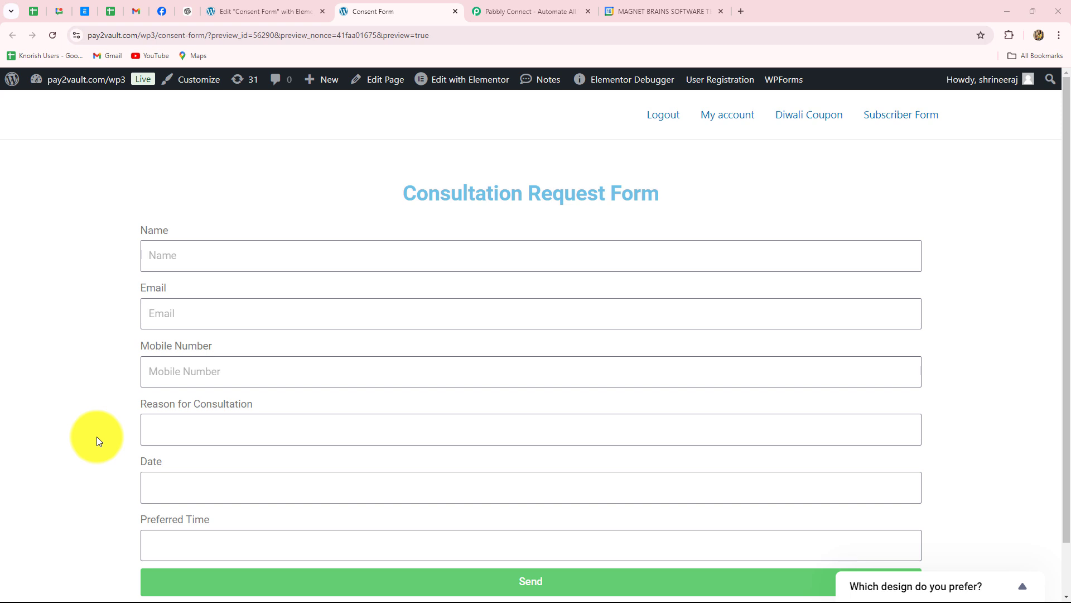
- Check the New Meeting on October 25, 12–1pm, in Google Calendar, then view its Gmail invitation
scroll(96, 436, down, 3)
click(657, 8)
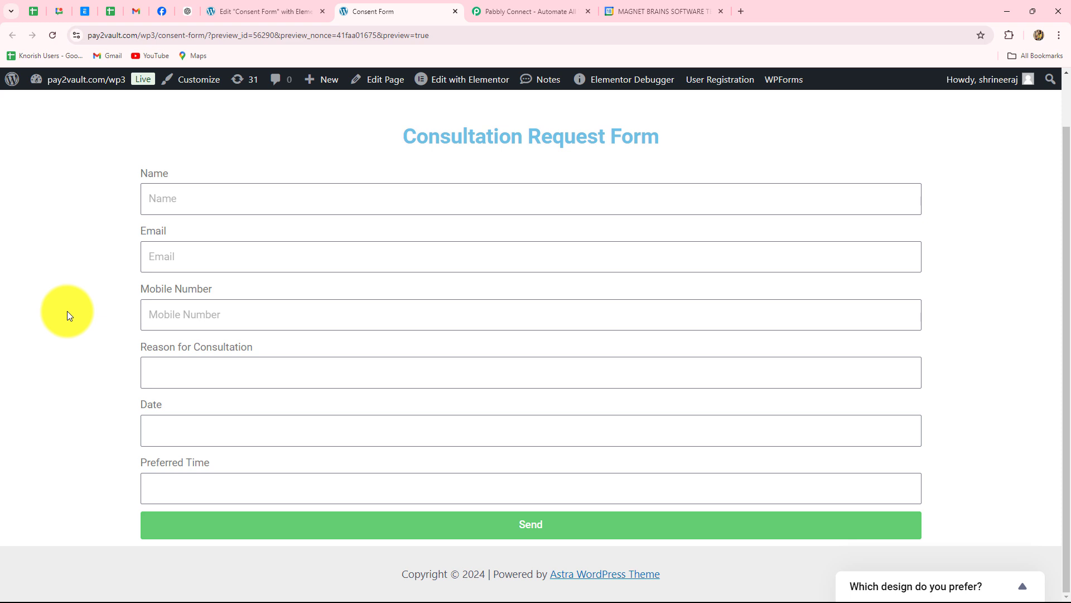
click(628, 15)
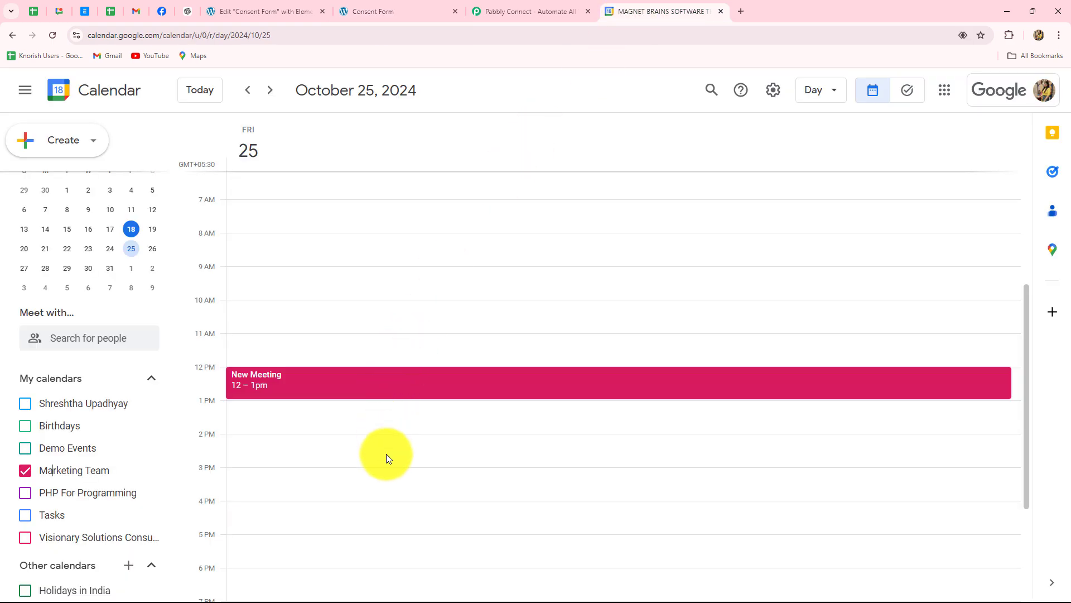
key(alt+Tab)
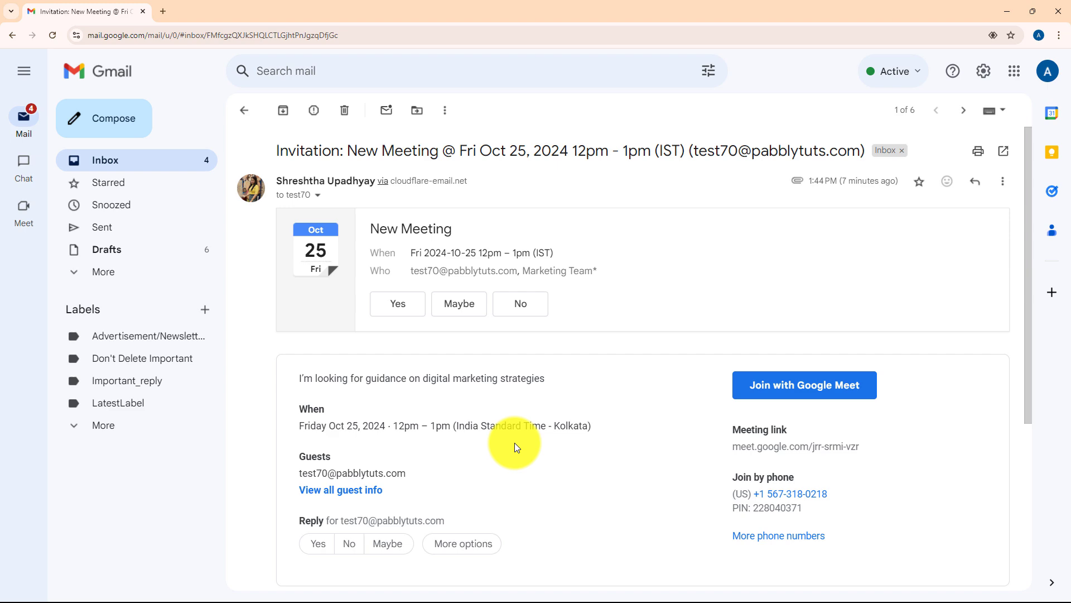
- Leave Gmail and go through the Elementor editor to the Pabbly Connect website at pabbly.com/connect
click(1007, 11)
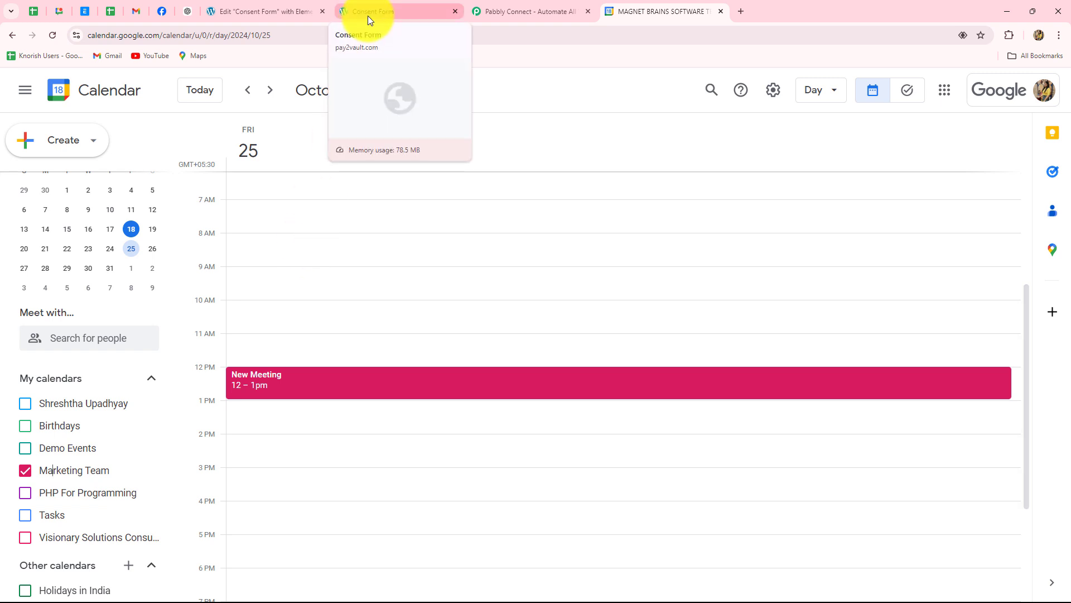
click(308, 15)
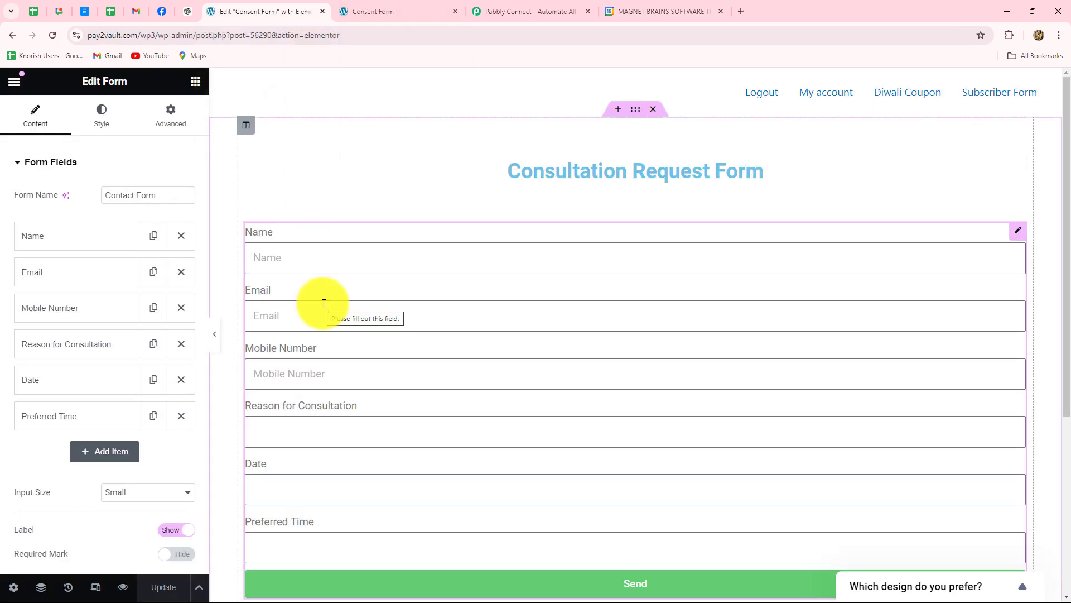
click(525, 17)
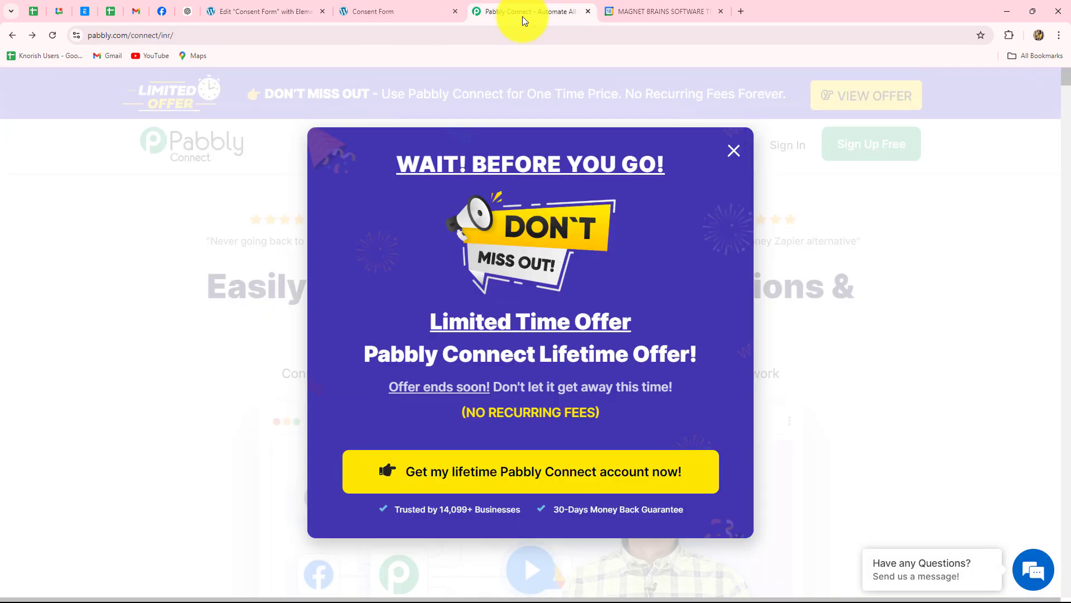
- Close the 'Wait! Before you go!' offer popup and review the 'Easily Connect Multiple Applications' headline
click(733, 151)
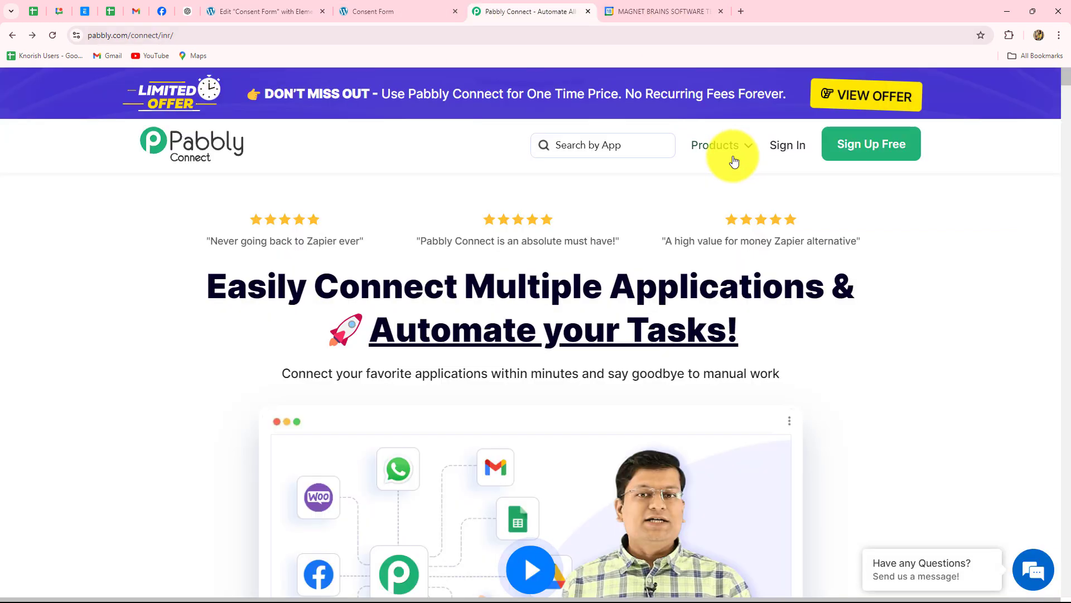
click(155, 284)
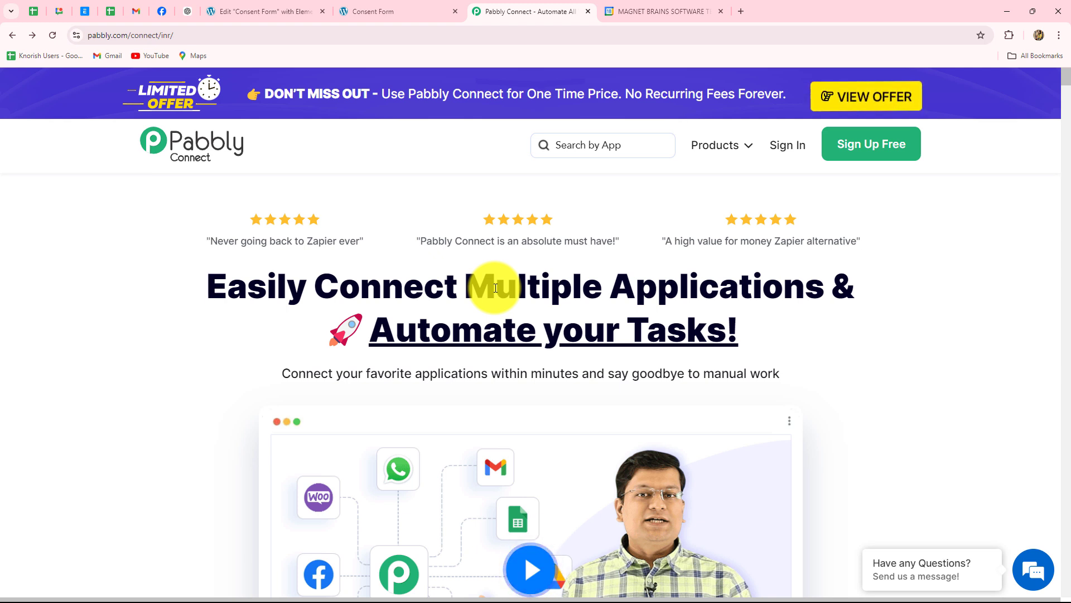
click(215, 33)
click(85, 296)
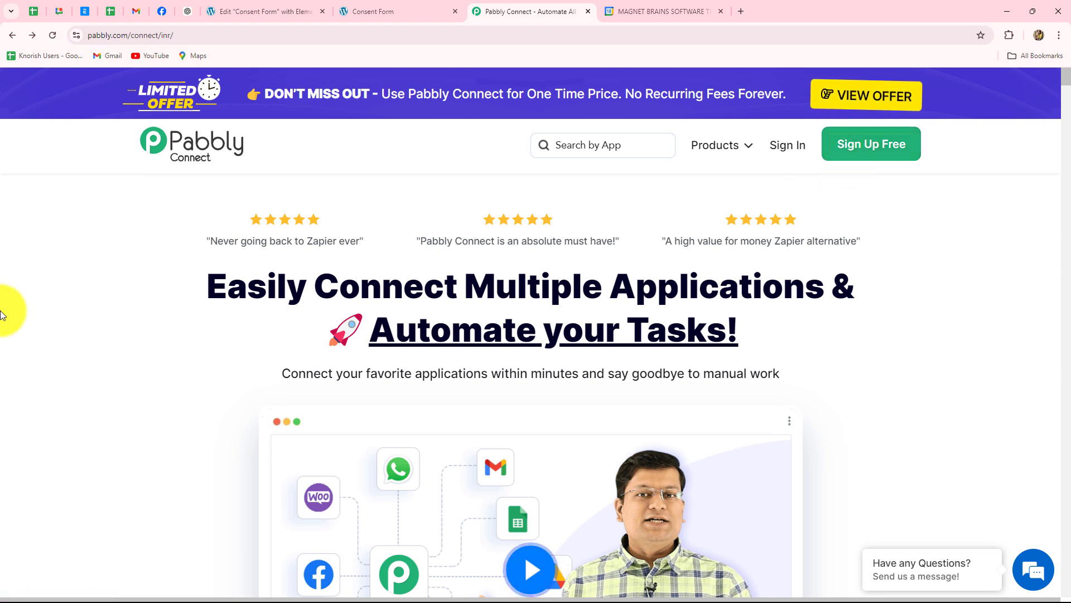
drag(207, 286, 795, 332)
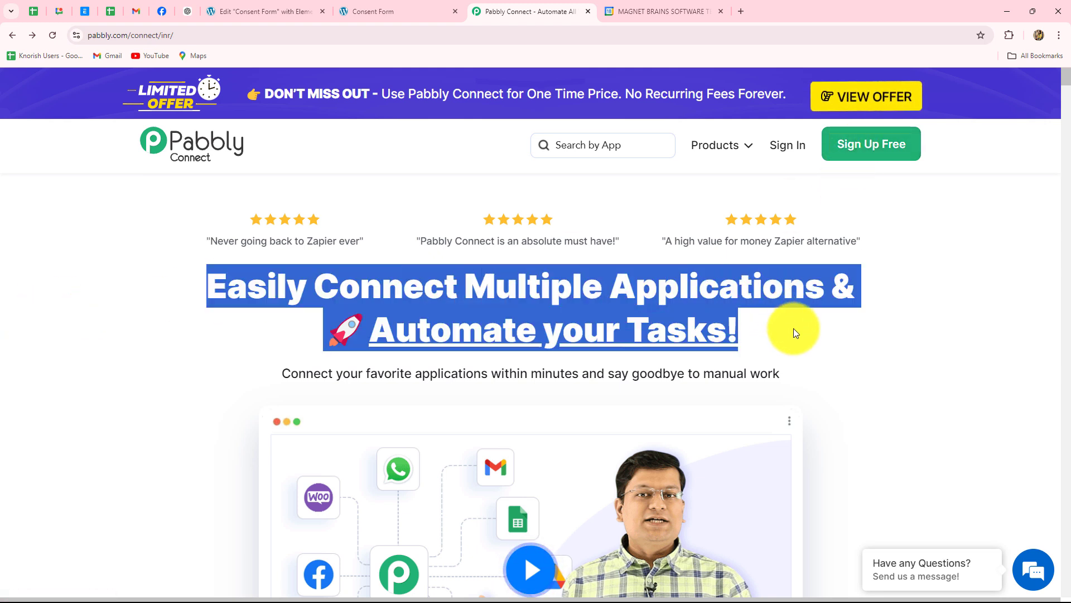
click(791, 333)
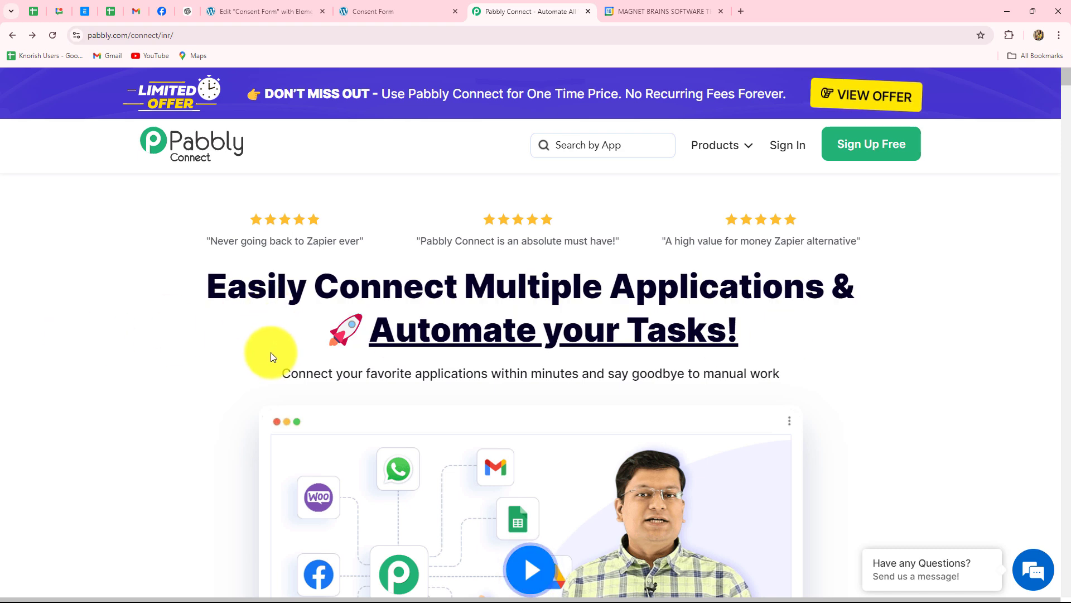
- Sign in to the Pabbly account and look over the list of Pabbly apps
click(783, 148)
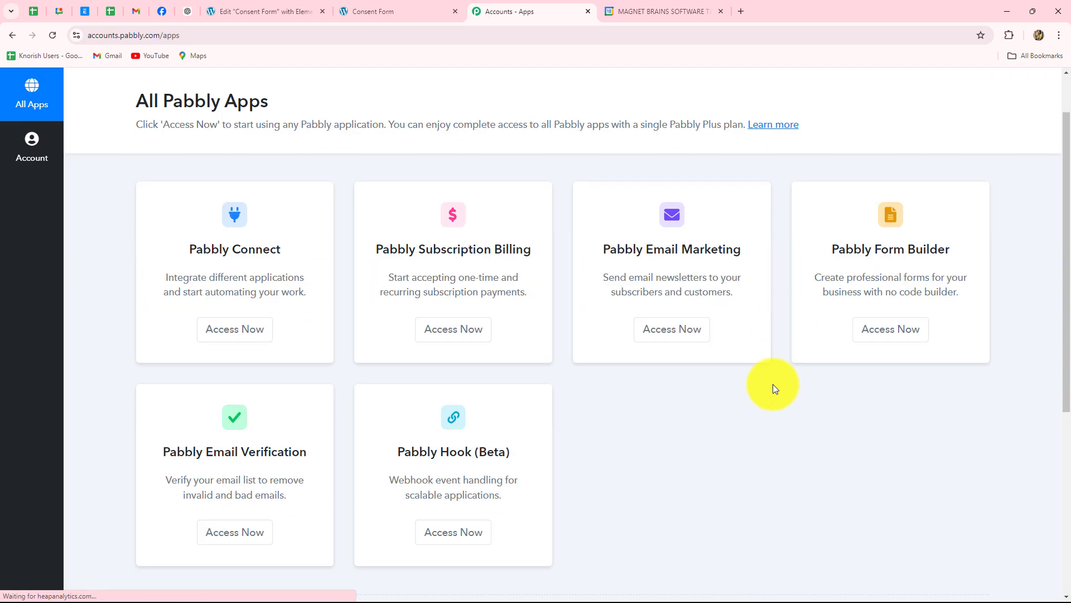
scroll(774, 389, down, 2)
scroll(773, 386, up, 2)
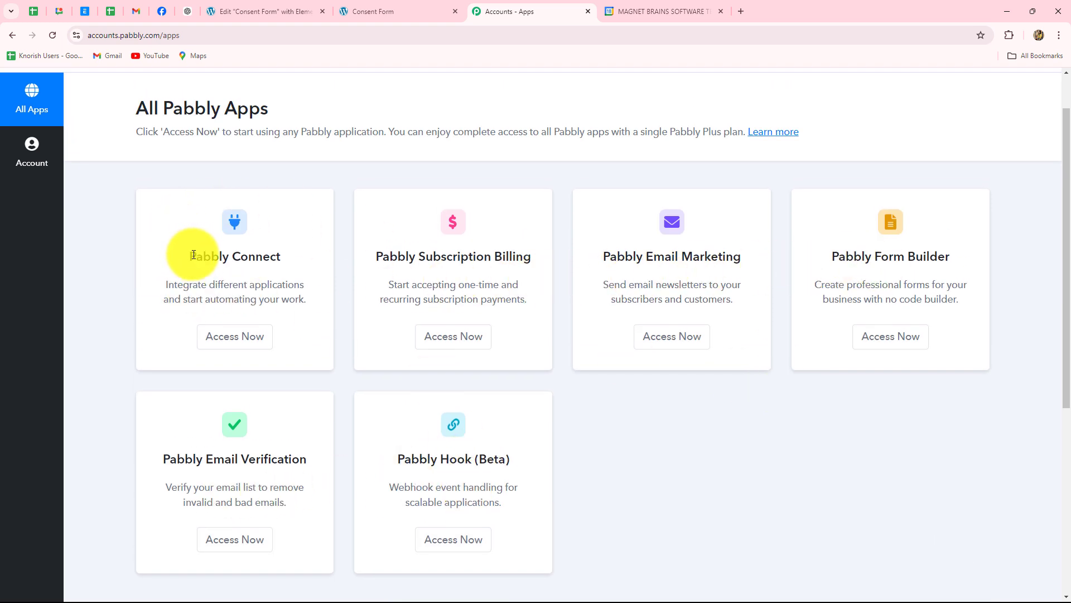
drag(193, 254, 294, 286)
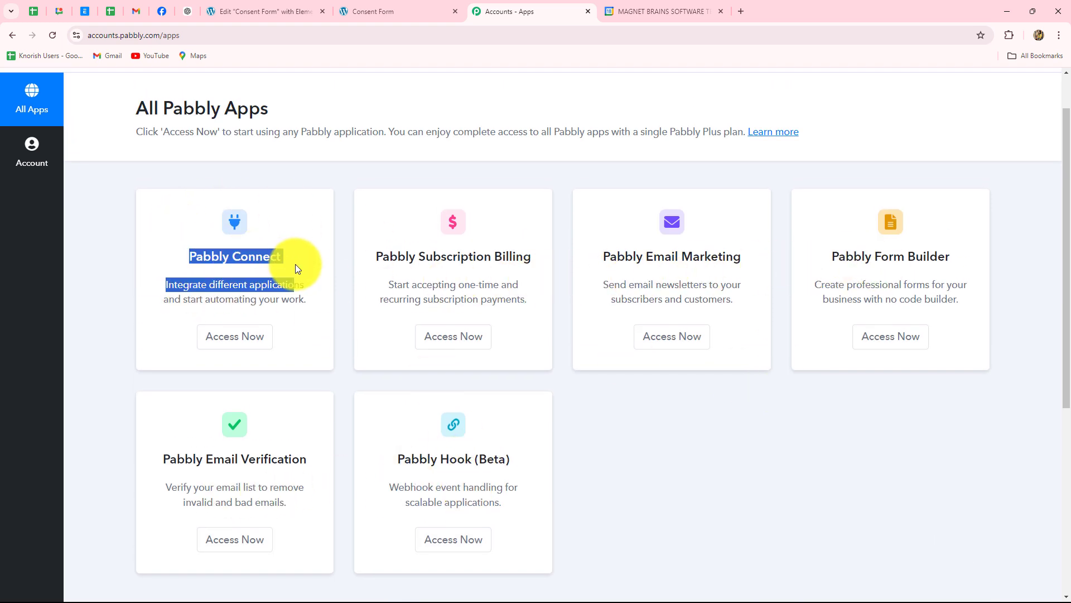
- Open the Pabbly Connect dashboard, showing 3000 tasks allotted and an empty Home folder
click(237, 338)
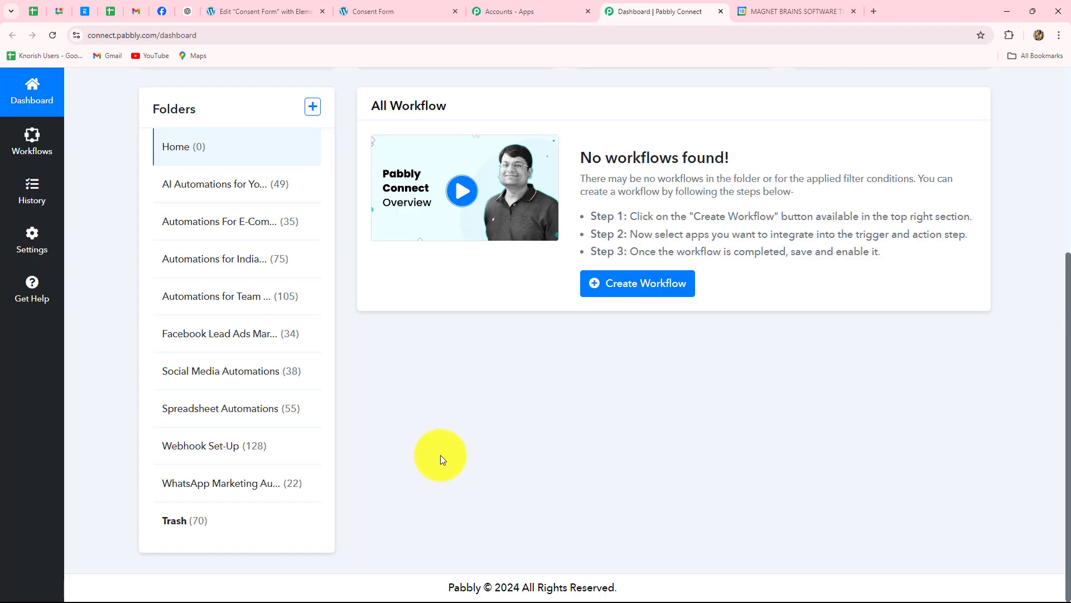
scroll(441, 454, up, 4)
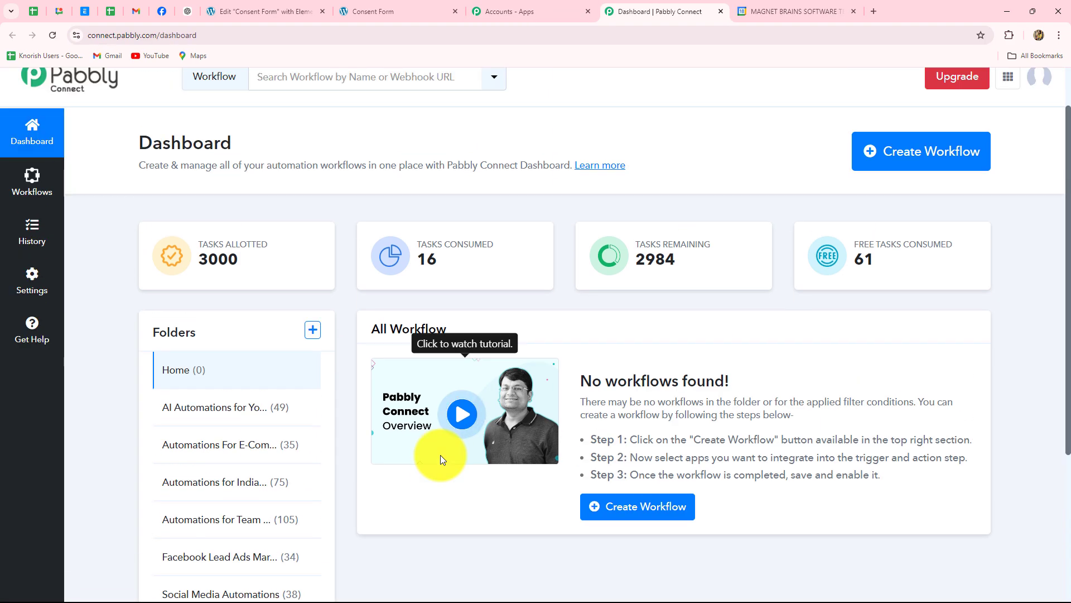
scroll(440, 454, down, 3)
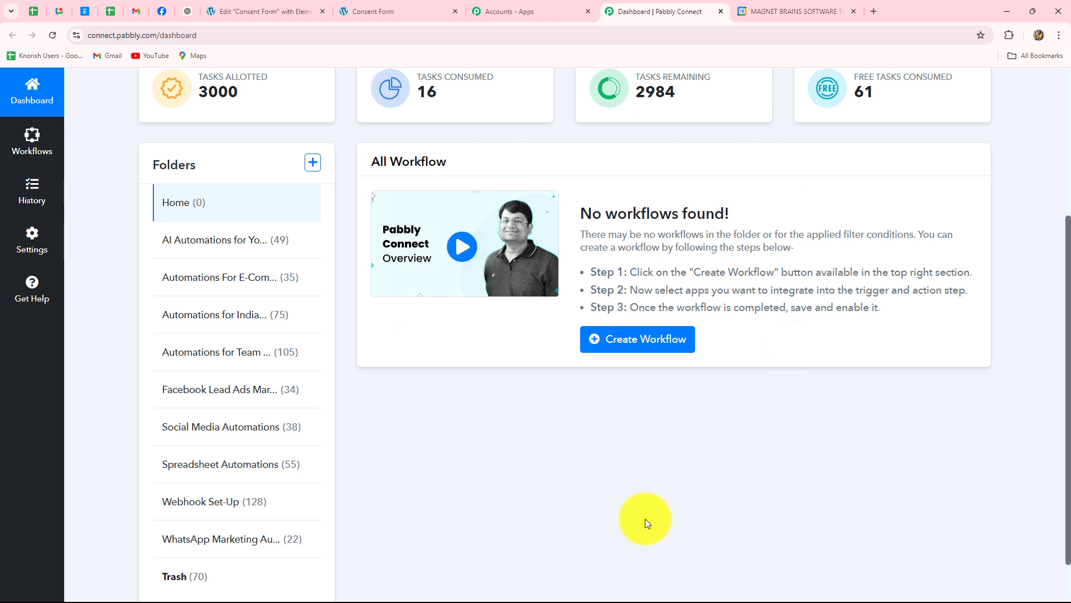
scroll(645, 522, down, 1)
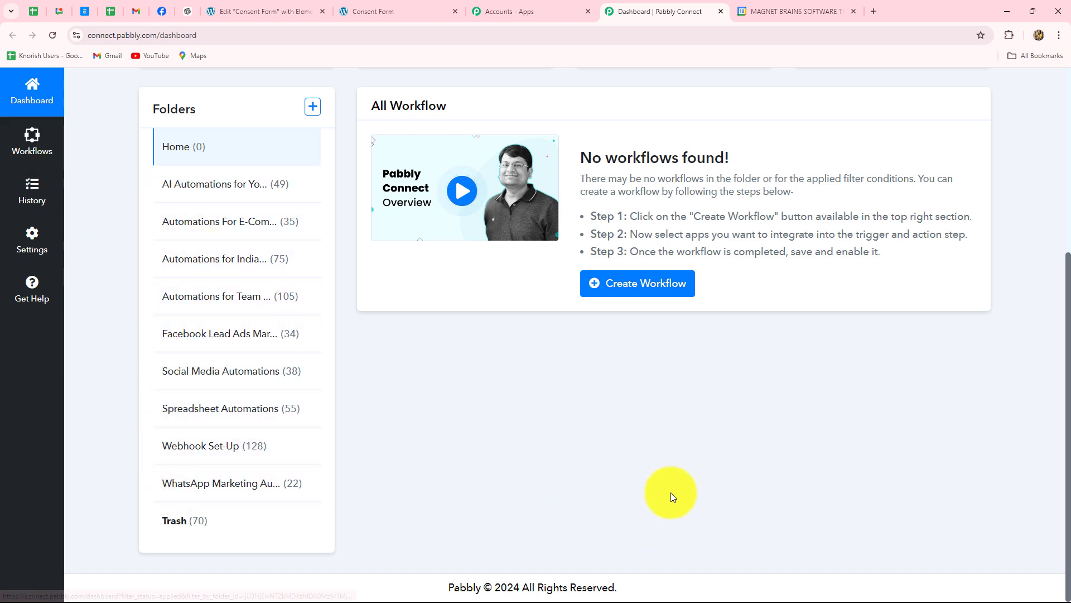
scroll(608, 487, up, 5)
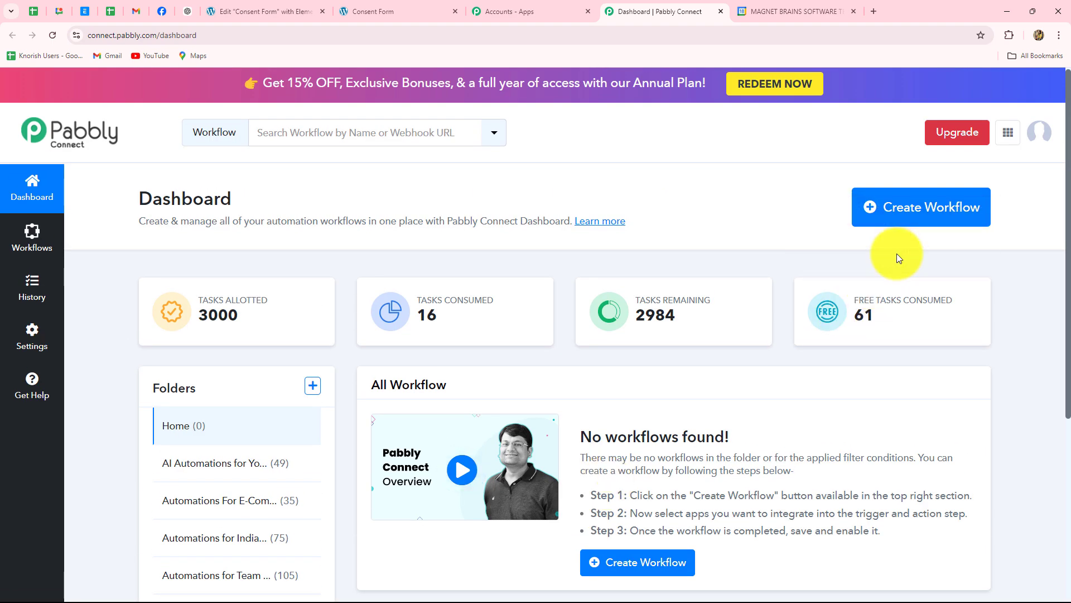
- Create workflow 'Schedule Google Meet from Elementor Form Submissions' in the Automations for Team & Task Management folder
click(899, 219)
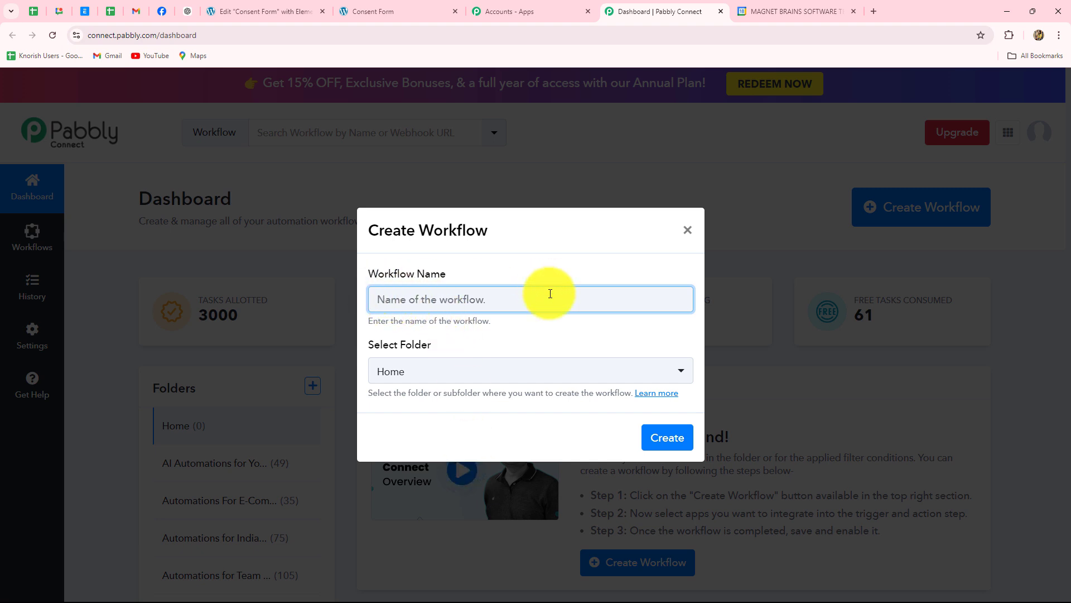
text(Schedule Google Meet from Elementor Form Submissions)
click(476, 347)
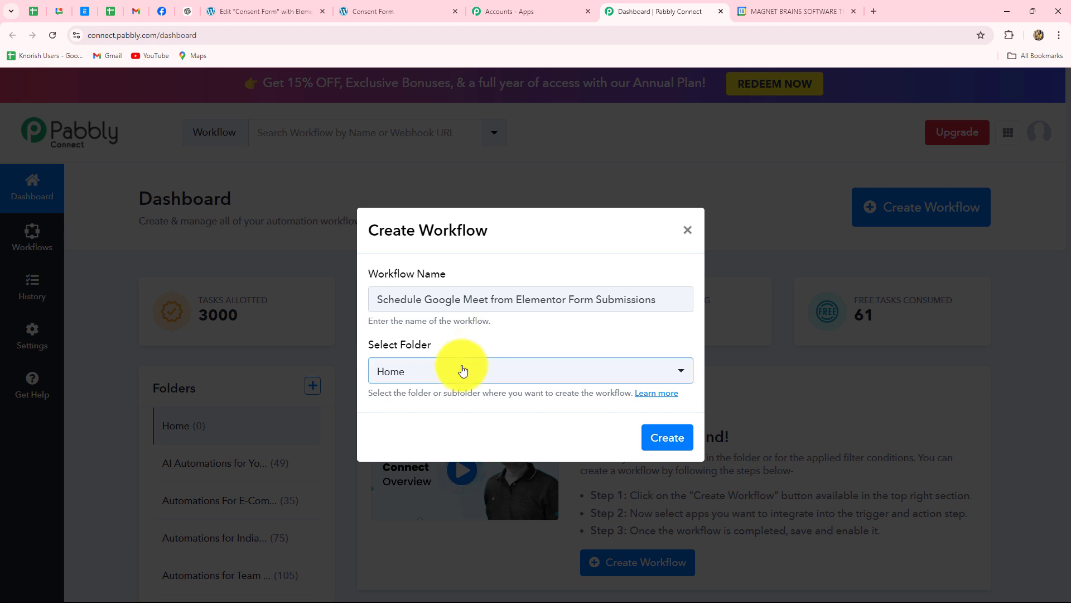
click(462, 370)
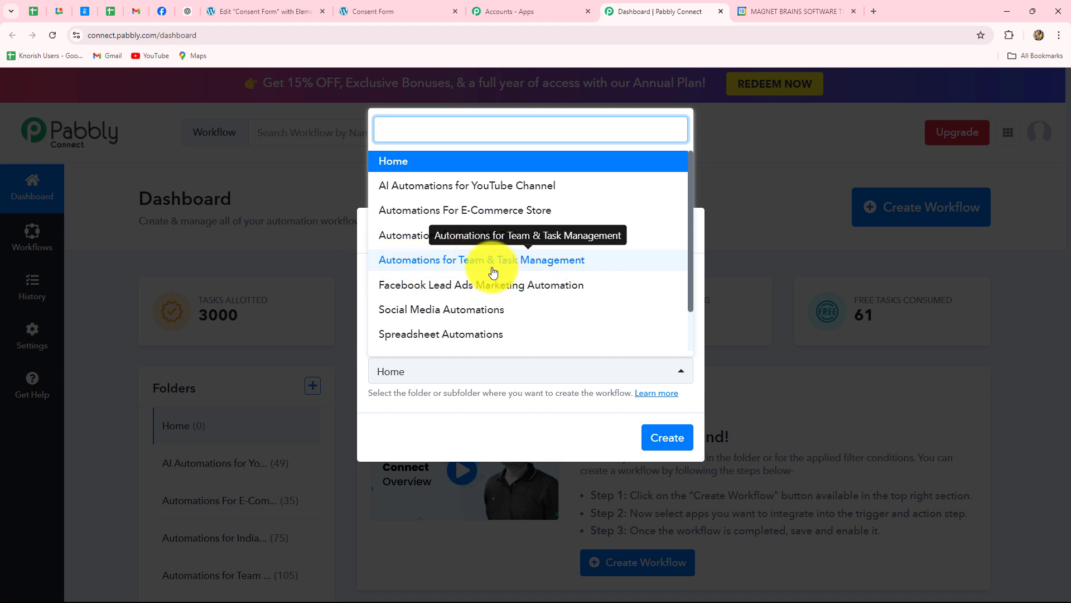
click(549, 261)
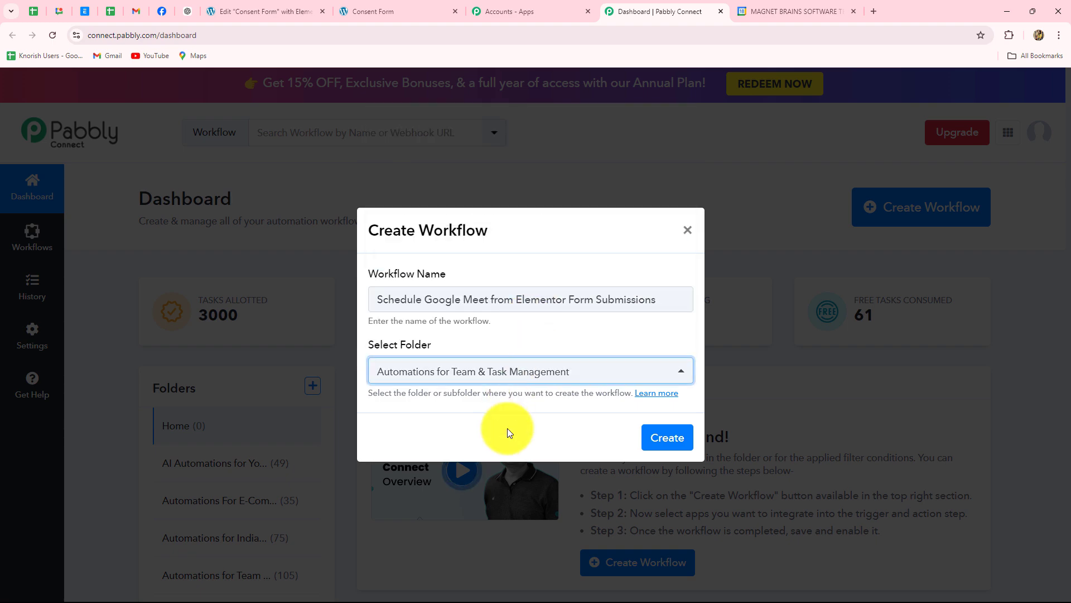
click(668, 436)
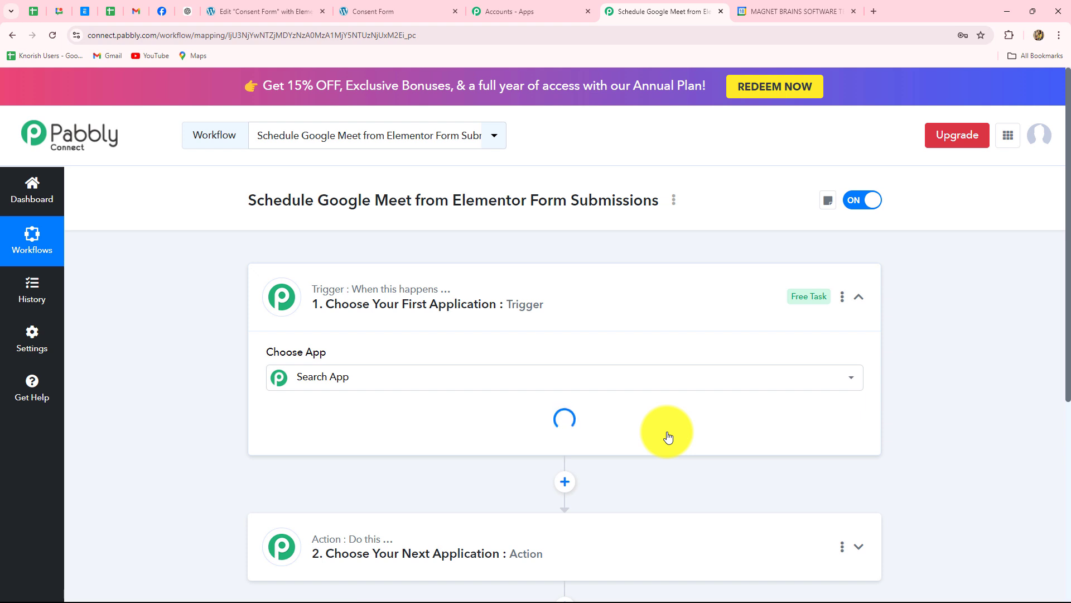
- Collapse the trigger step beside Free Task so both trigger and action steps show
click(859, 296)
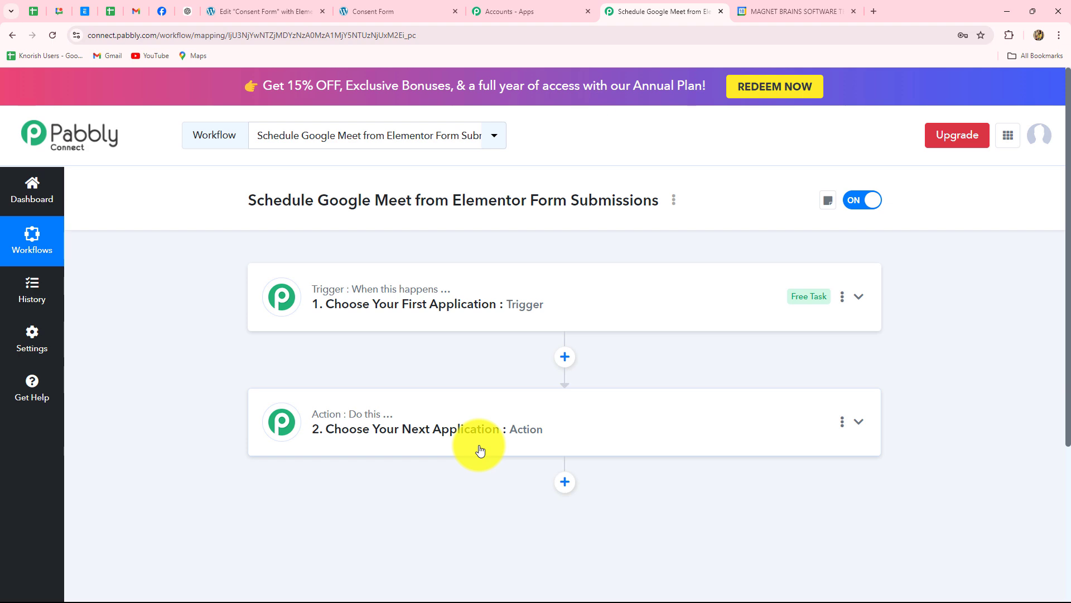
- Choose Elementor as the trigger app, searching for 'Ele'
click(380, 278)
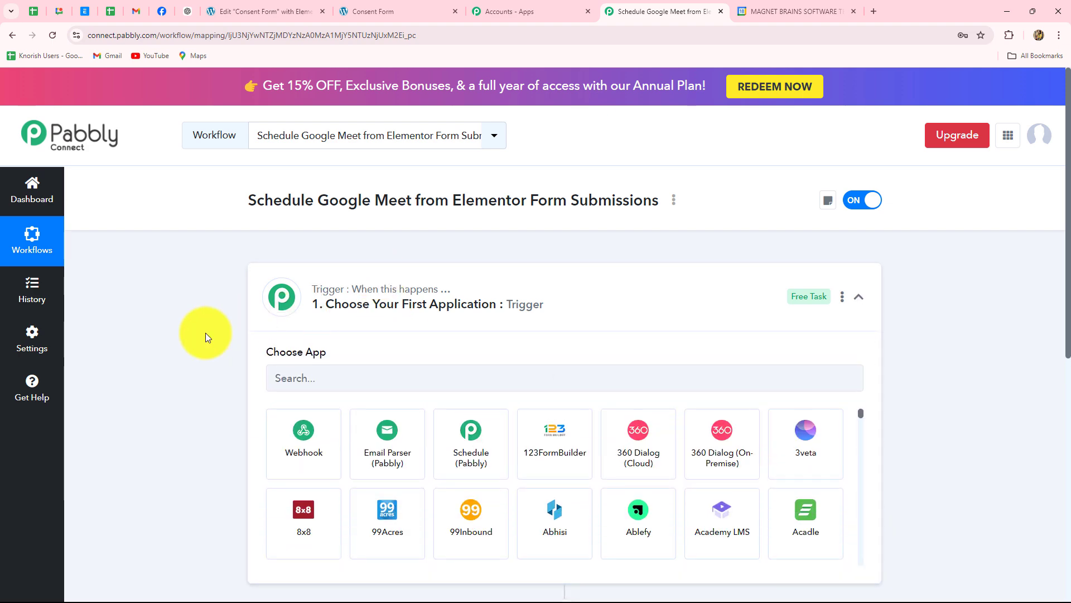
scroll(206, 333, down, 3)
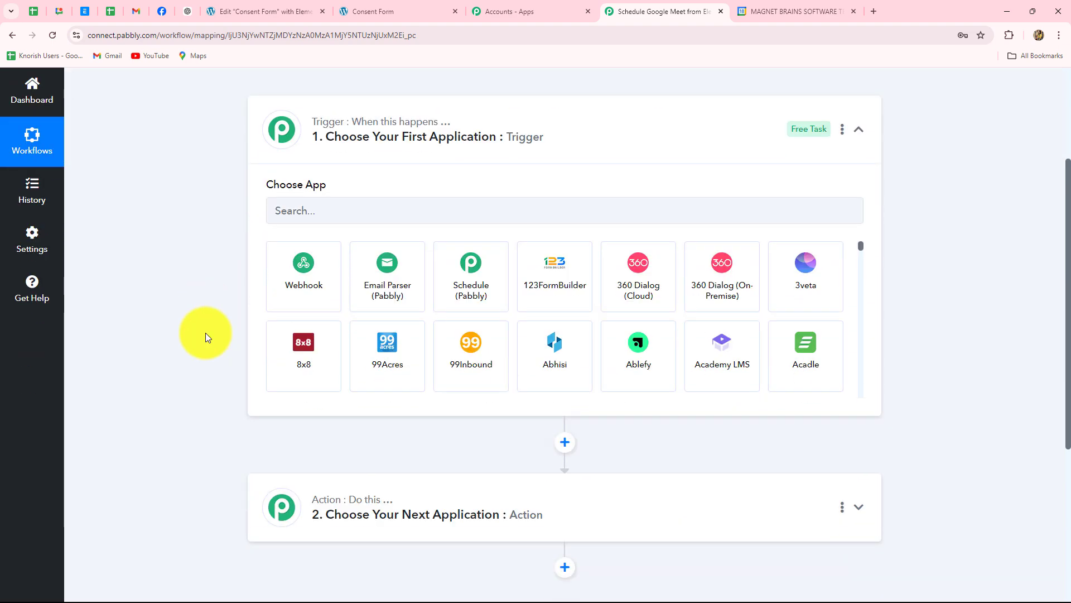
click(310, 209)
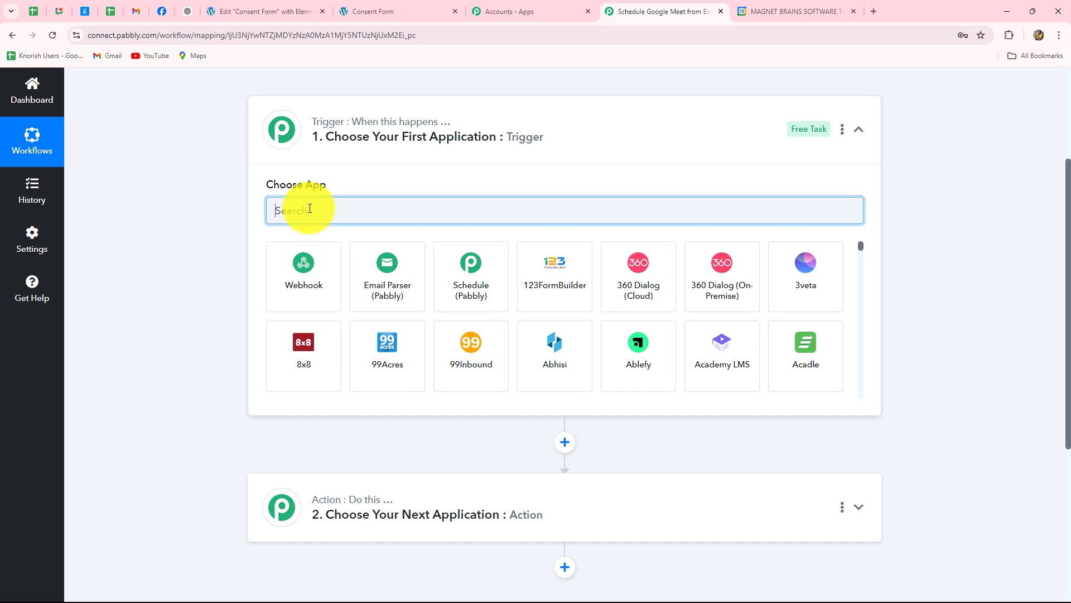
text(Ele)
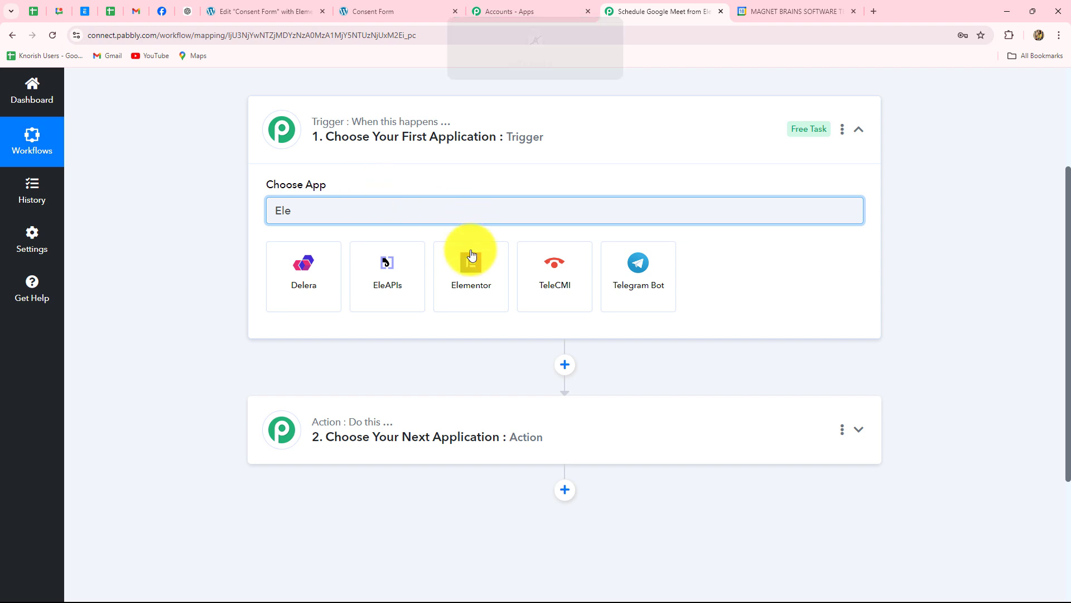
click(469, 260)
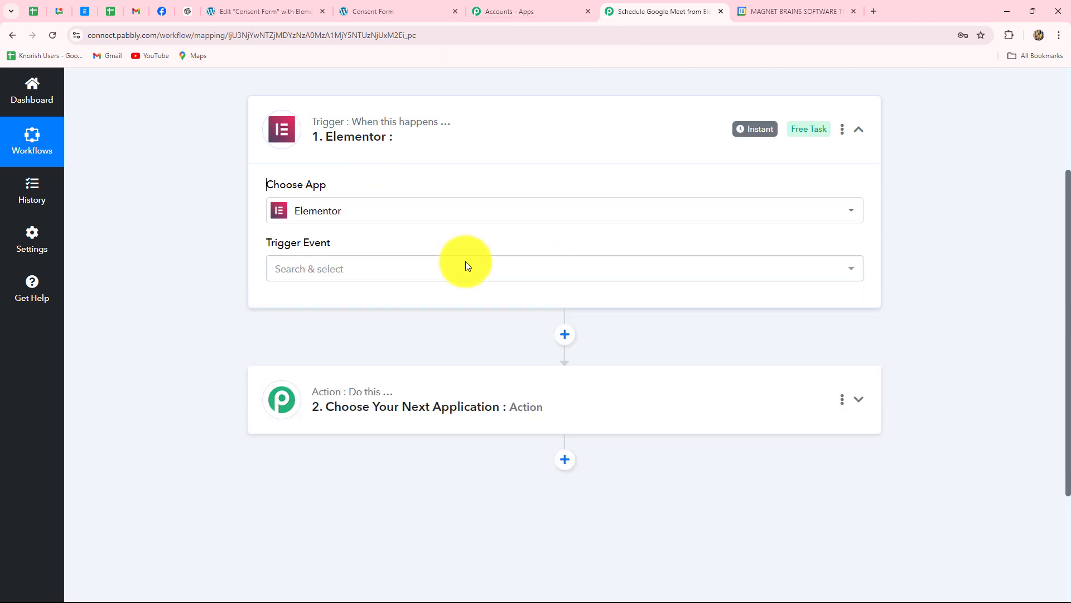
- Set the trigger event to New Form Submission and review the generated webhook URL
click(362, 268)
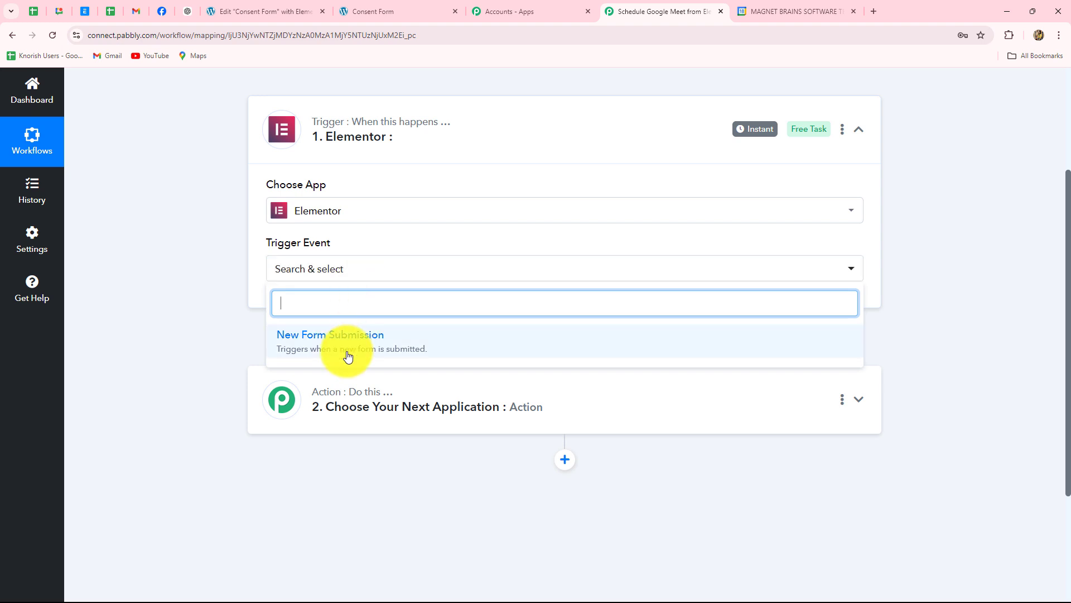
click(363, 343)
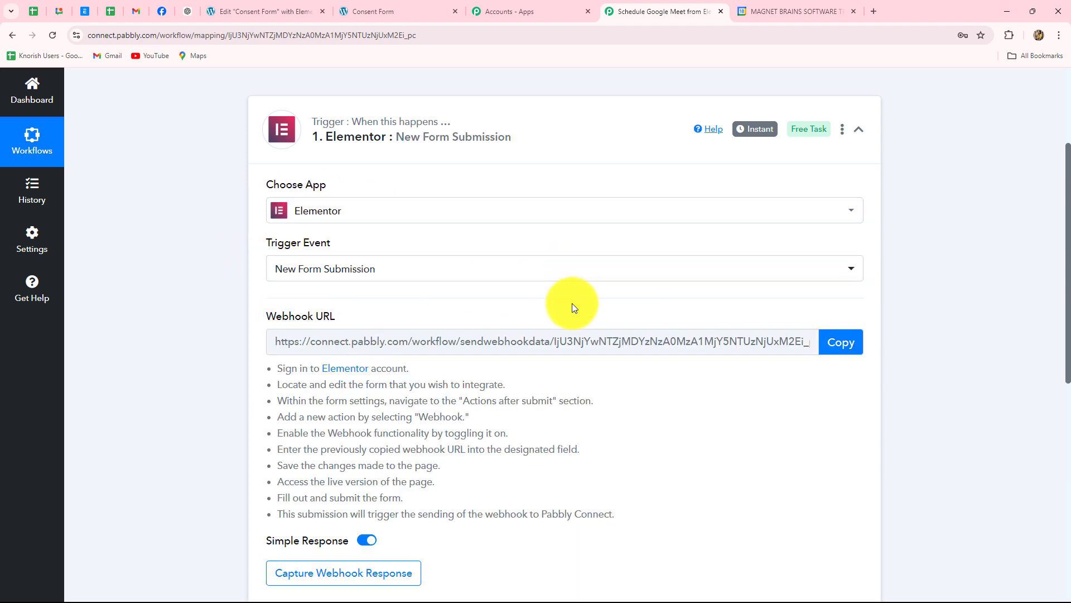
scroll(575, 302, down, 4)
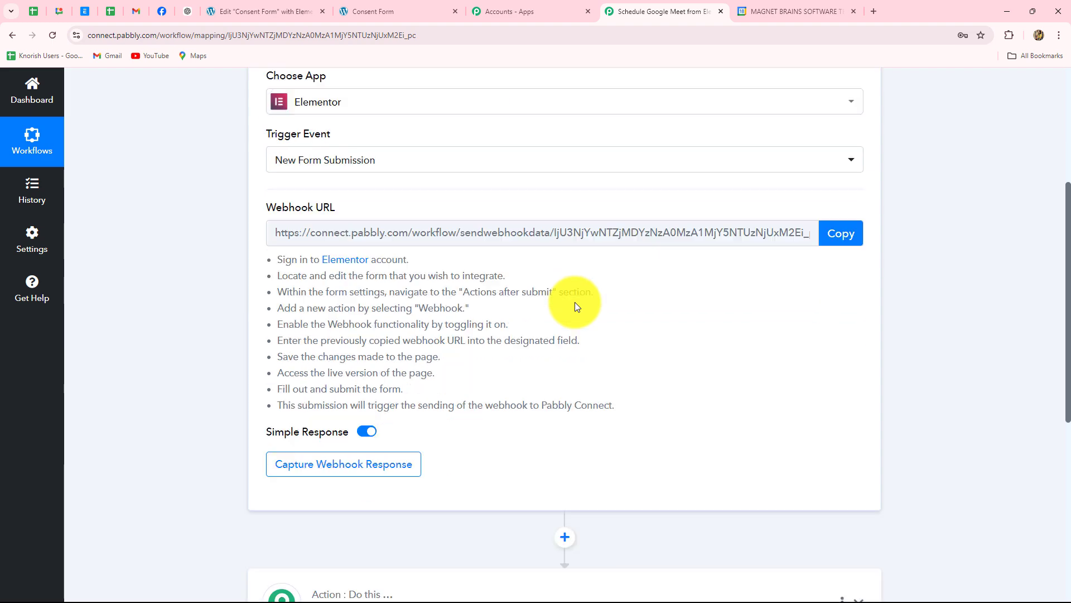
scroll(575, 302, up, 3)
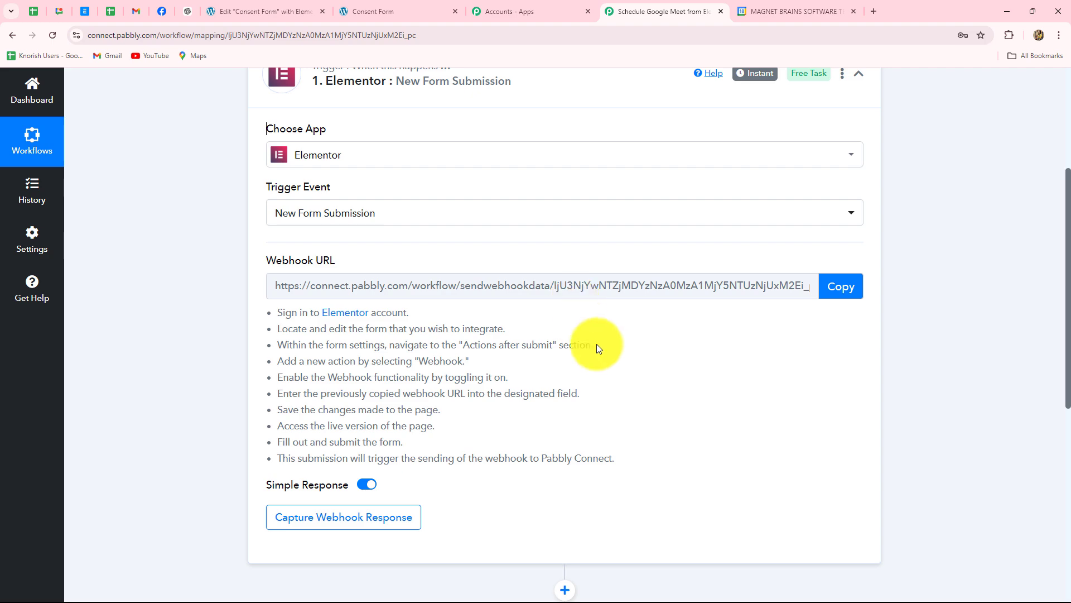
scroll(600, 346, up, 3)
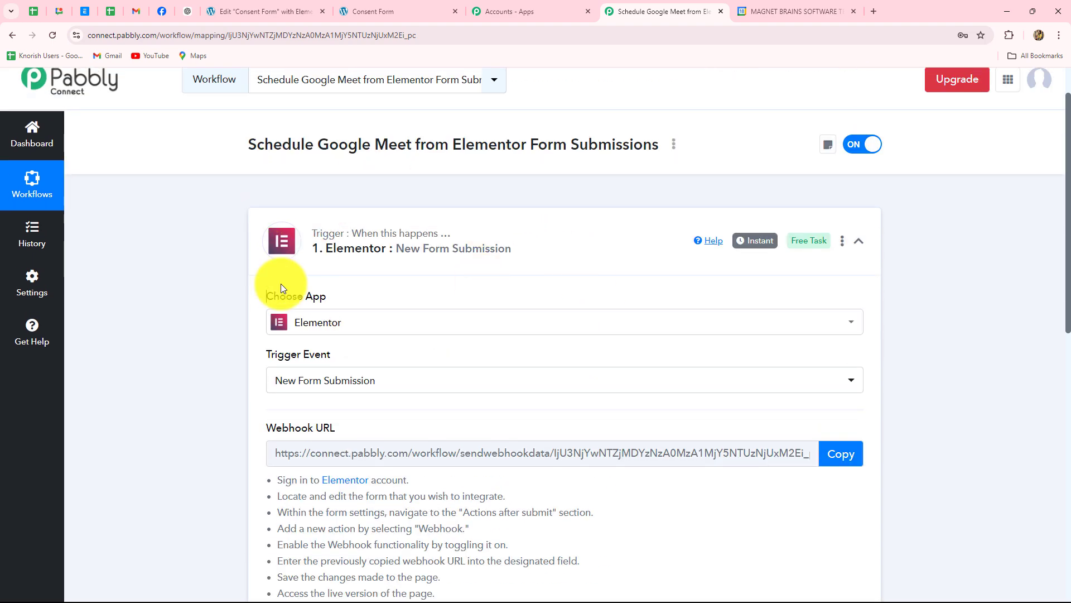
scroll(280, 286, down, 3)
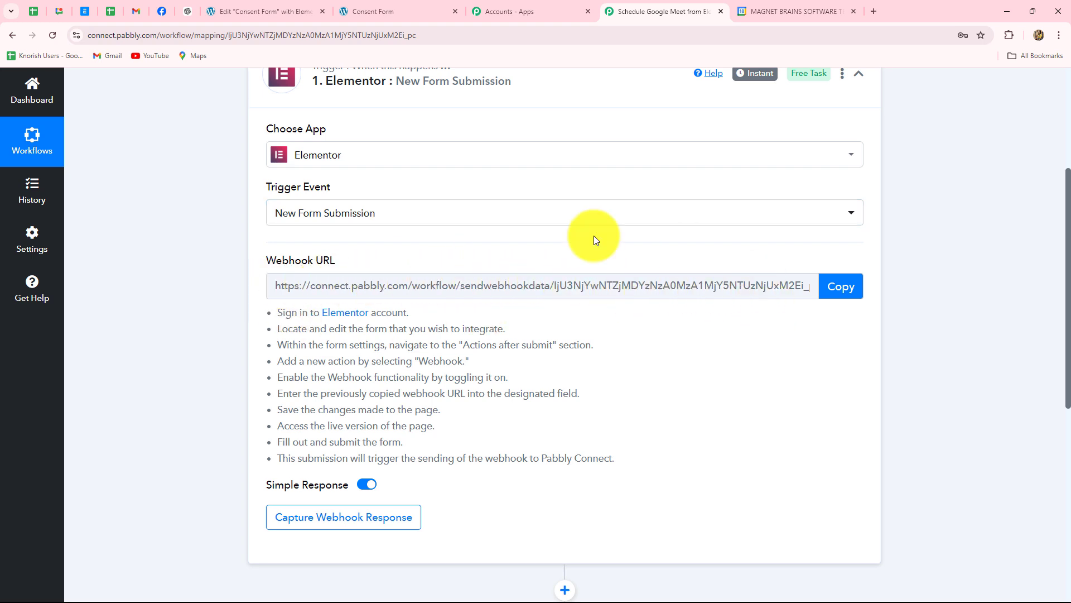
click(252, 10)
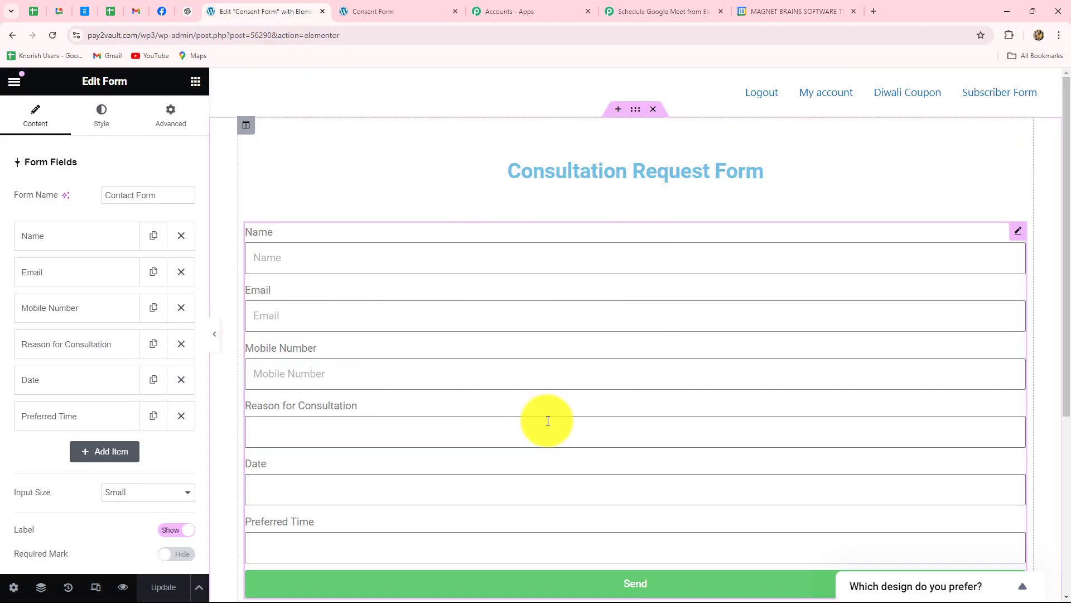
click(635, 8)
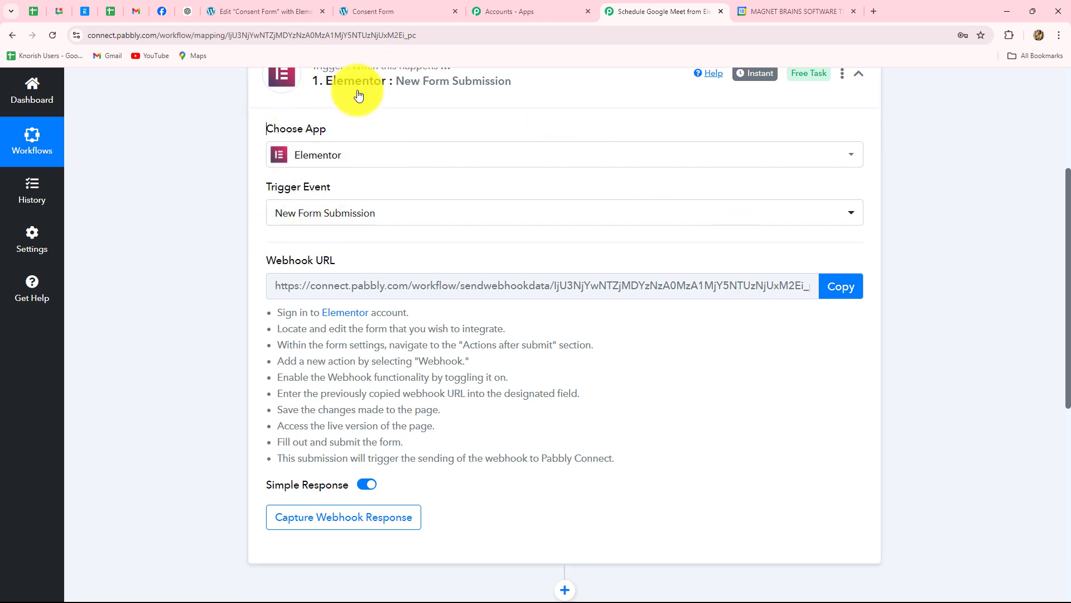
- Copy the trigger's webhook URL and return to the Elementor Consultation Request Form
scroll(712, 382, down, 2)
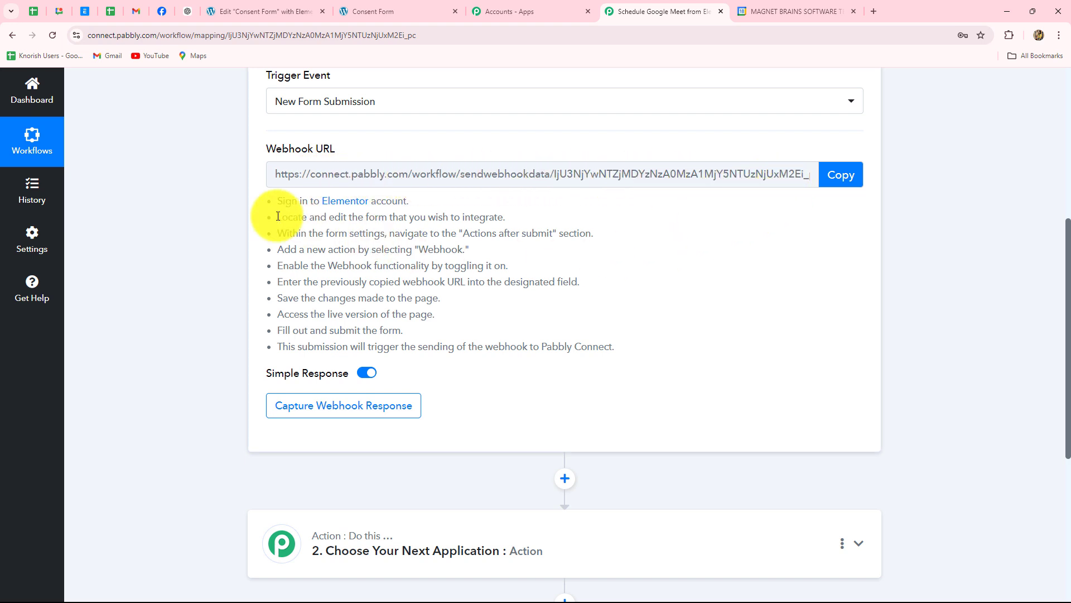
drag(276, 200, 623, 352)
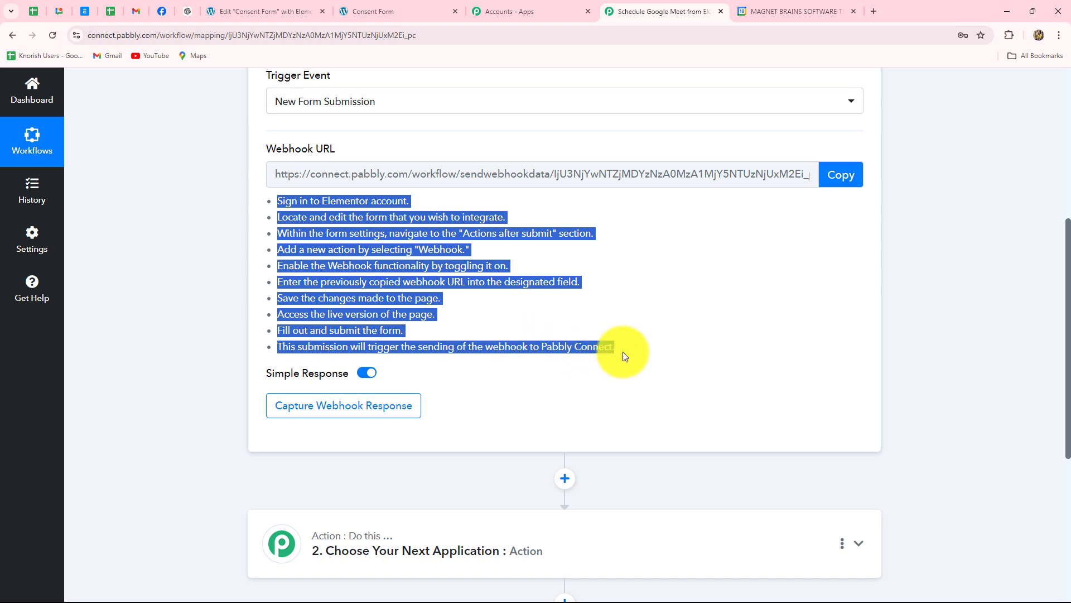
click(692, 260)
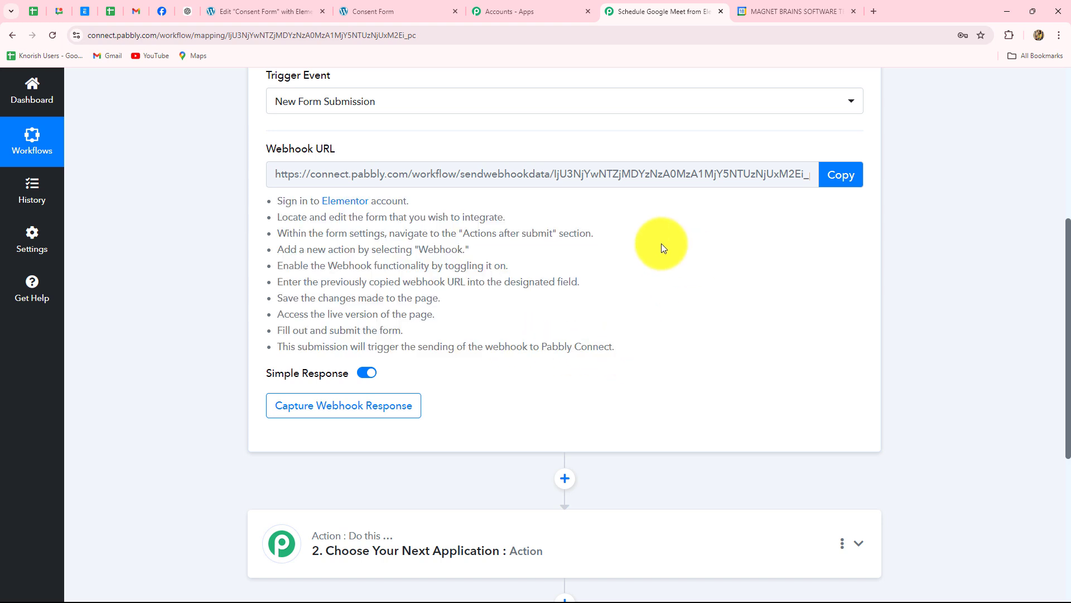
click(841, 174)
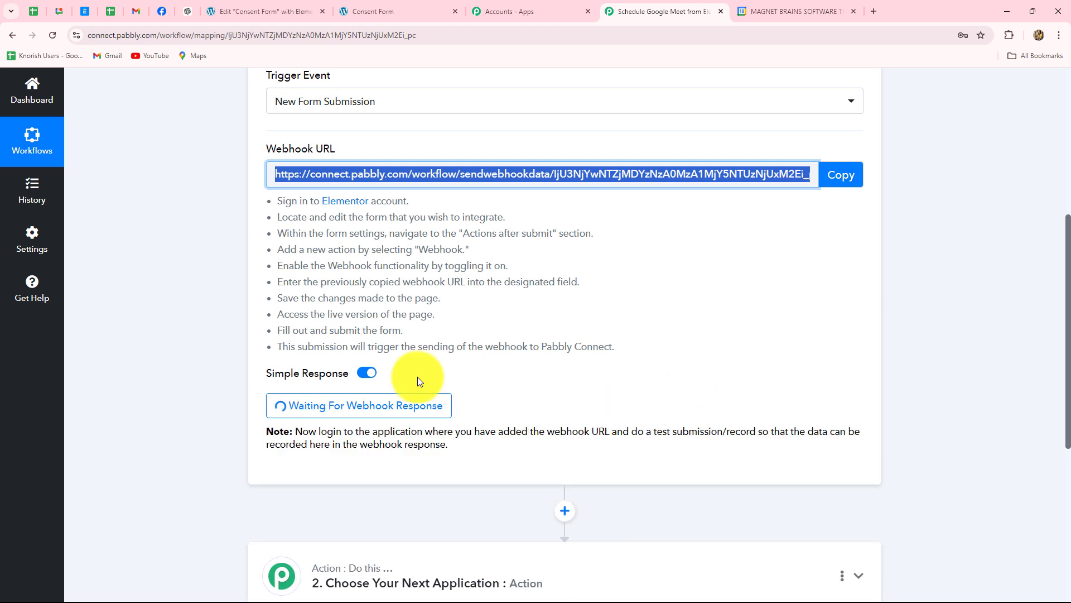
click(267, 17)
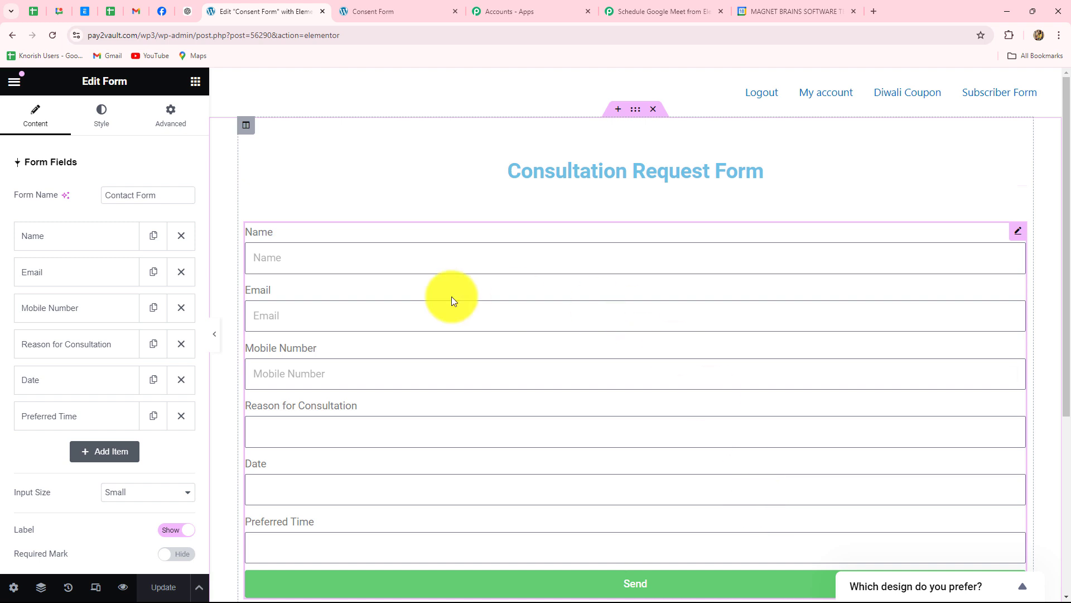
- Replace the form's existing Webhook after-submit action with a fresh Webhook action
scroll(599, 356, down, 3)
scroll(599, 356, up, 2)
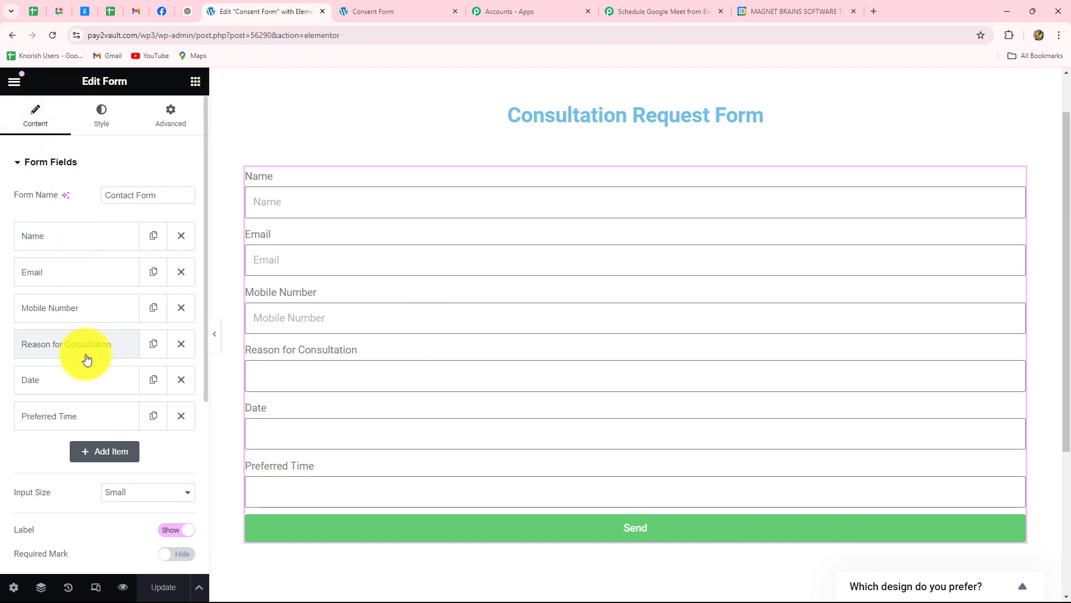
scroll(96, 352, down, 4)
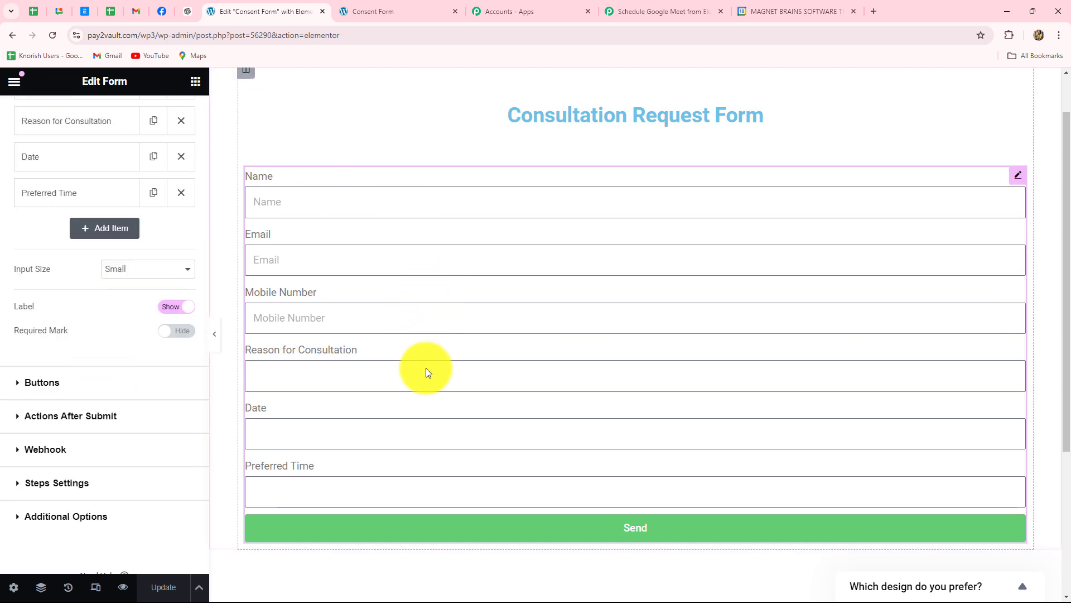
click(94, 416)
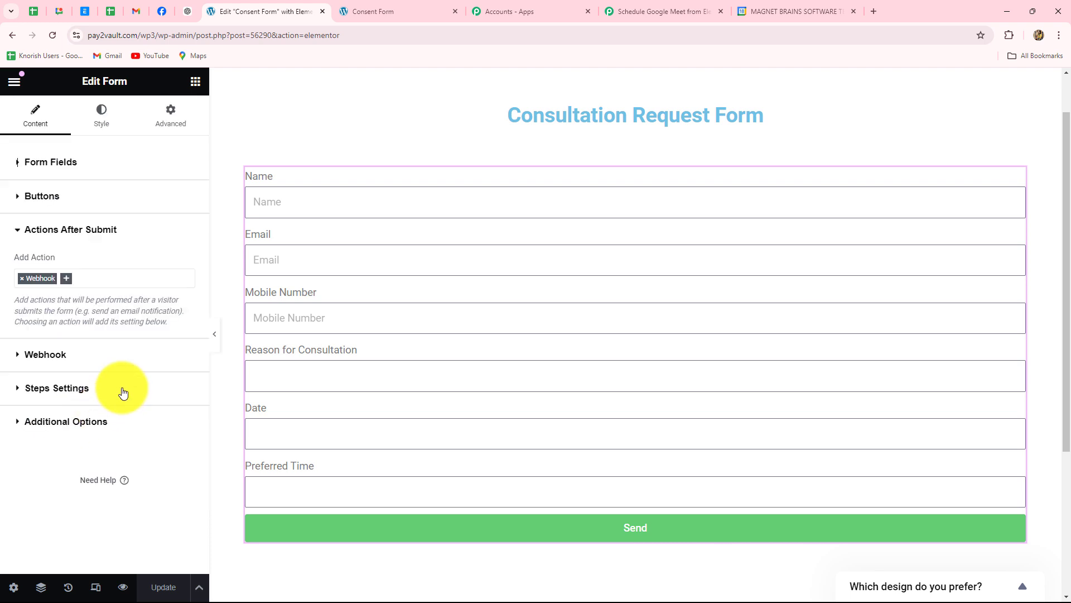
key(BackSpace)
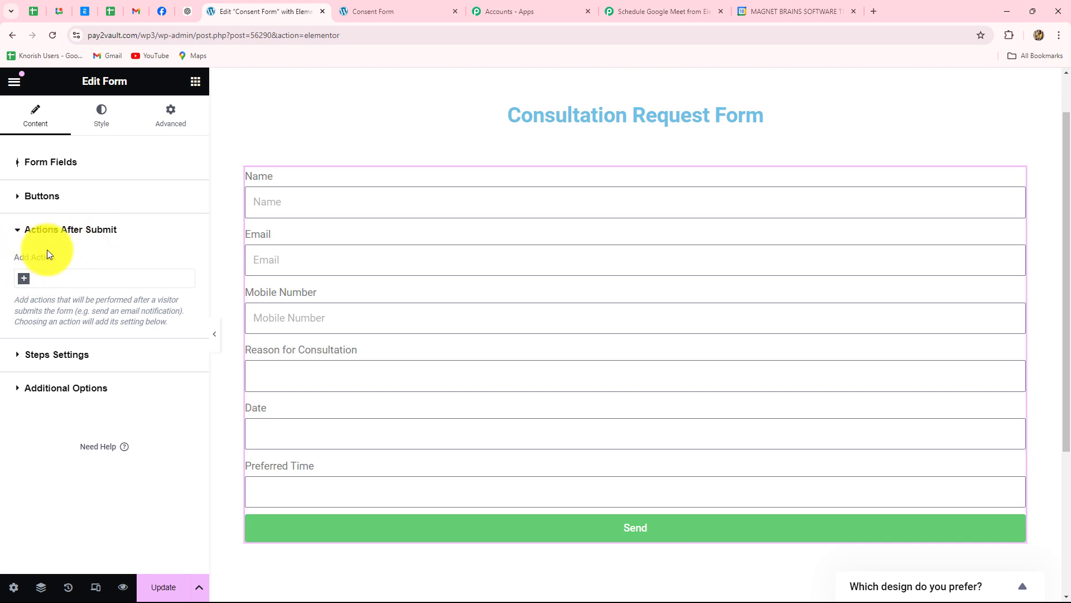
click(24, 278)
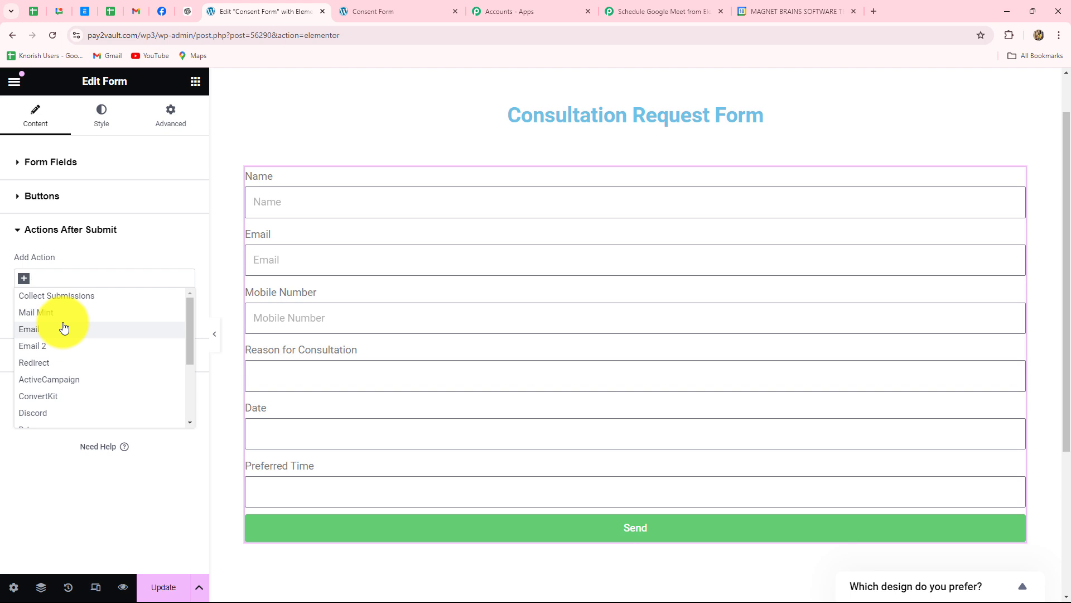
text(web)
click(56, 297)
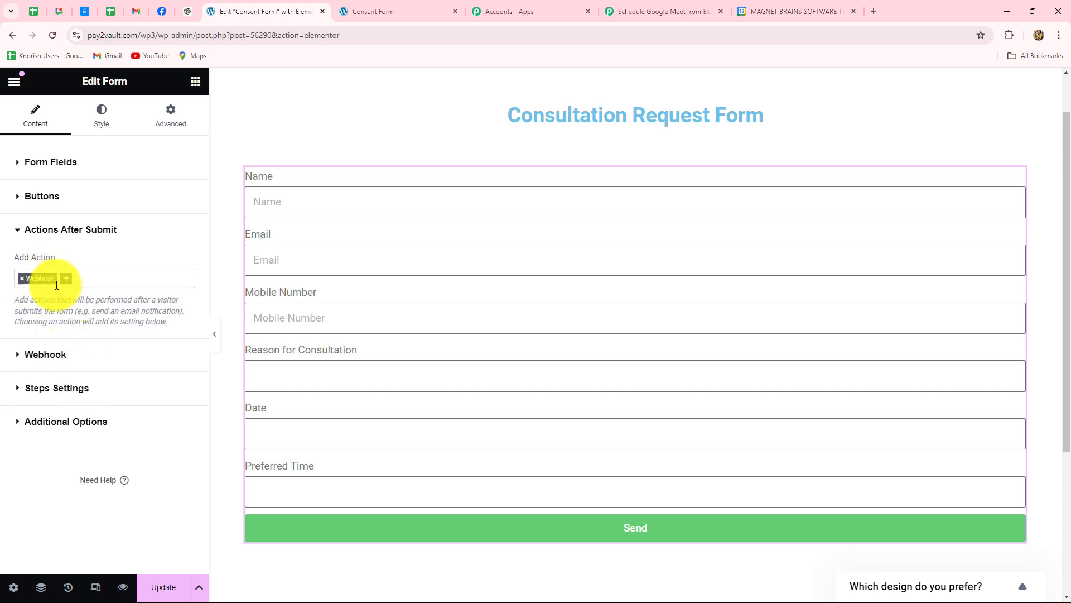
- Paste the Pabbly webhook URL into Webhook URL, update the page, and preview it
click(48, 356)
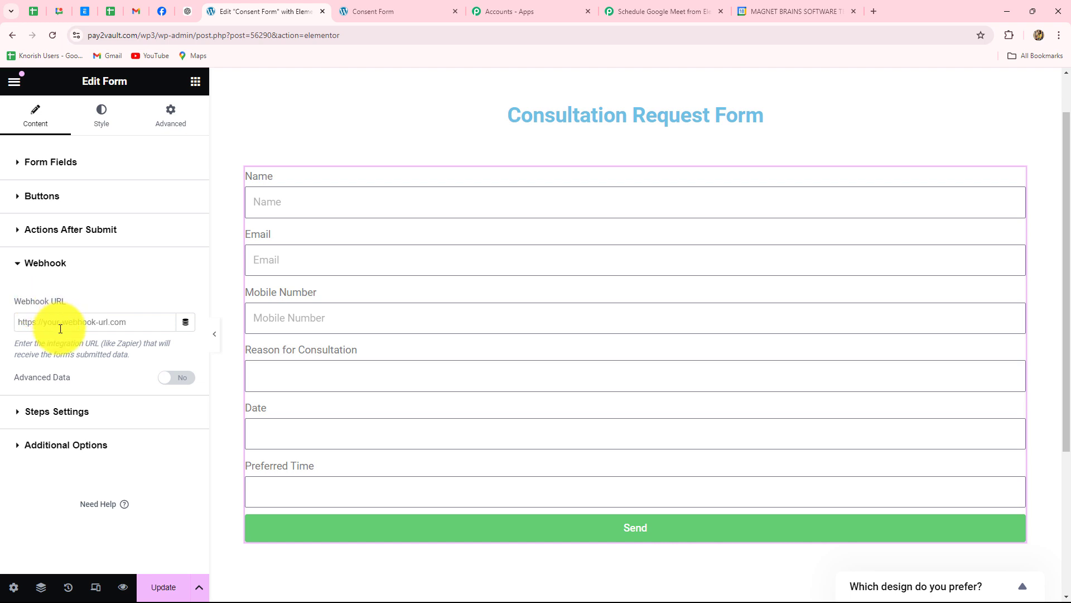
key(ctrl+v)
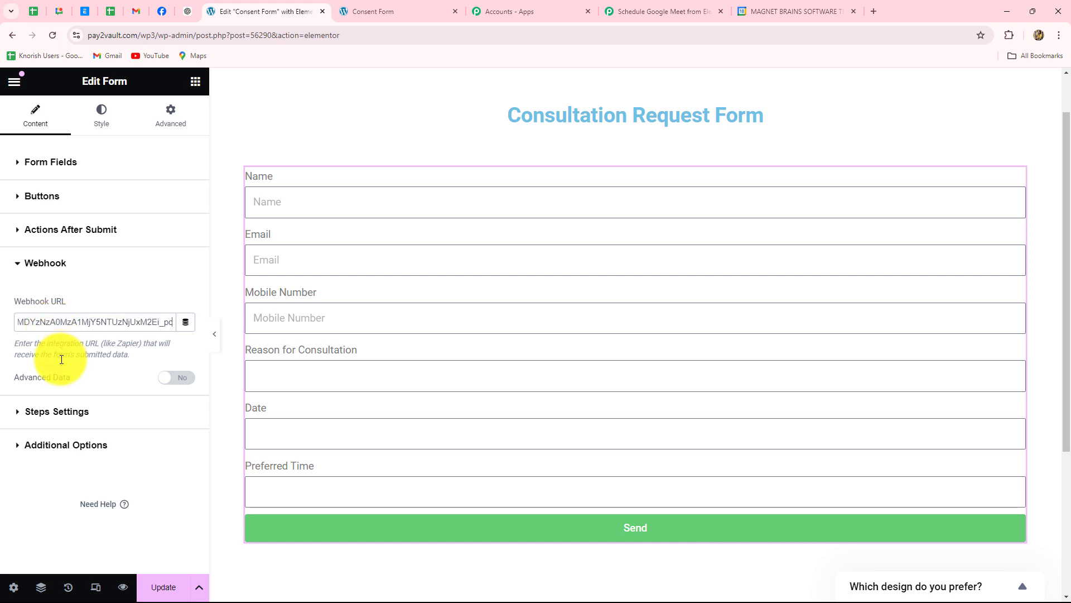
click(163, 587)
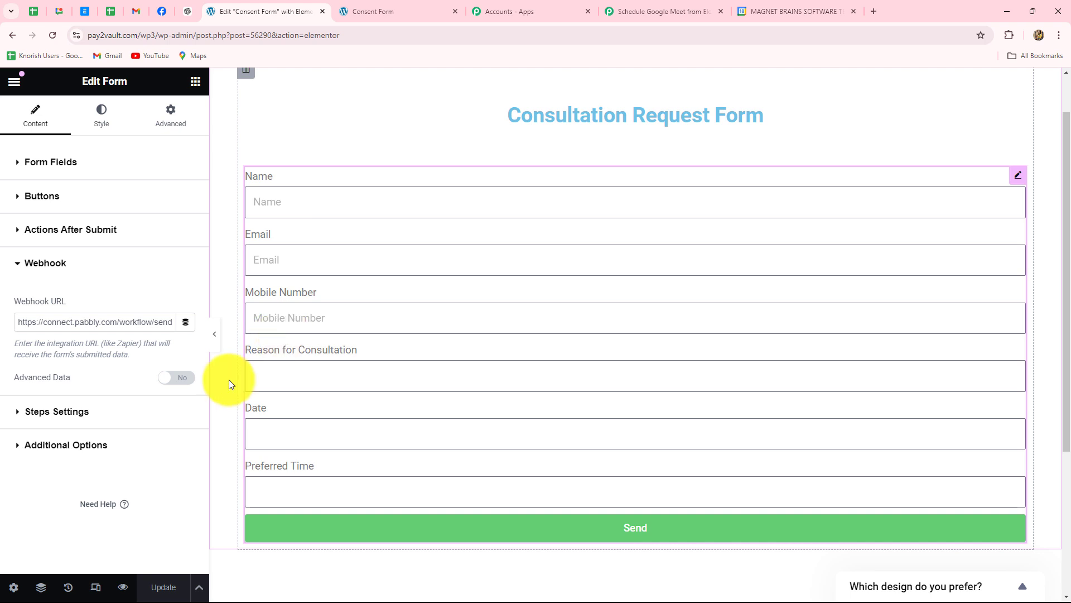
click(123, 587)
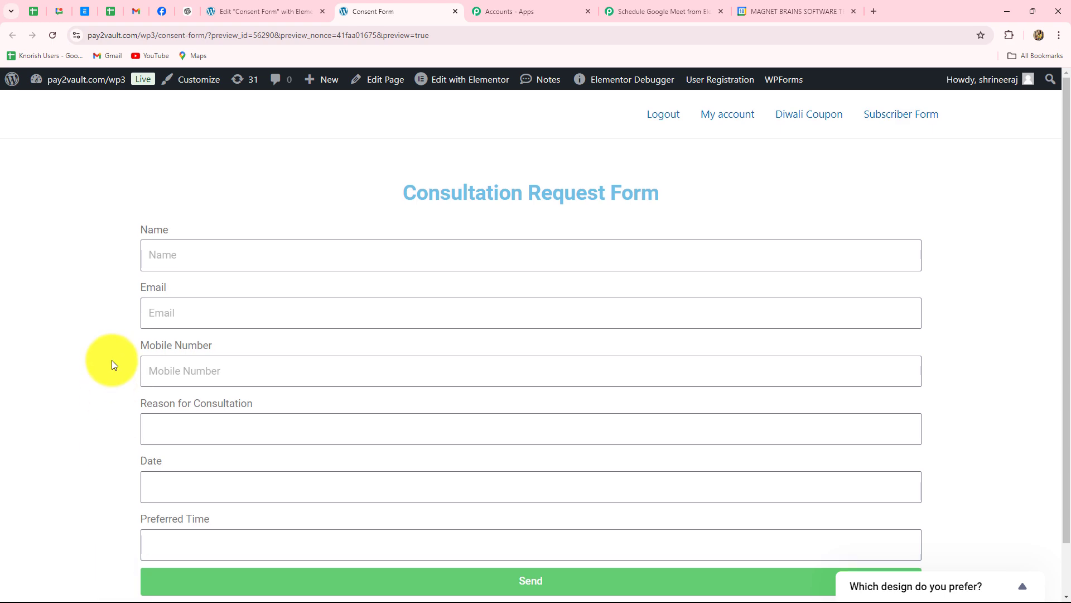
scroll(112, 362, down, 2)
scroll(112, 360, up, 1)
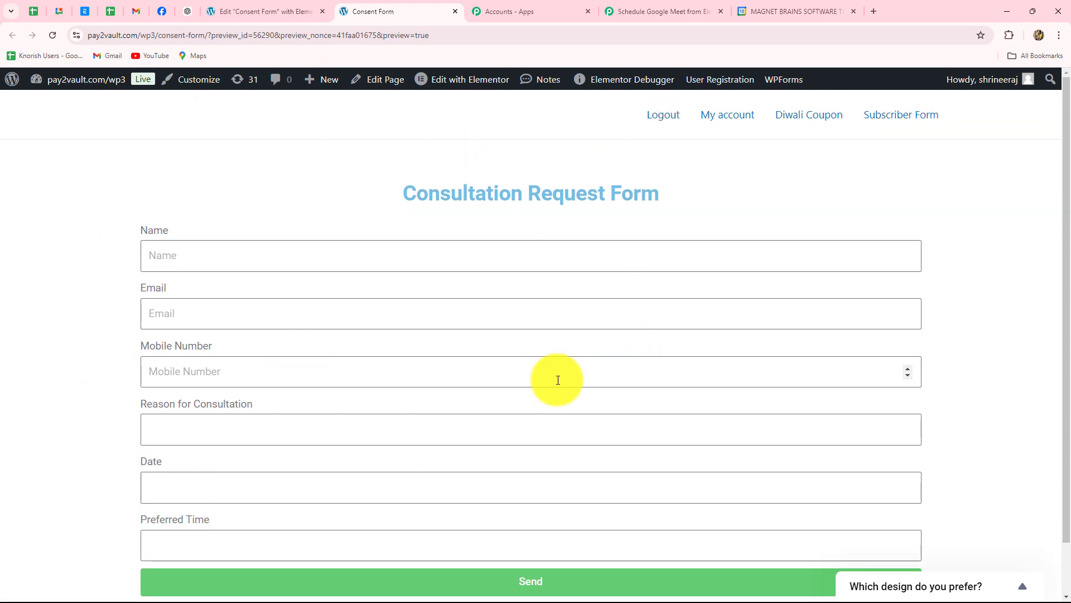
click(645, 14)
scroll(860, 204, down, 3)
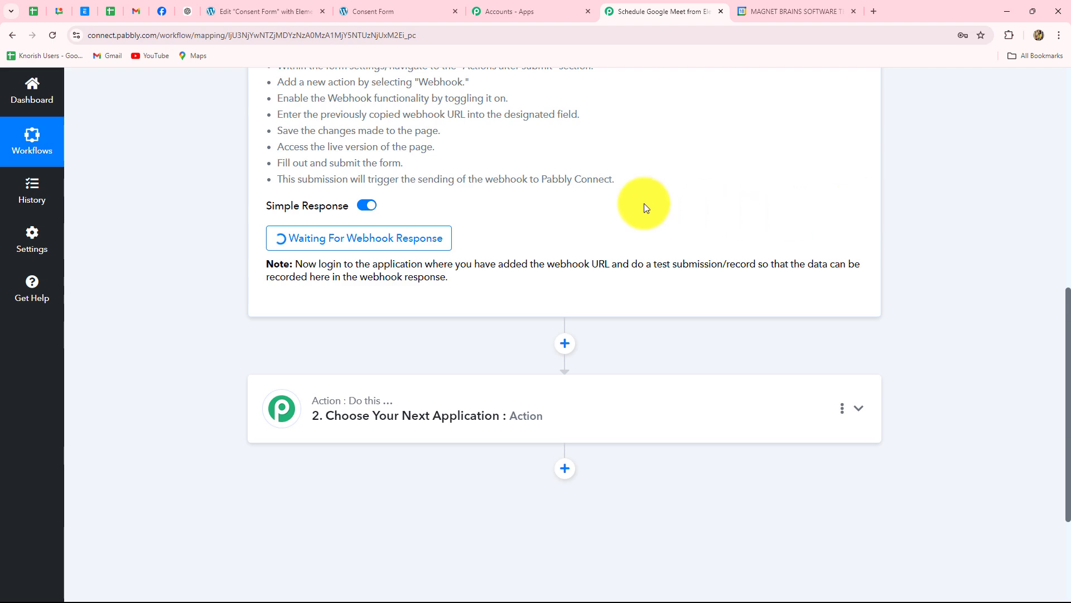
drag(424, 277, 500, 297)
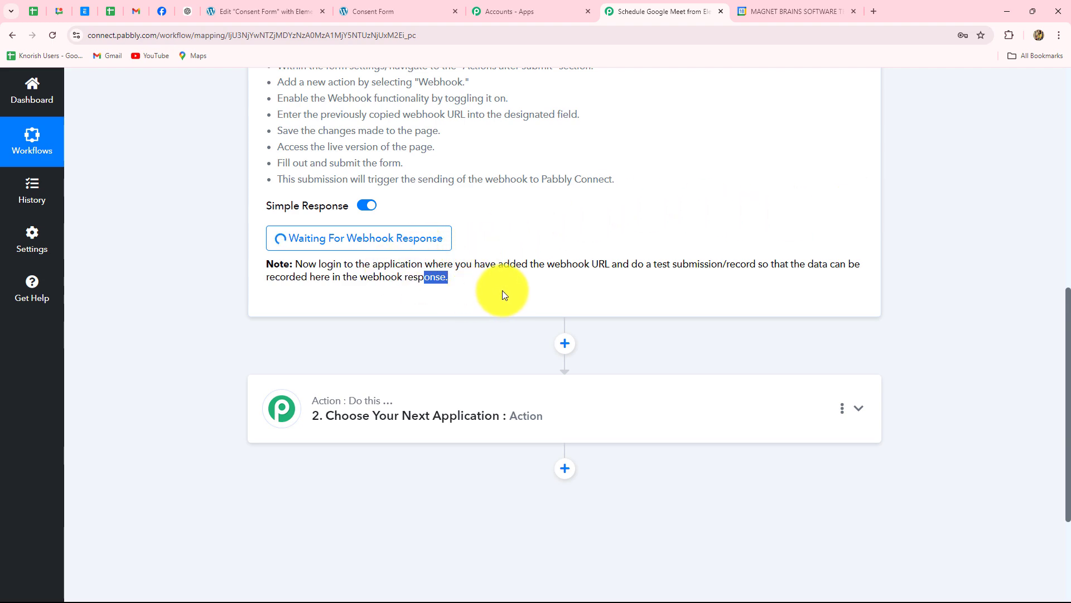
scroll(502, 290, up, 5)
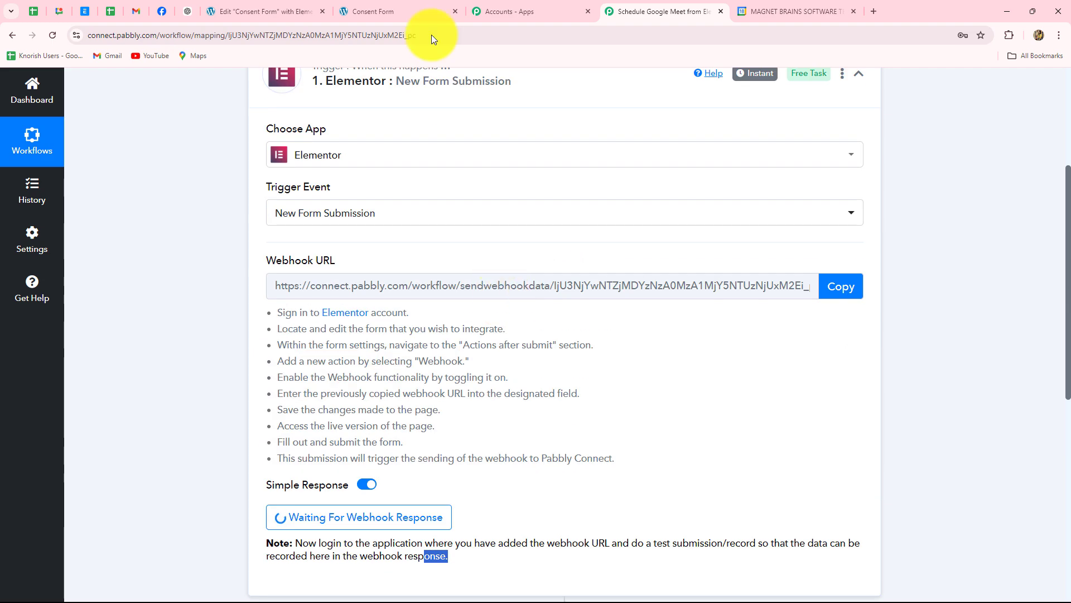
click(414, 5)
scroll(758, 223, down, 2)
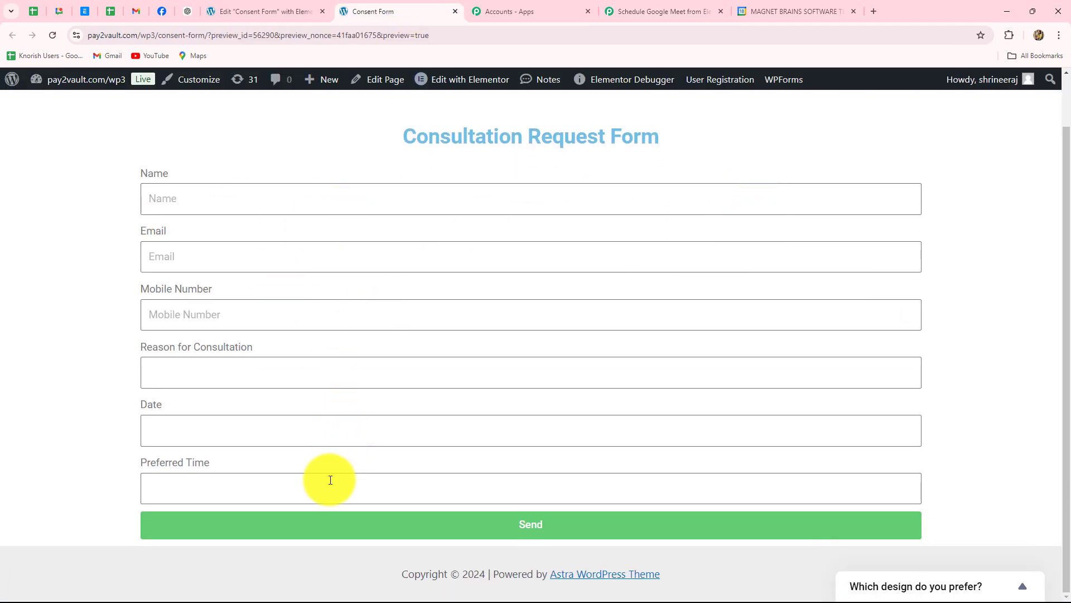
click(624, 8)
scroll(623, 229, down, 5)
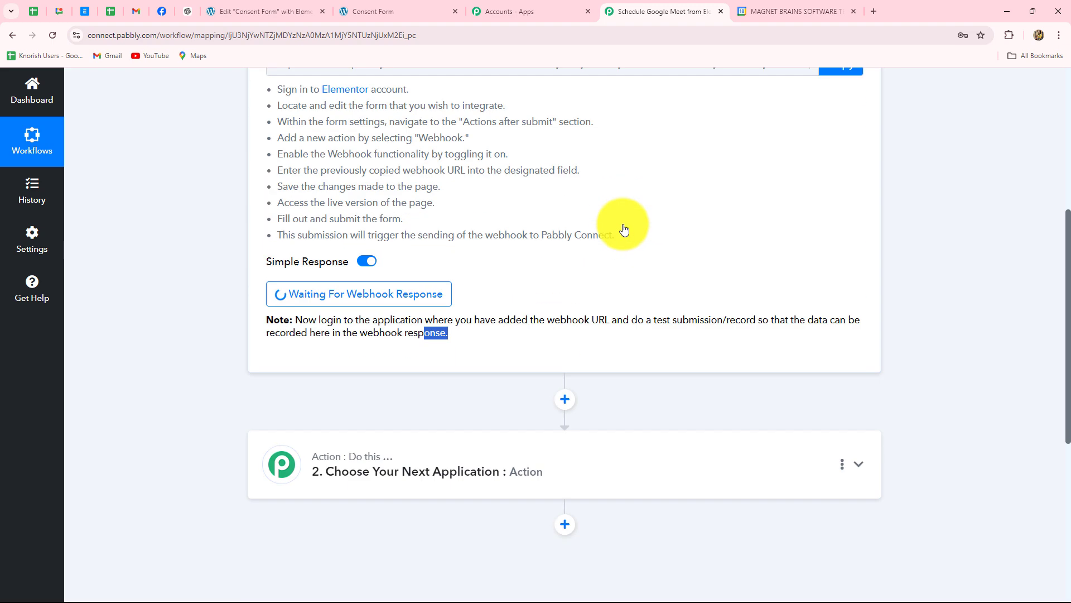
click(371, 11)
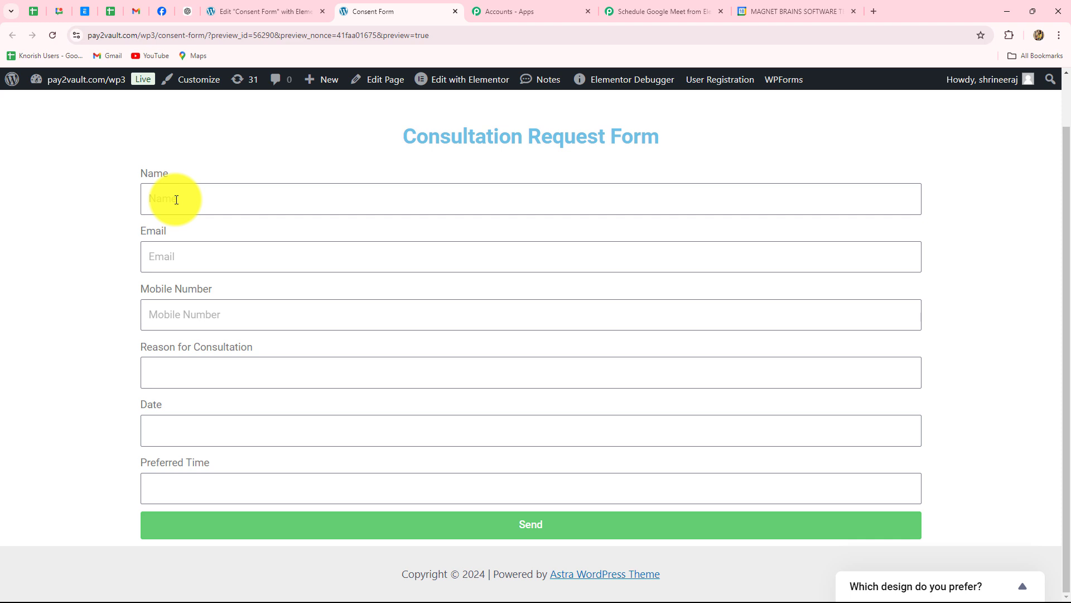
- Fill in the client's name, e-mail, mobile number and the suggested consultation reason
click(177, 199)
key(Down)
key(Down)
key(Return)
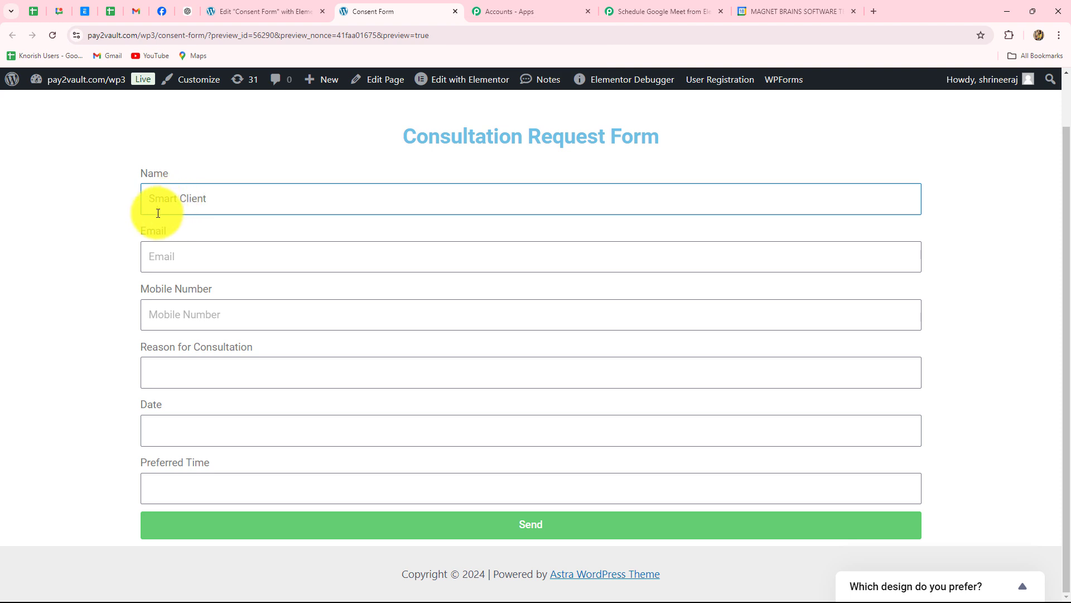
click(164, 247)
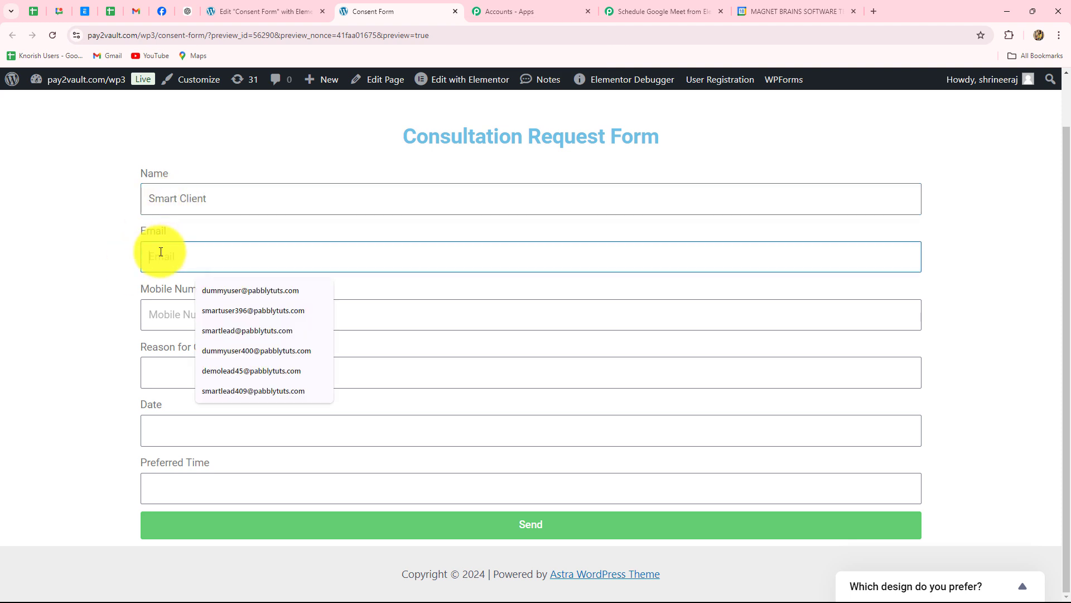
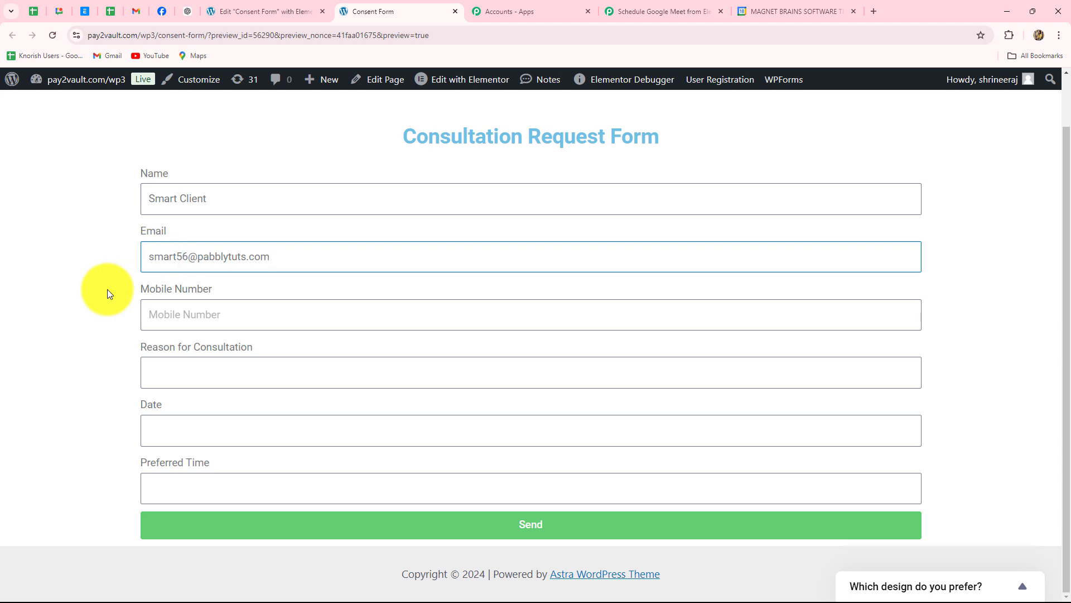
click(178, 319)
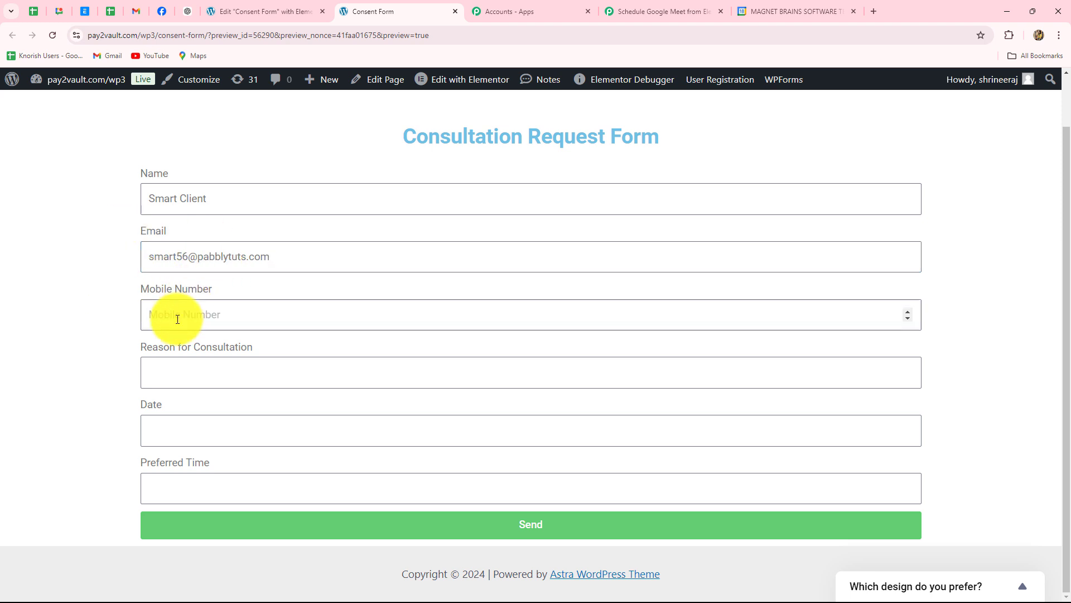
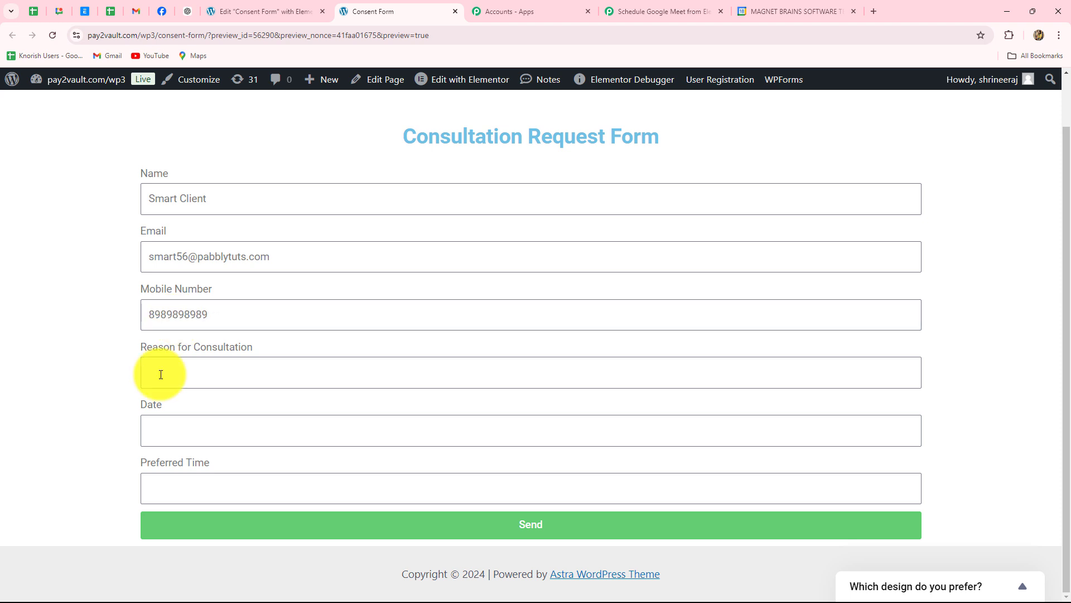
click(161, 373)
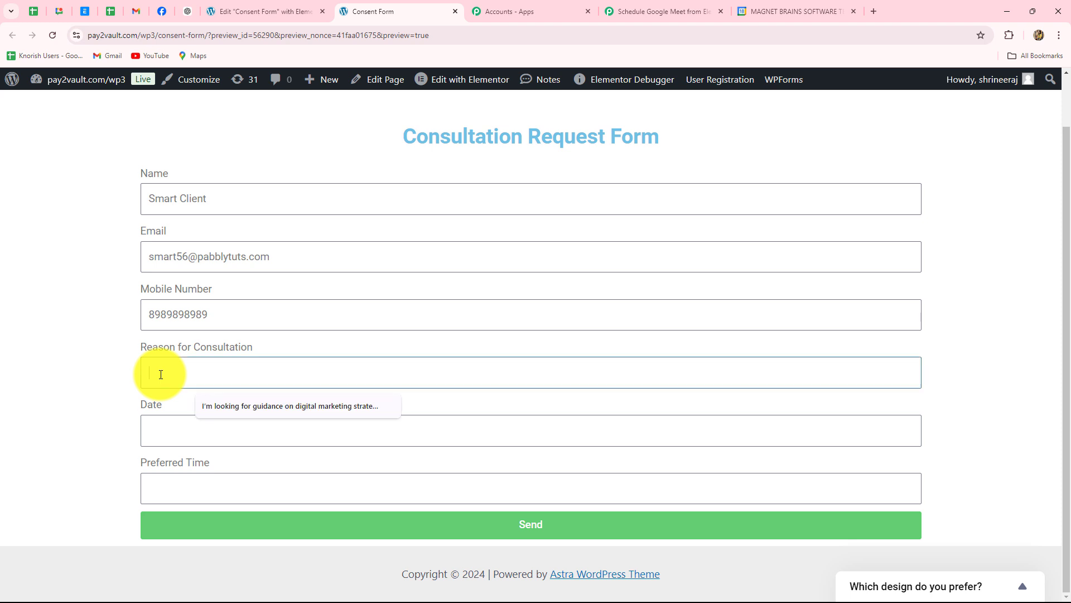
click(51, 374)
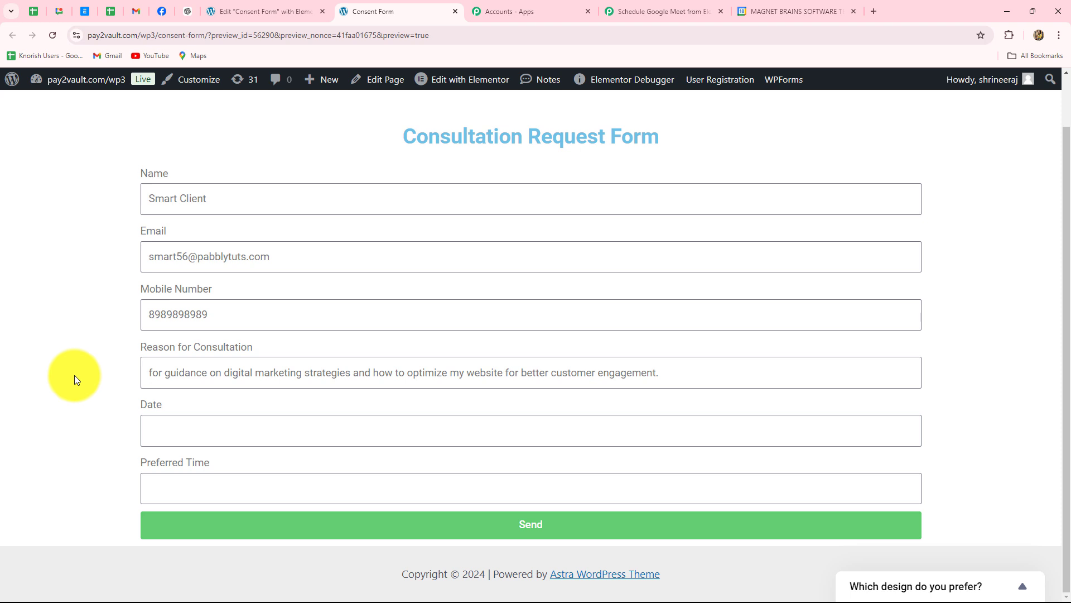
- Set the date to 2024-11-04 and preferred time to 10:00, then submit the form
click(189, 438)
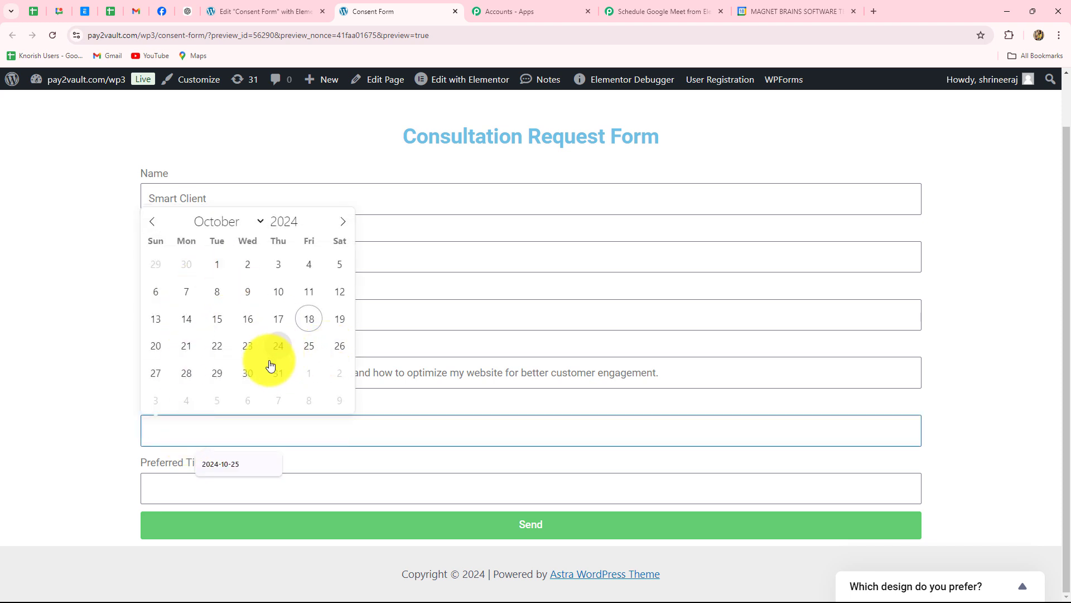
click(276, 381)
click(186, 291)
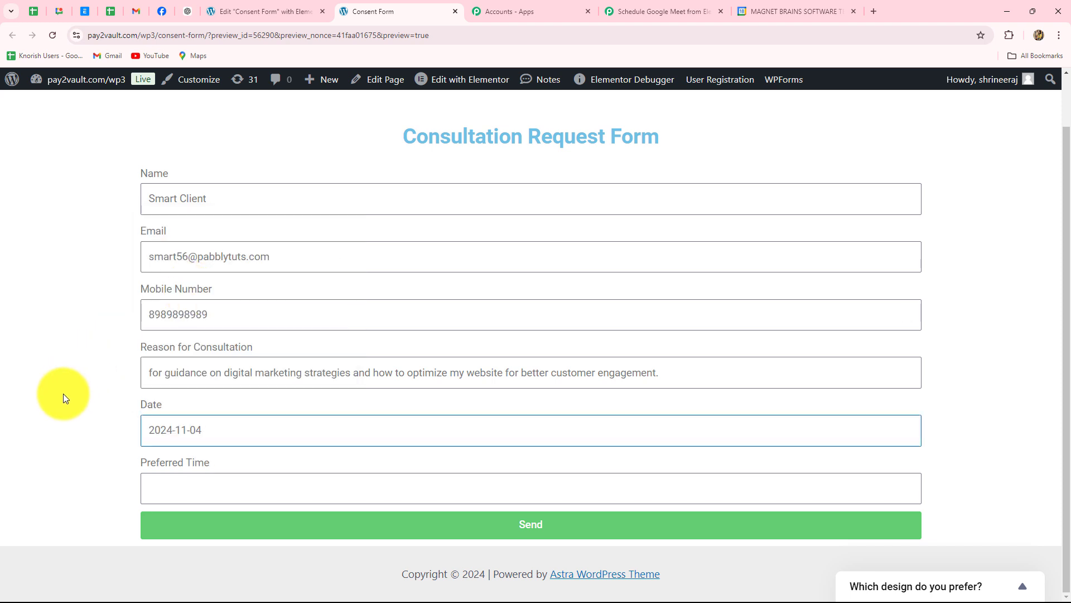
click(172, 491)
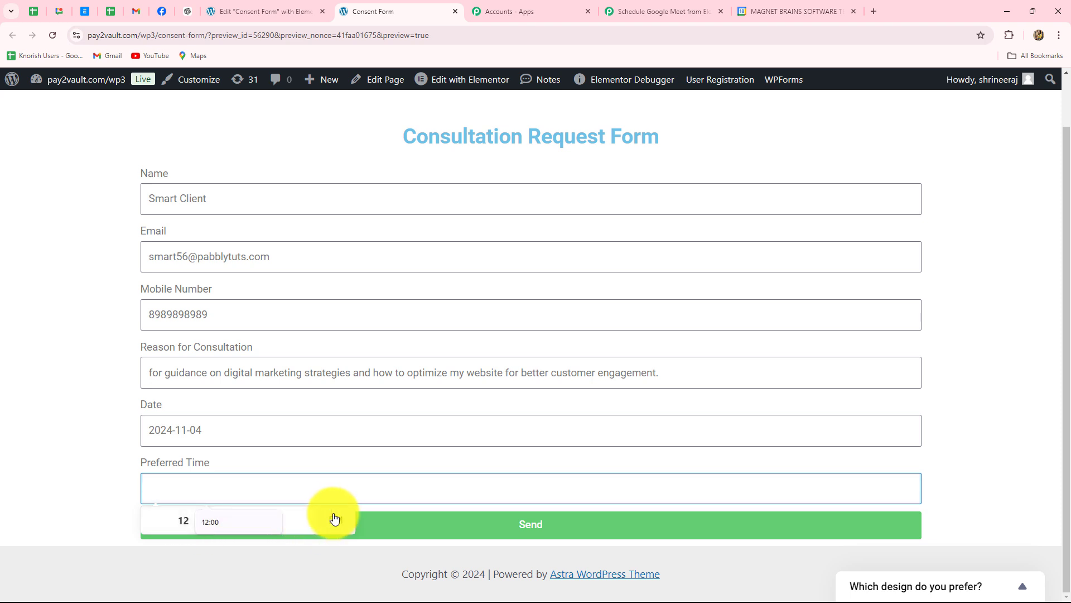
click(311, 516)
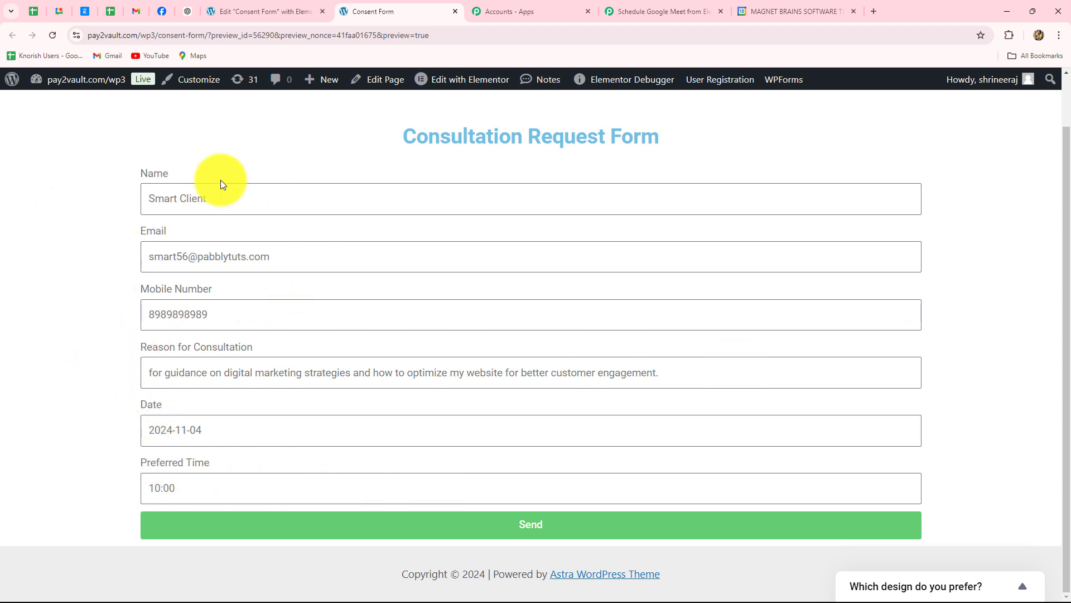
click(273, 525)
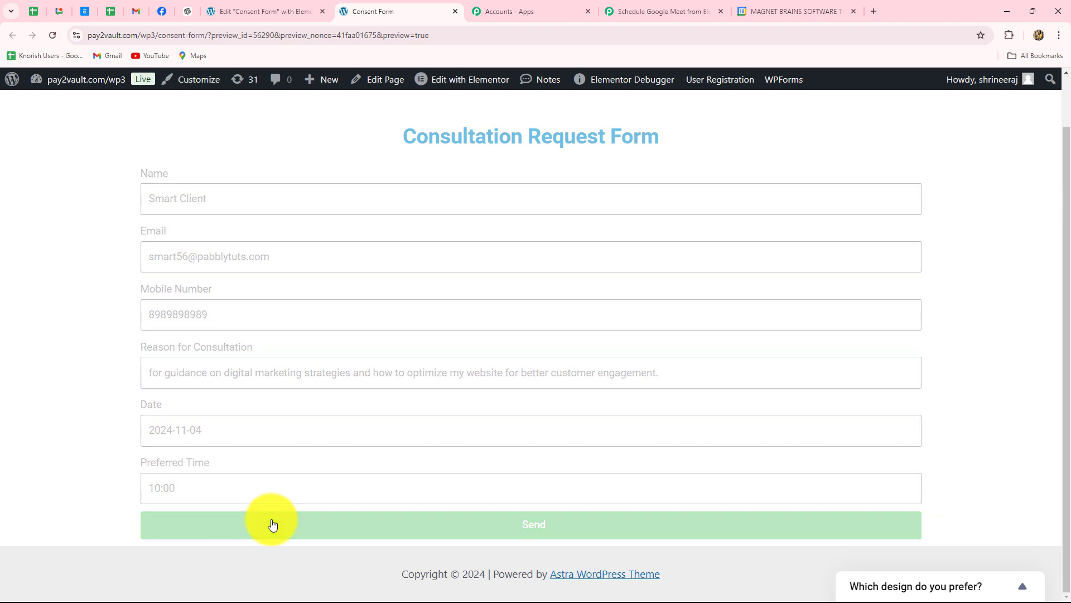
scroll(274, 427, down, 1)
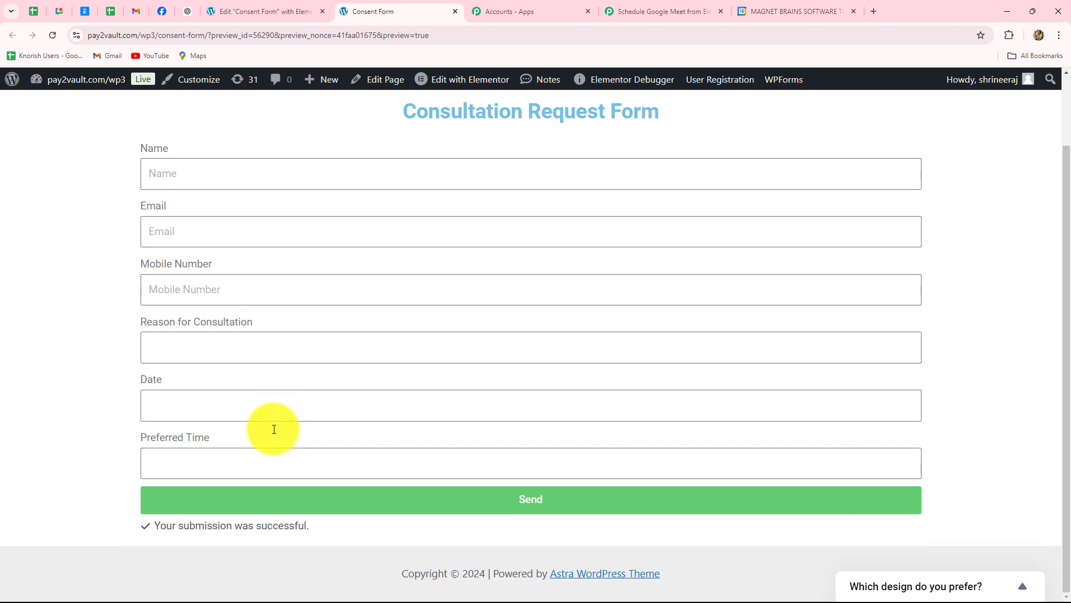
- Check the captured Form Name, Form Id, consultation reason, Preferred Time 10:00 and Name values
click(630, 9)
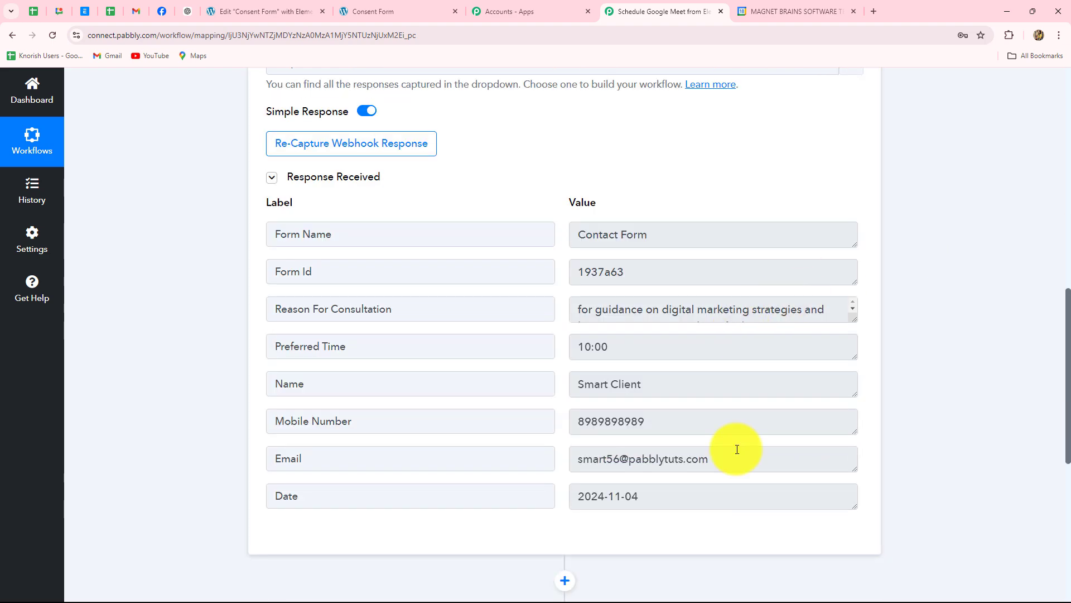
scroll(741, 435, down, 1)
scroll(740, 422, up, 3)
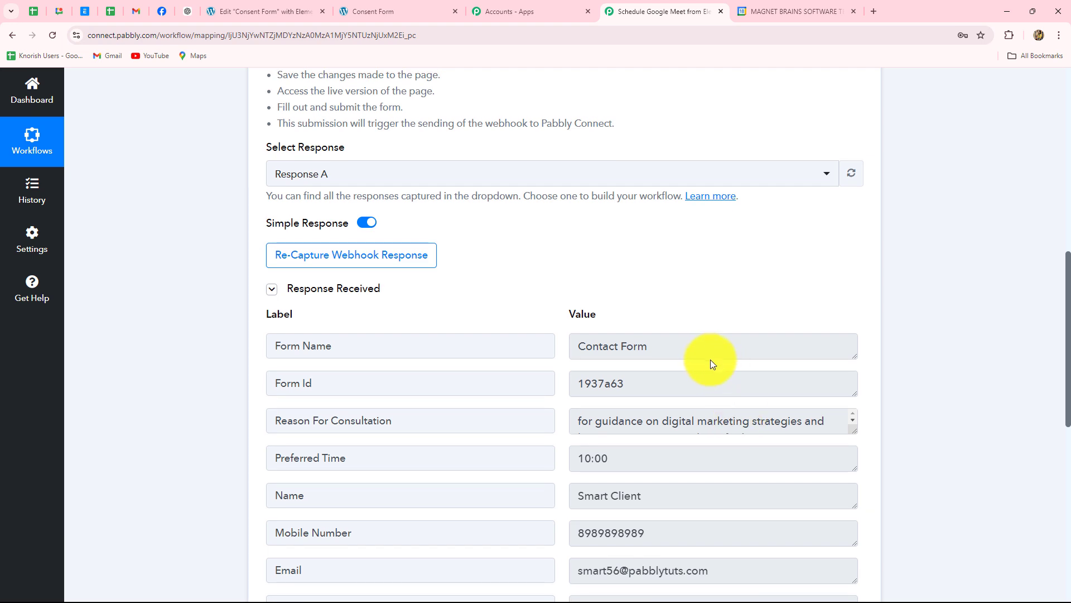
scroll(710, 361, down, 2)
click(679, 239)
scroll(678, 334, down, 1)
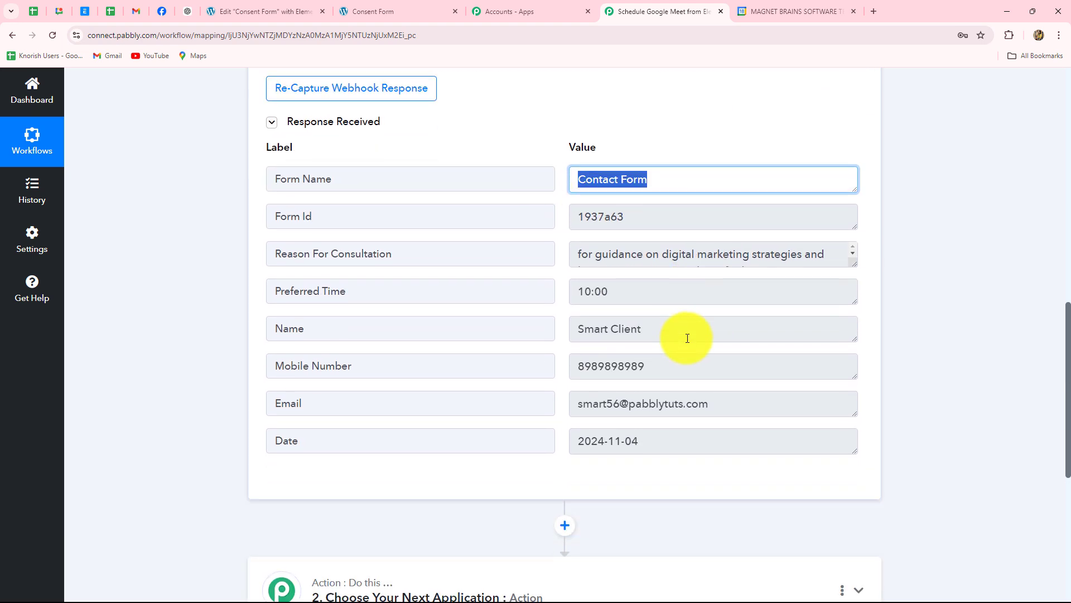
click(645, 216)
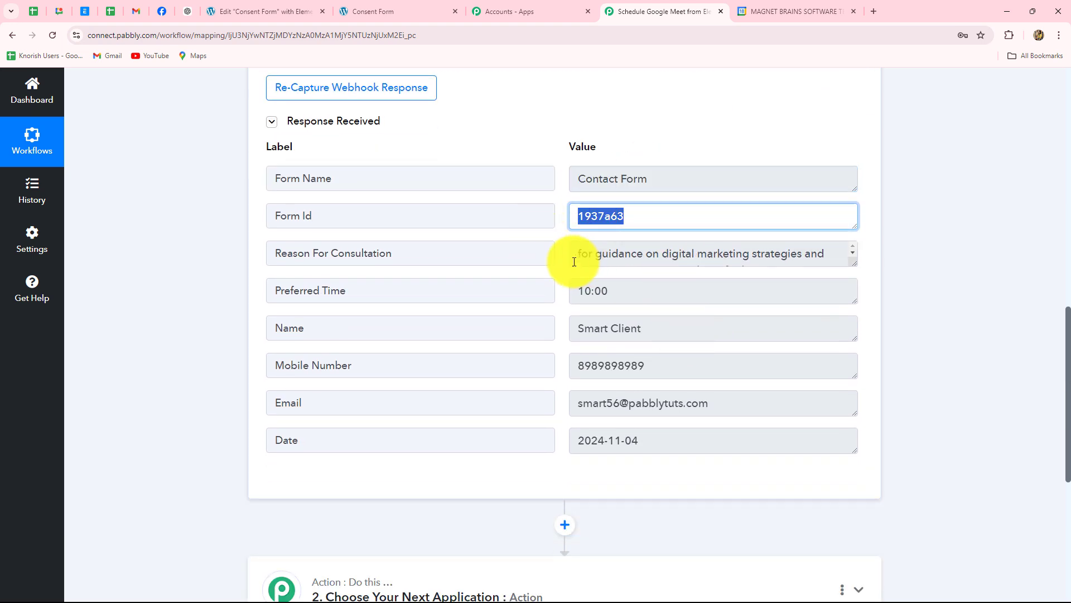
drag(575, 257, 832, 280)
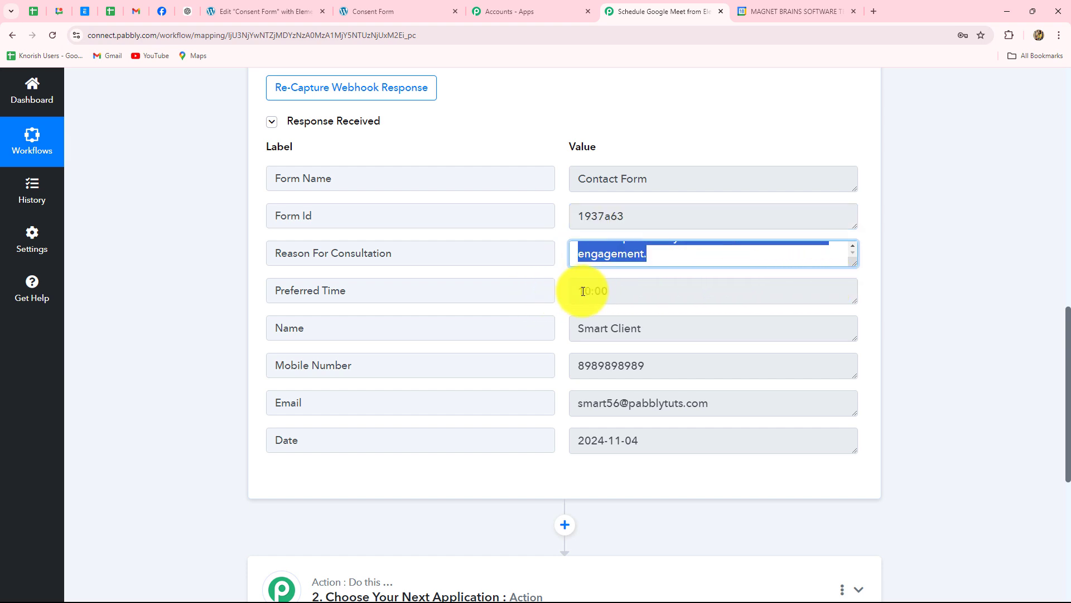
drag(578, 292, 662, 293)
drag(580, 327, 624, 420)
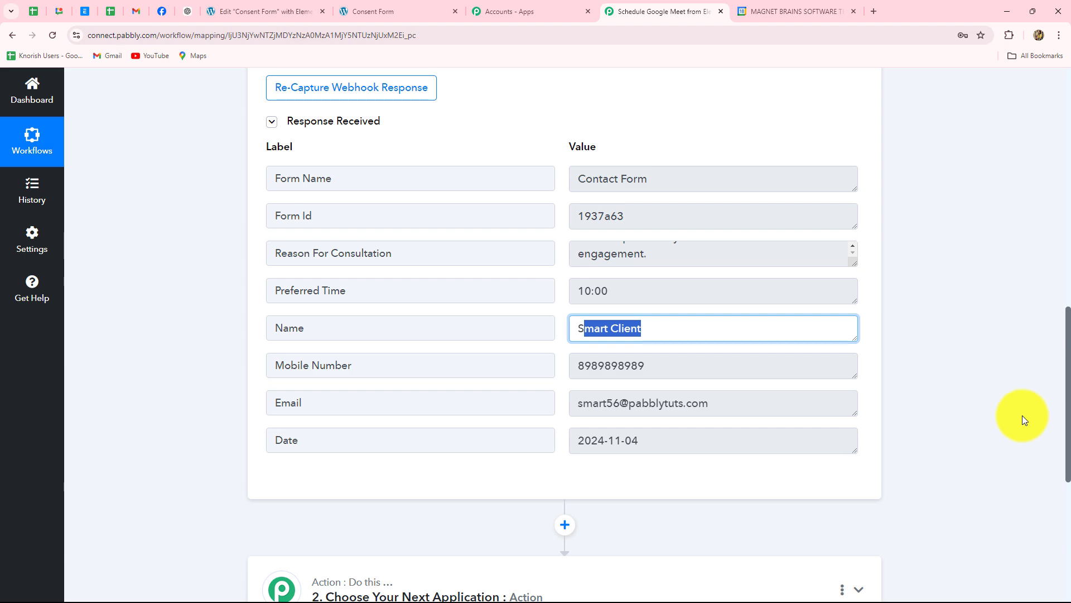
scroll(1022, 416, down, 5)
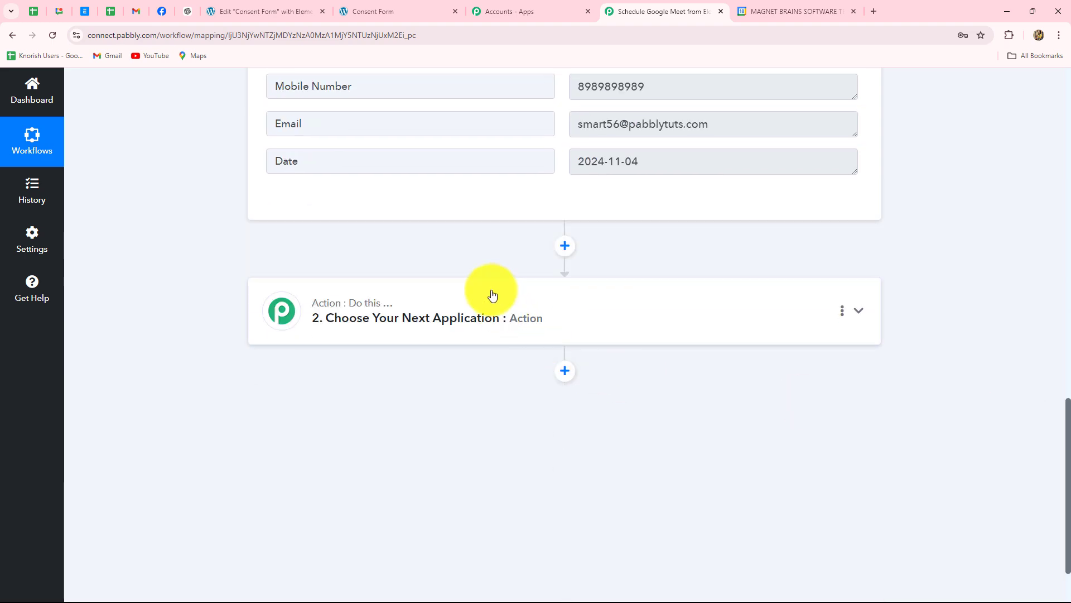
- Set the second step's action to Google Meet's Schedule a Meeting
click(492, 294)
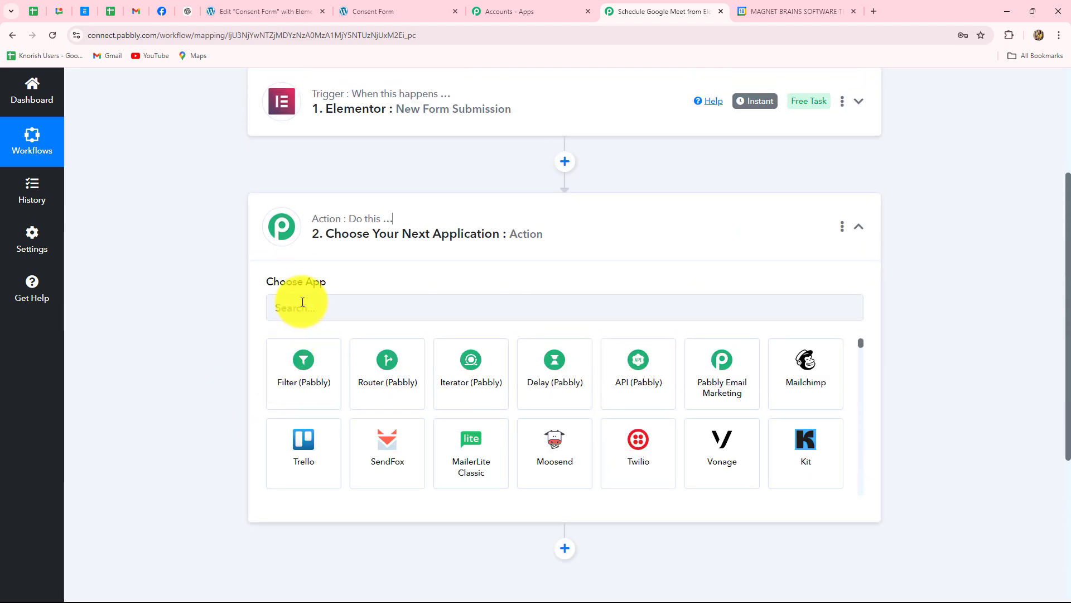
click(301, 307)
text(Googl)
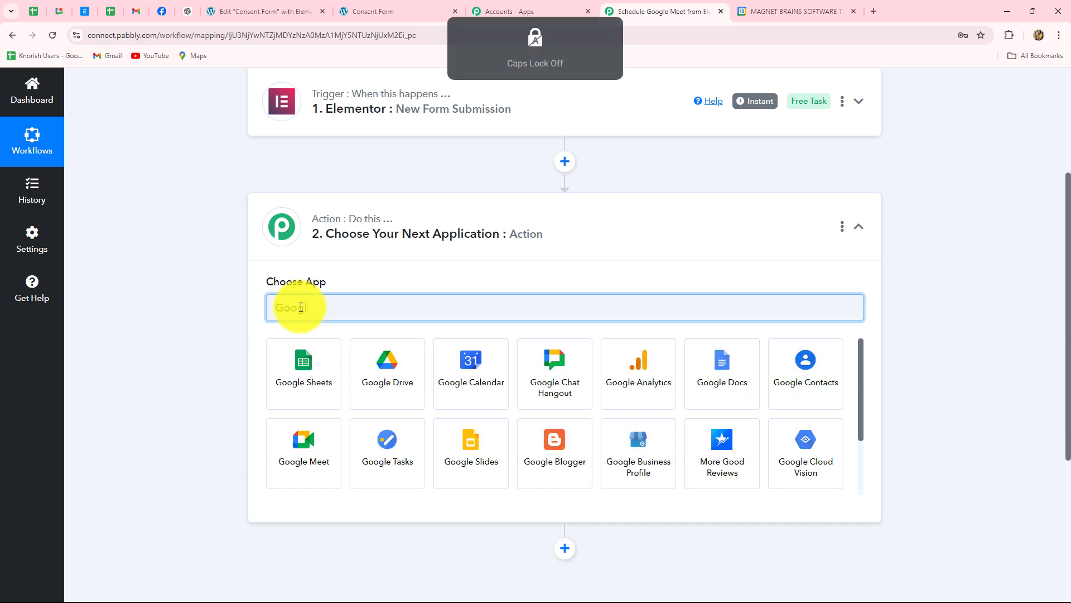
click(323, 461)
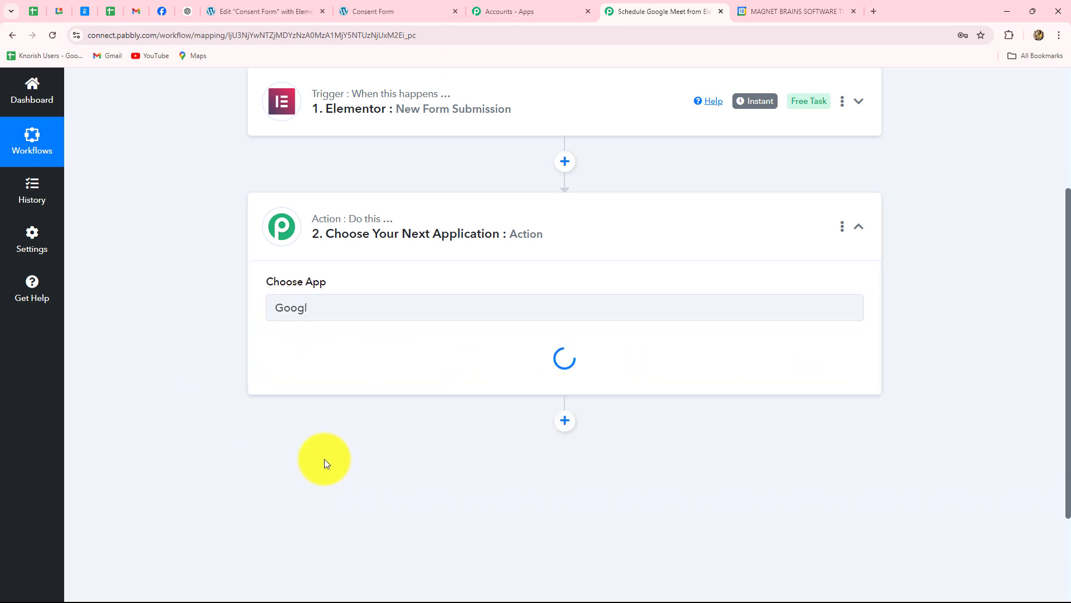
click(327, 365)
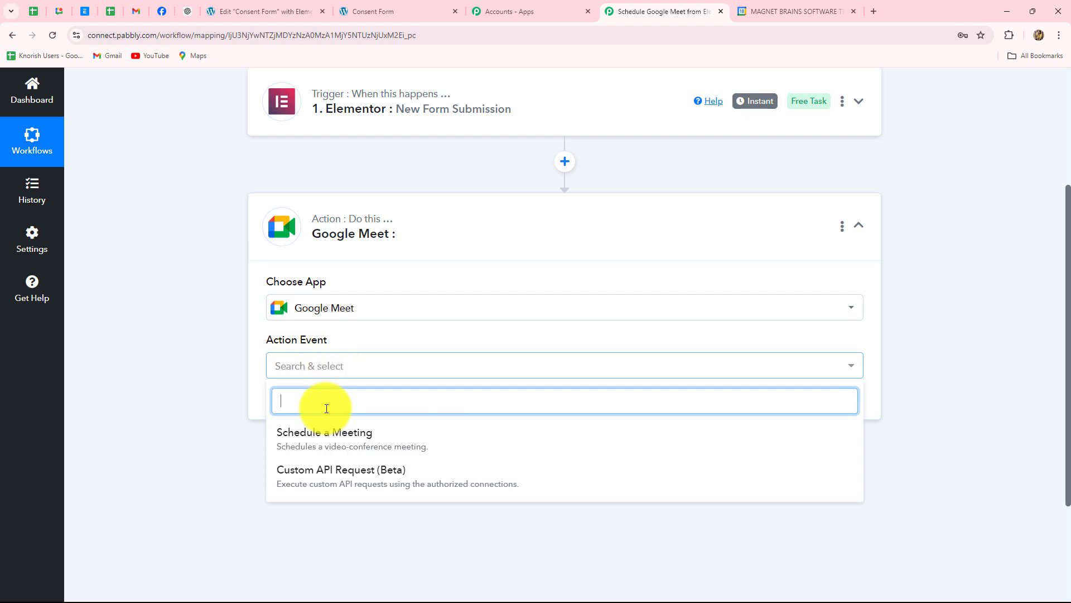
click(322, 445)
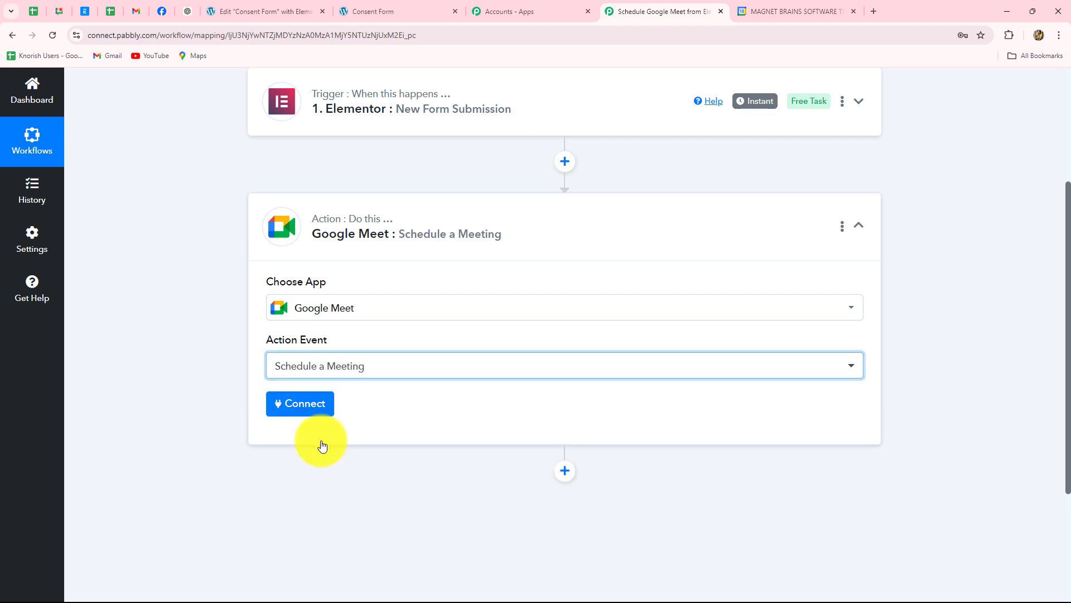
- Create a new Google Meet connection by signing in and allowing access to a Google account
click(301, 402)
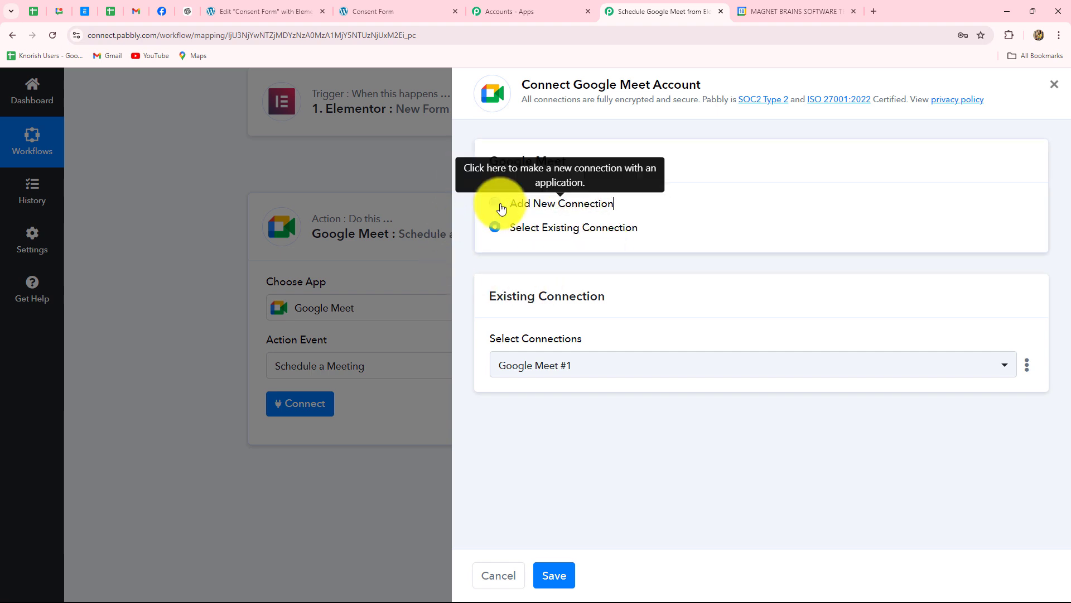
click(500, 205)
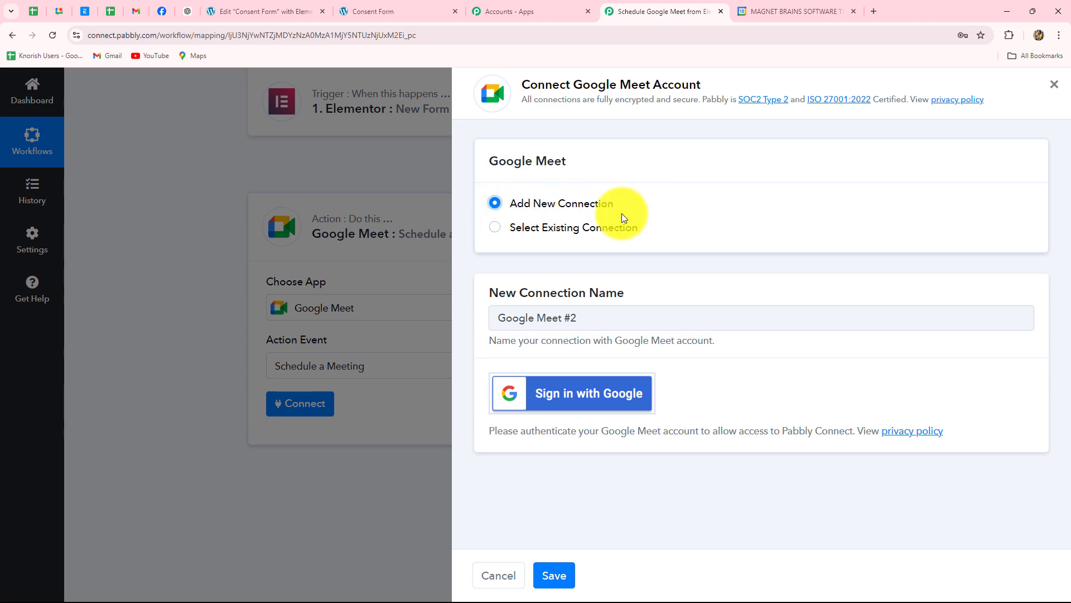
click(602, 404)
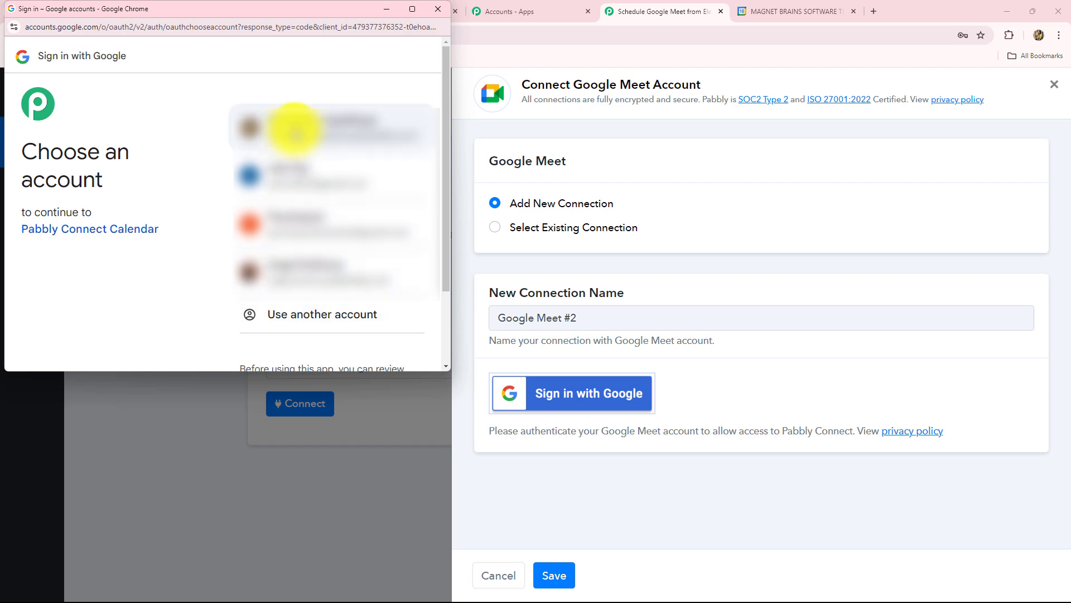
click(295, 131)
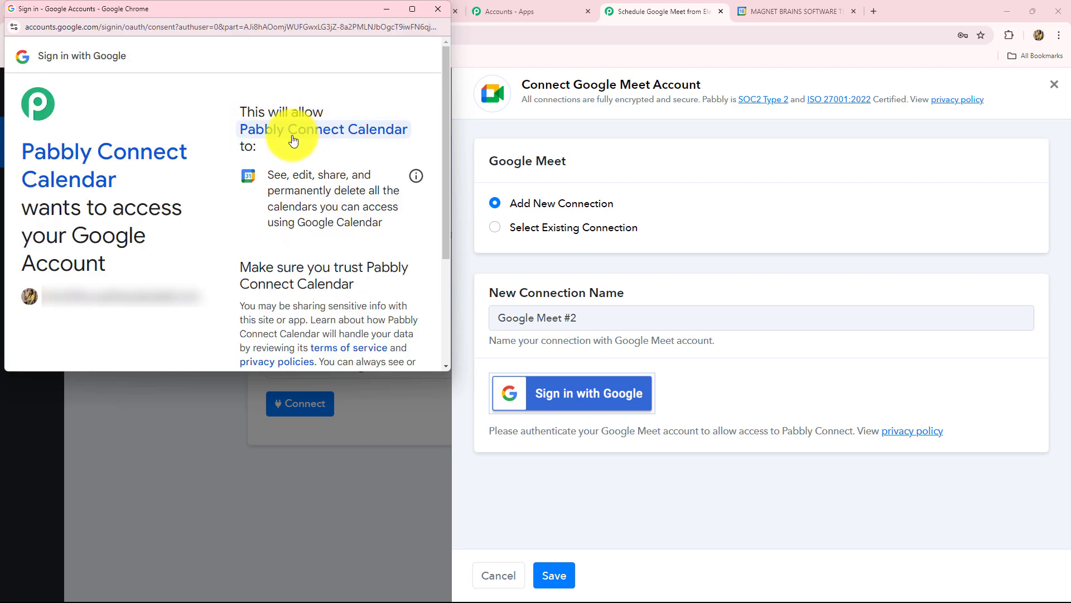
scroll(293, 140, down, 3)
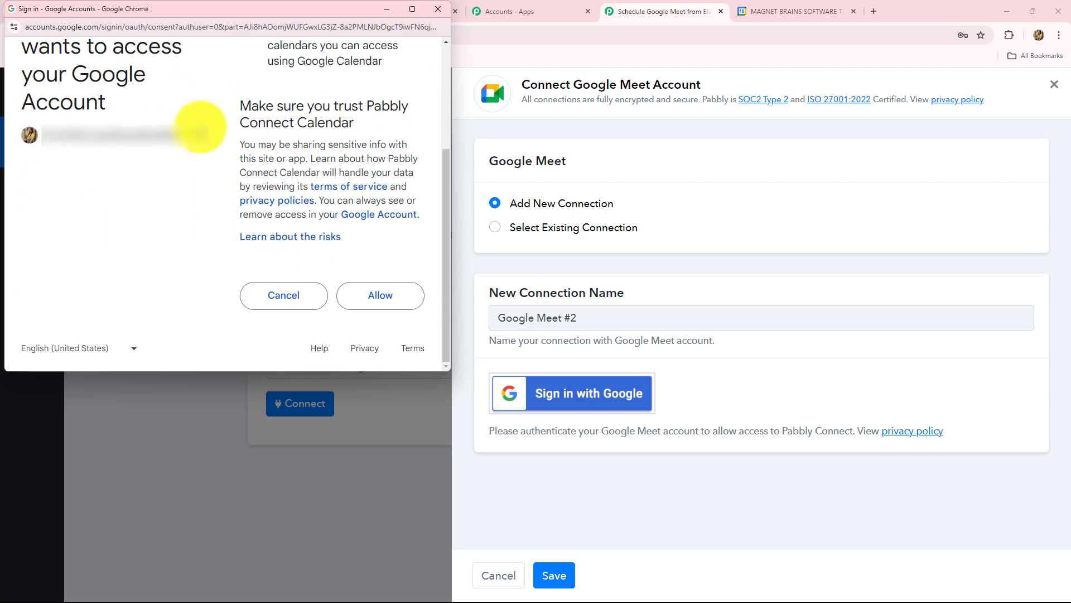
click(375, 306)
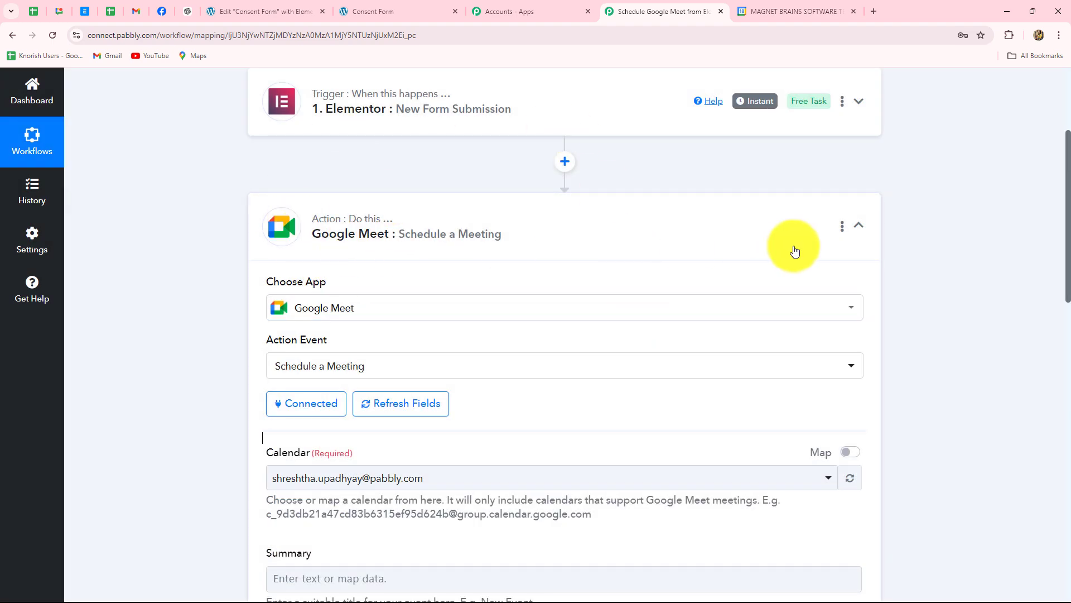
scroll(913, 240, down, 6)
- Select the Visionary Solutions Consultancy calendar for the meeting
click(307, 143)
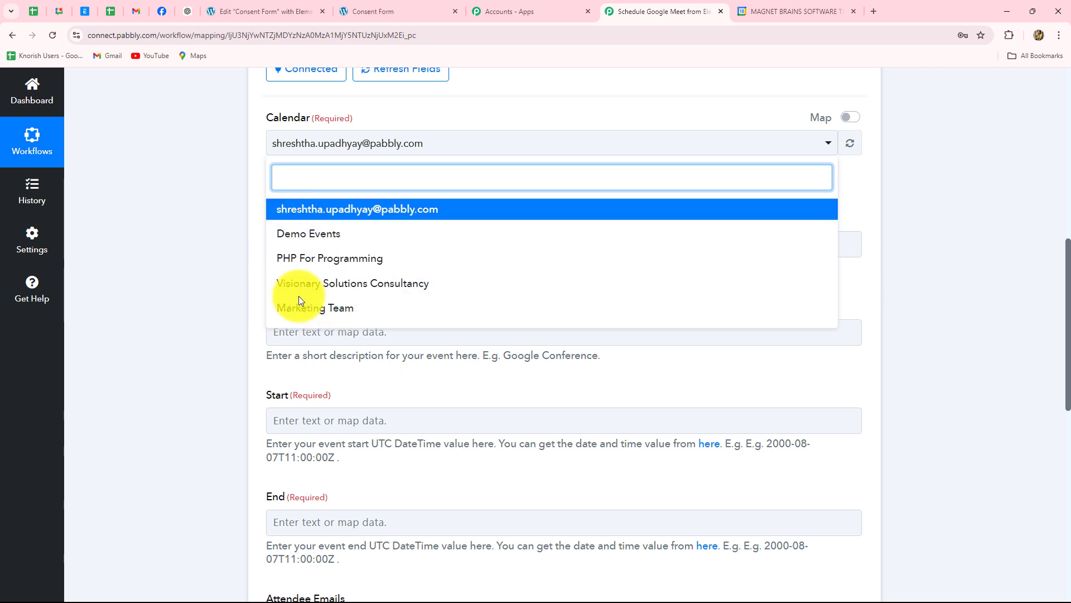
click(374, 285)
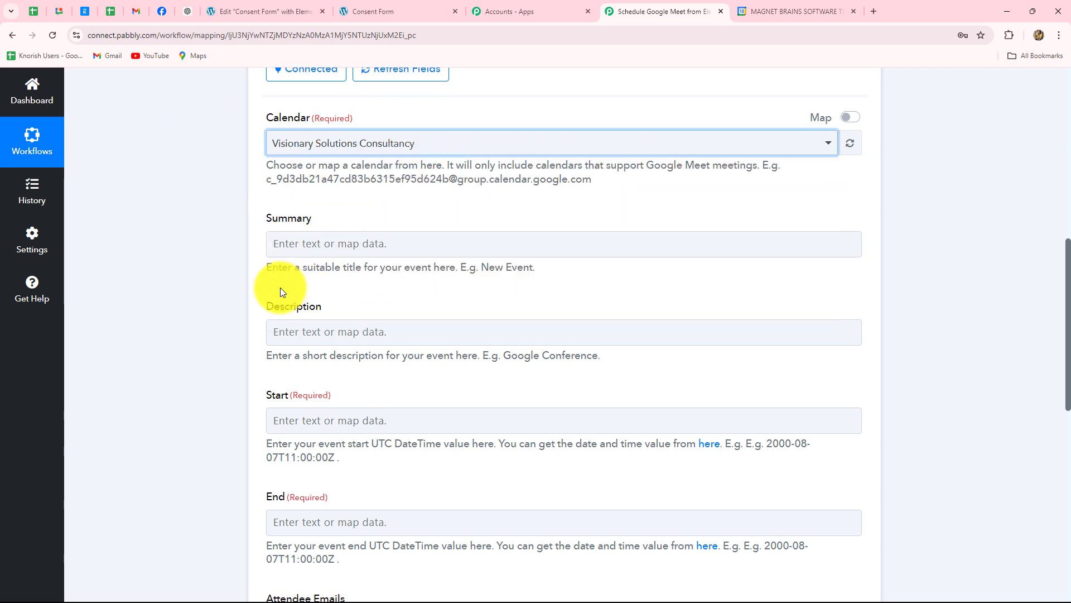
scroll(280, 286, down, 1)
- Paste 'New Consultancy Meeting' as the meeting summary
click(292, 192)
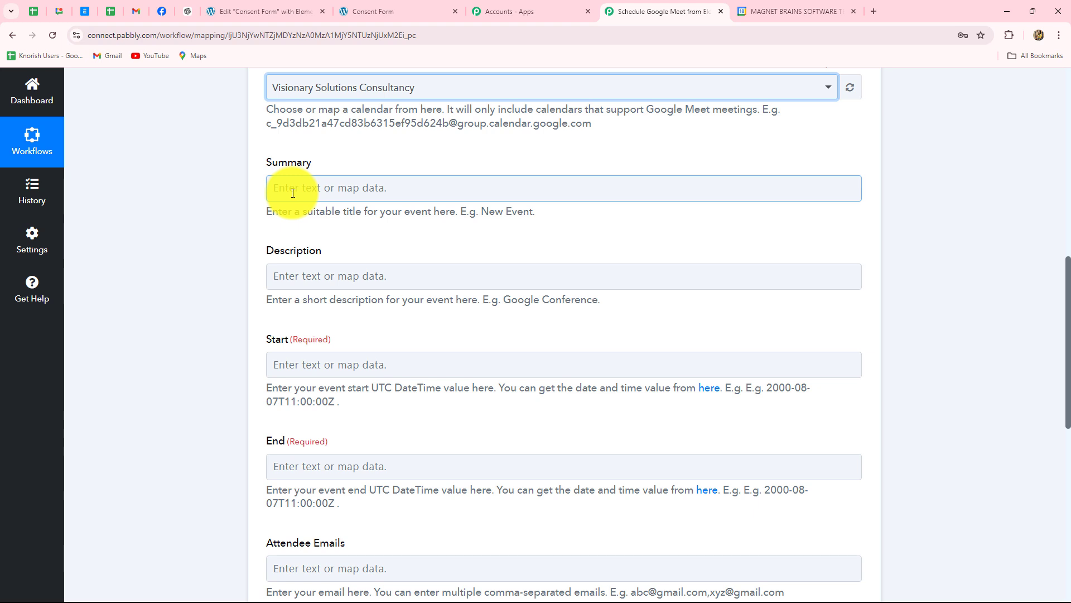
click(292, 192)
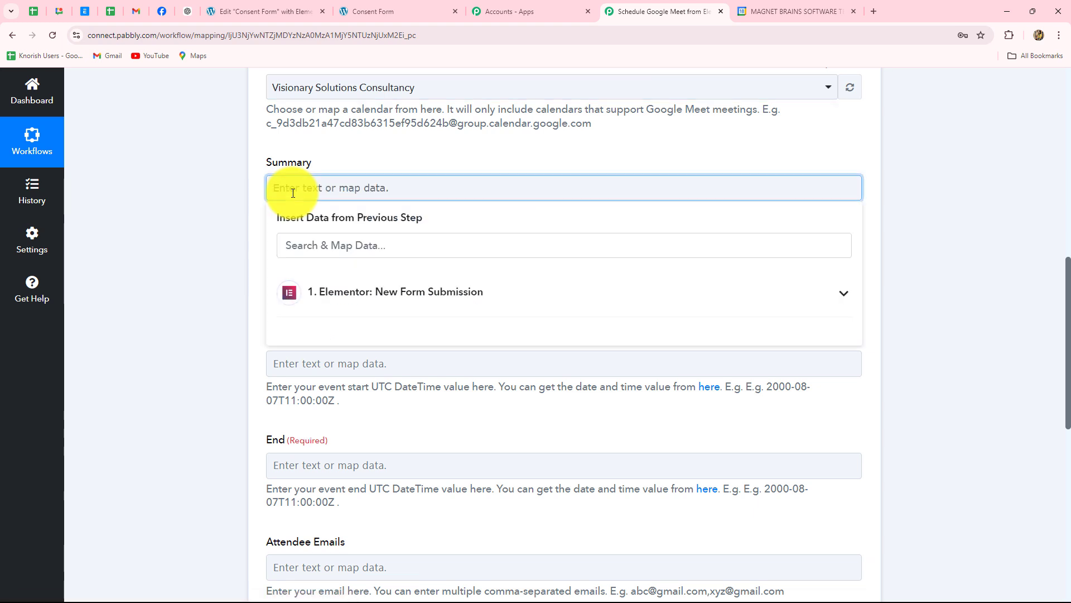
text(New Consultancy Meeting)
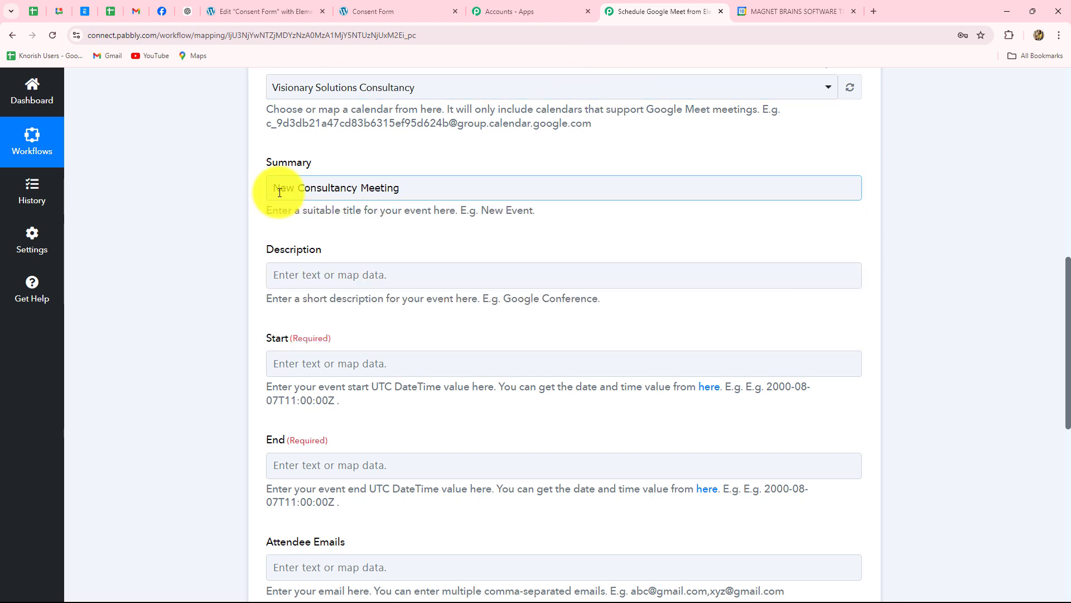
scroll(210, 137, down, 1)
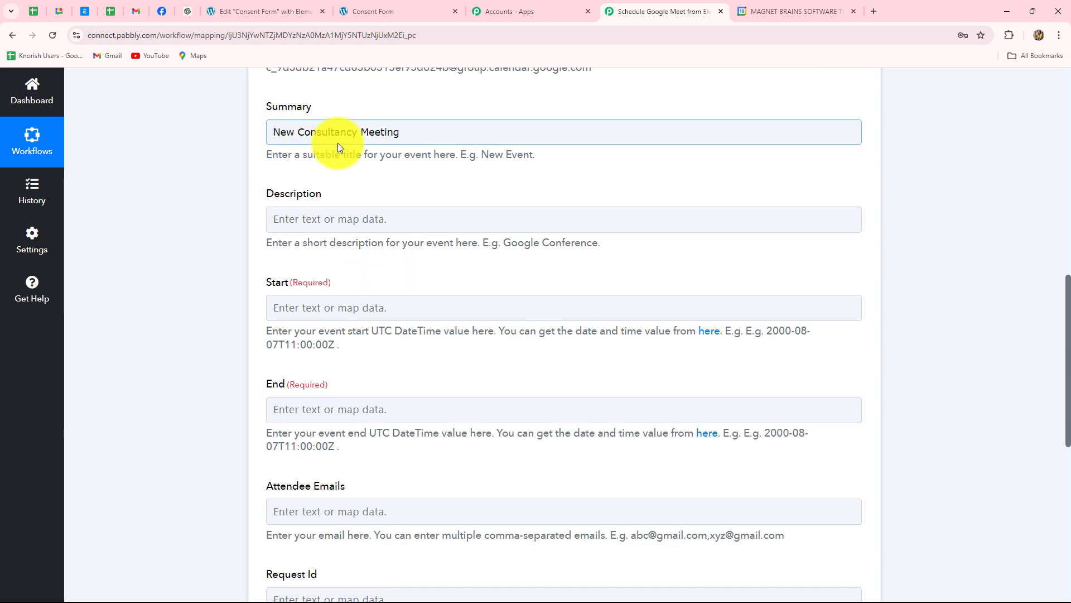
click(330, 219)
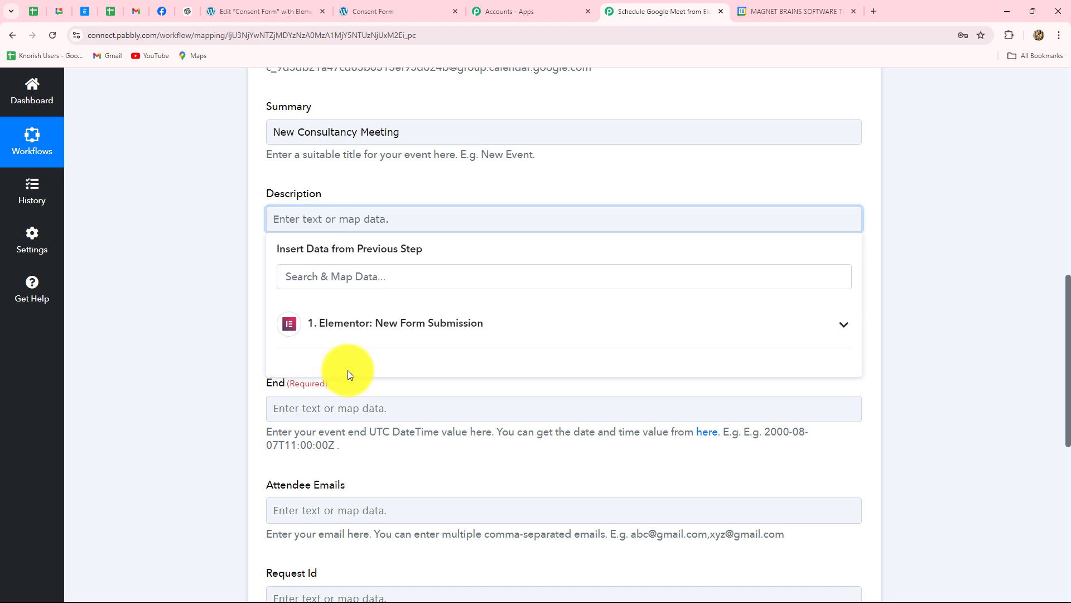
- Map the Elementor submission's Reason For Consultation into the meeting Description
click(361, 323)
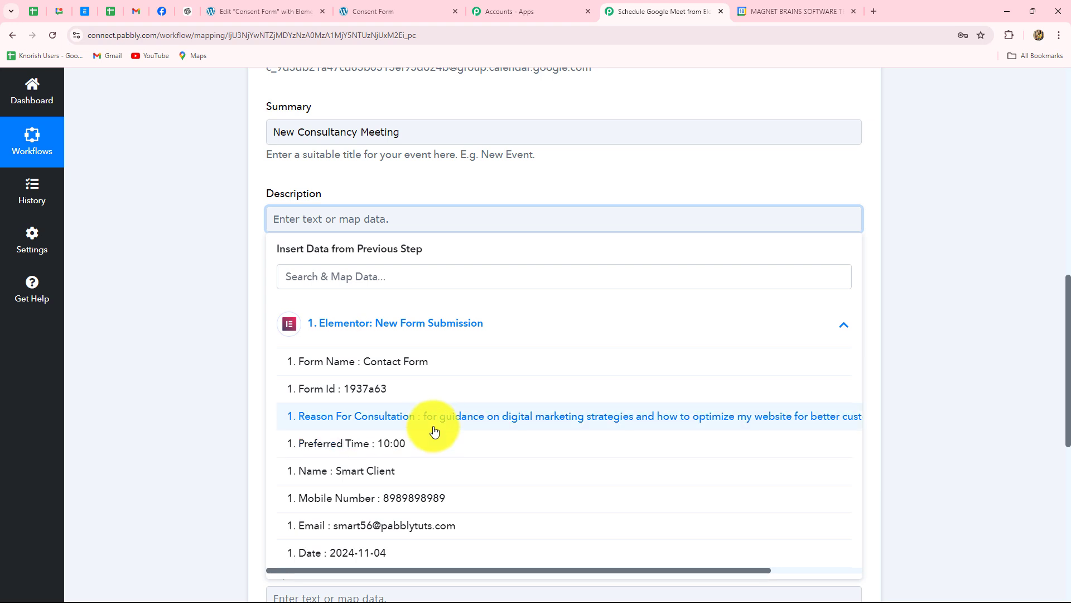
click(461, 423)
click(913, 320)
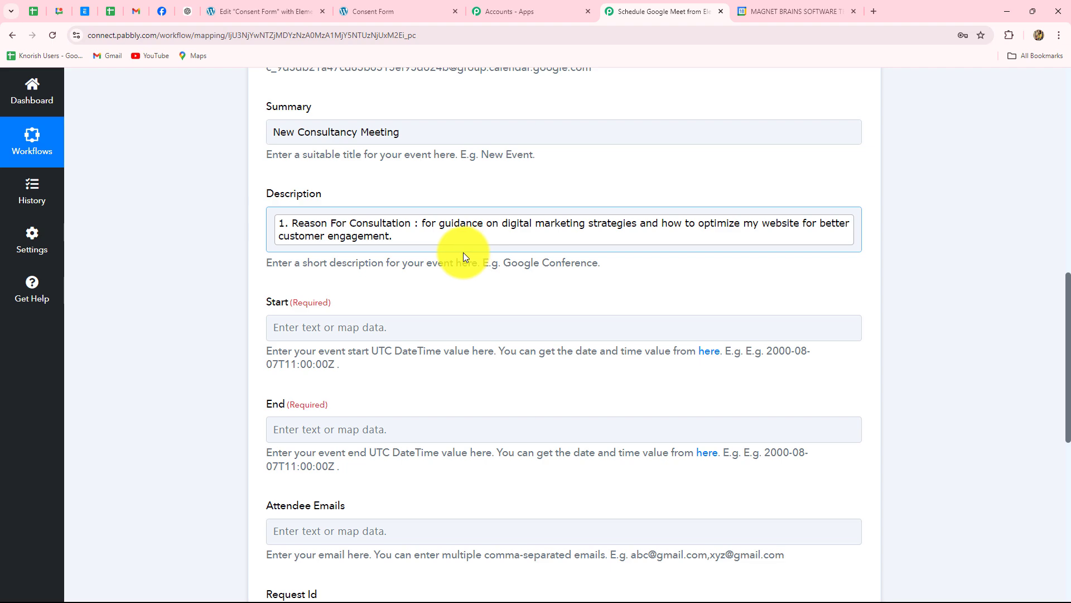
scroll(466, 255, down, 4)
scroll(459, 254, up, 1)
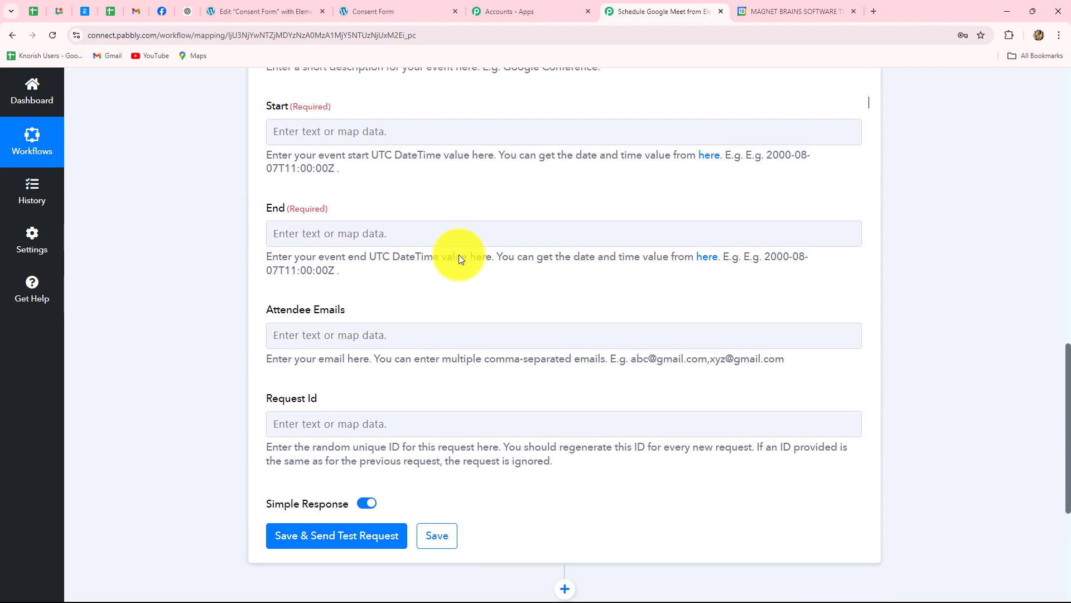
click(311, 154)
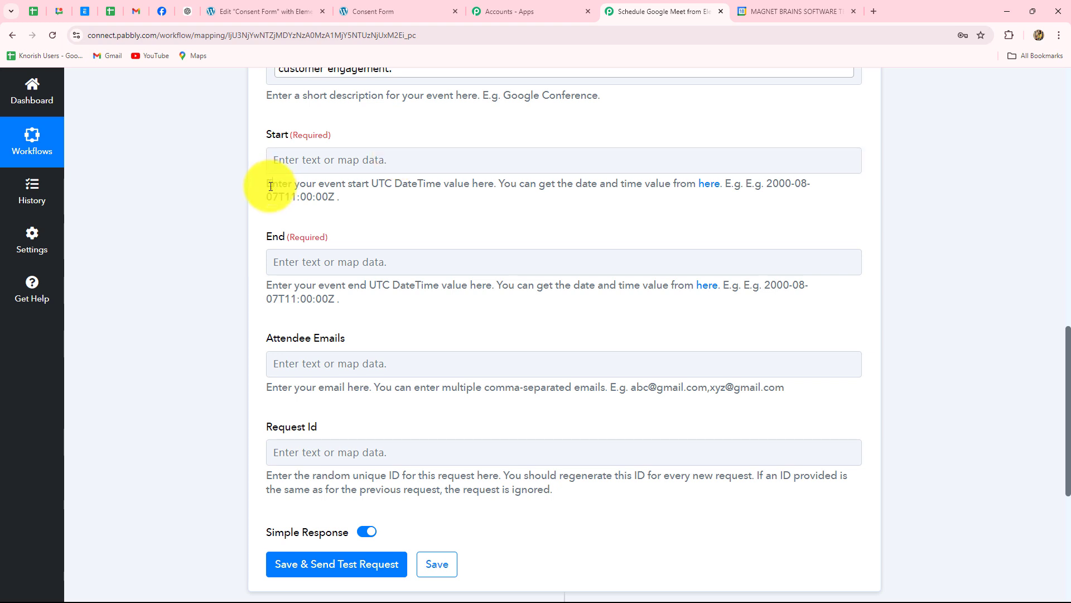
drag(270, 186, 352, 193)
click(353, 193)
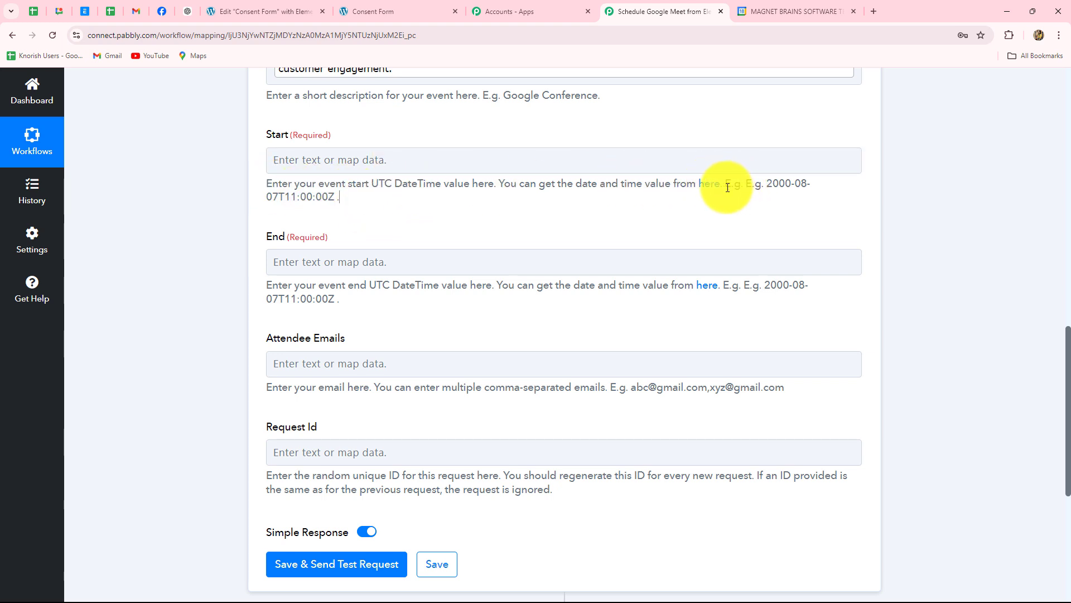
drag(728, 188, 830, 196)
click(491, 220)
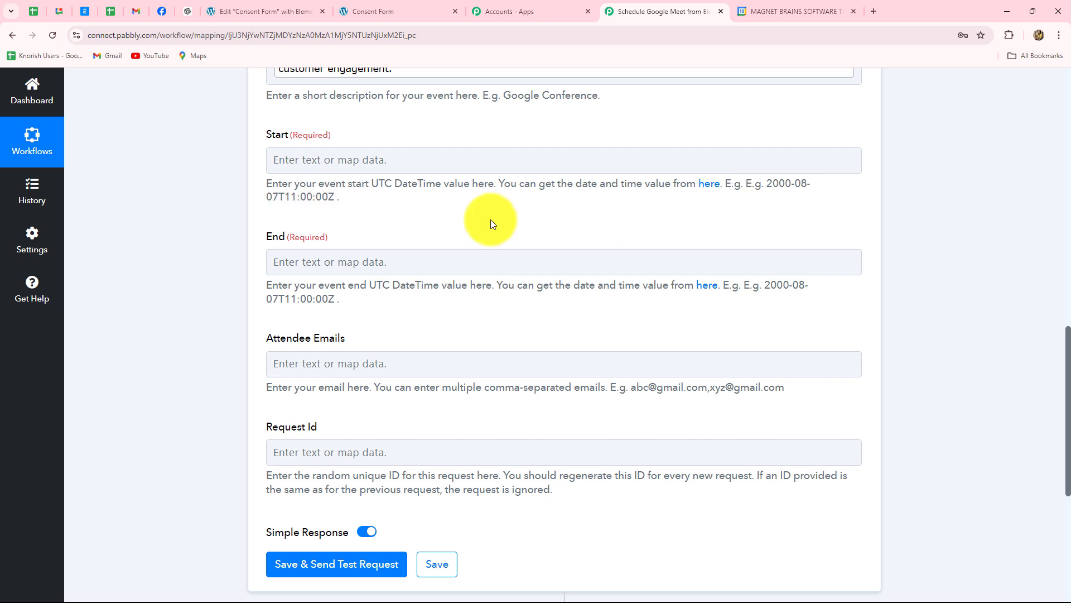
click(426, 160)
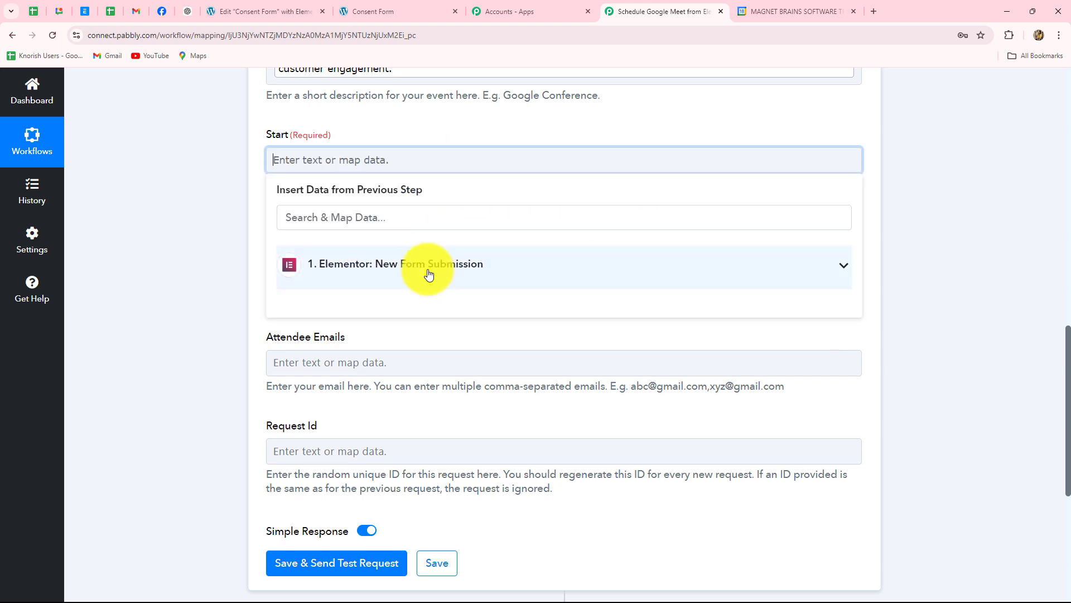
scroll(440, 440, down, 2)
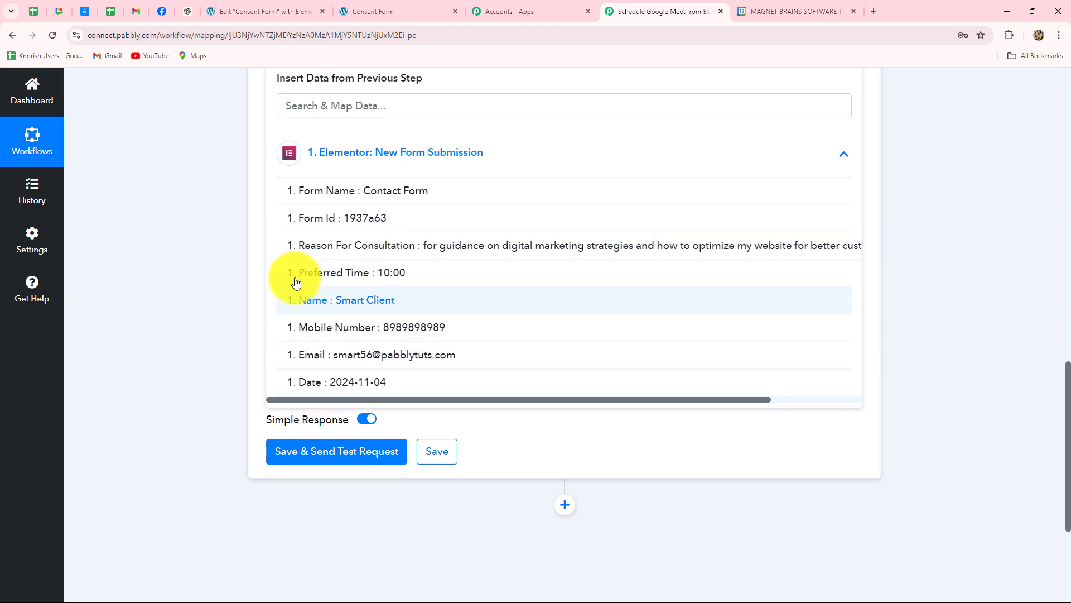
click(233, 273)
scroll(397, 223, up, 3)
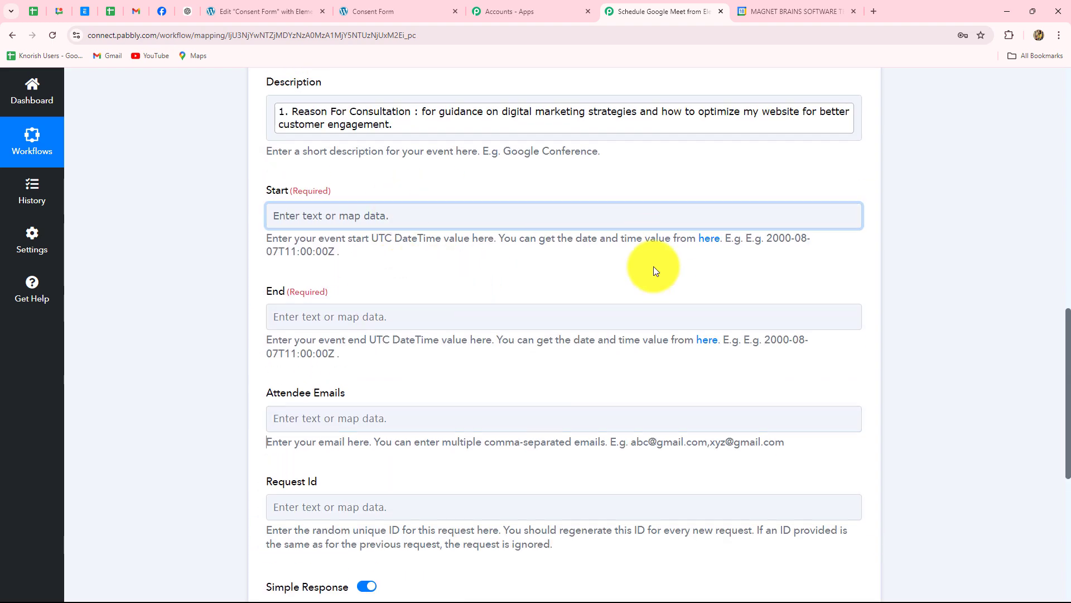
scroll(946, 276, up, 10)
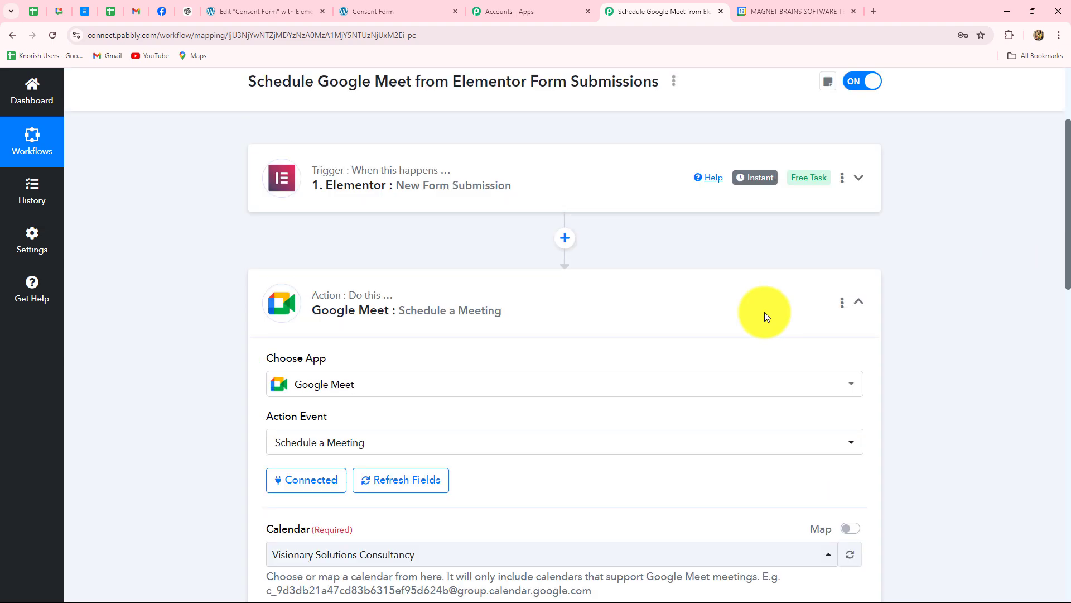
- Insert a connected Date/Time Formatter step using Format Date with Time Zone ahead of Google Meet
click(565, 275)
scroll(959, 266, down, 2)
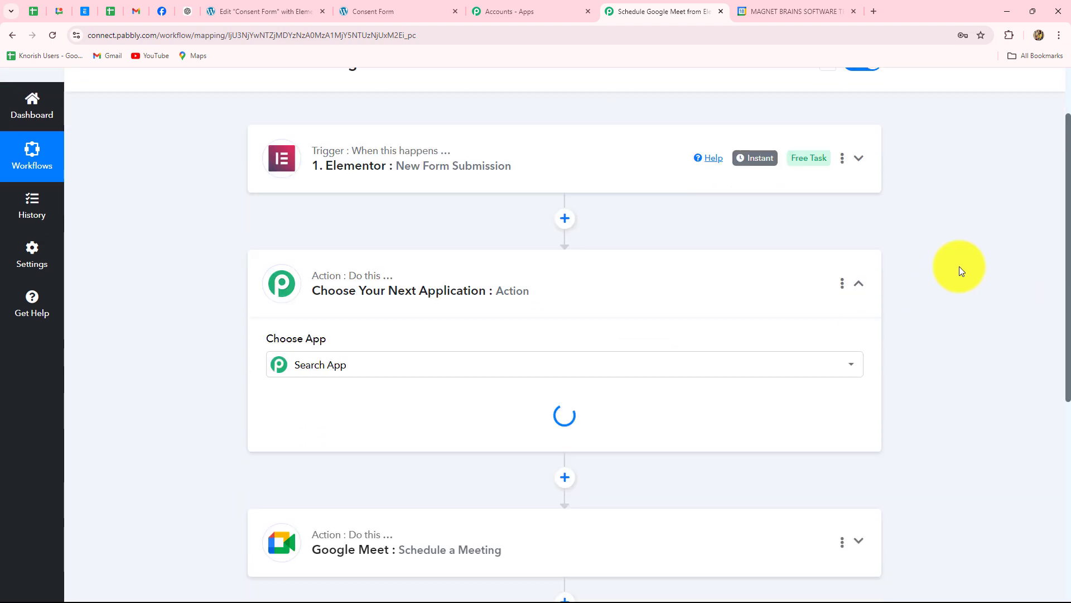
click(279, 305)
text(D)
key(Caps_Lock)
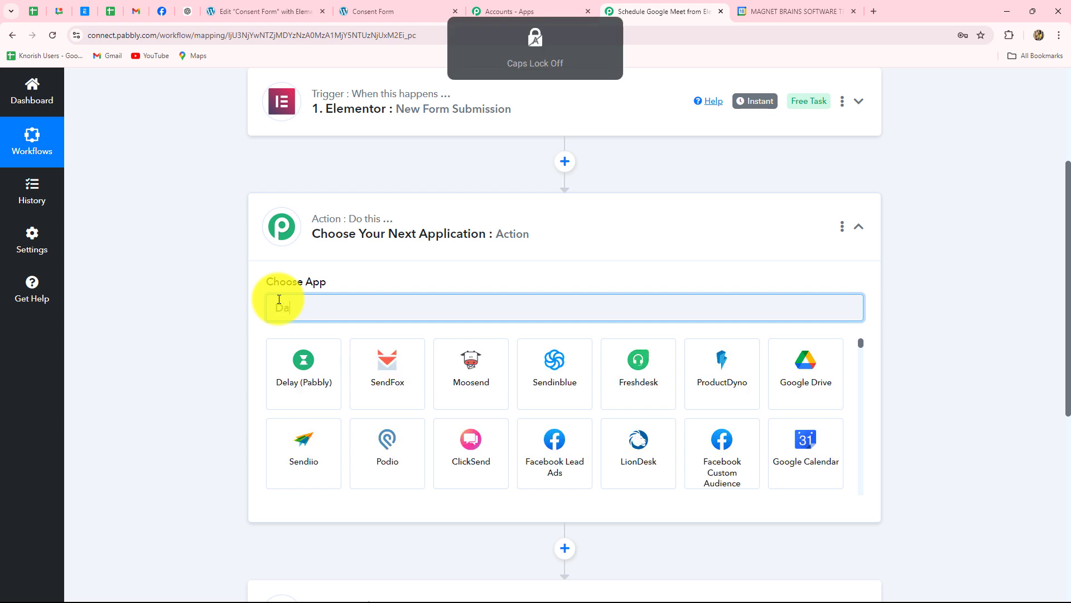
text(ate)
click(289, 370)
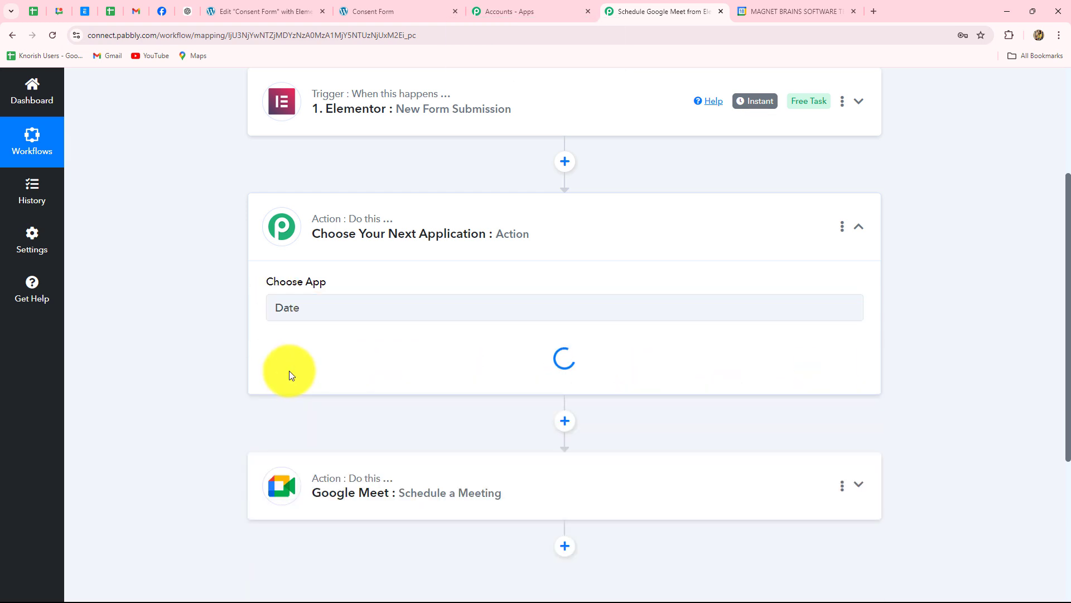
click(290, 372)
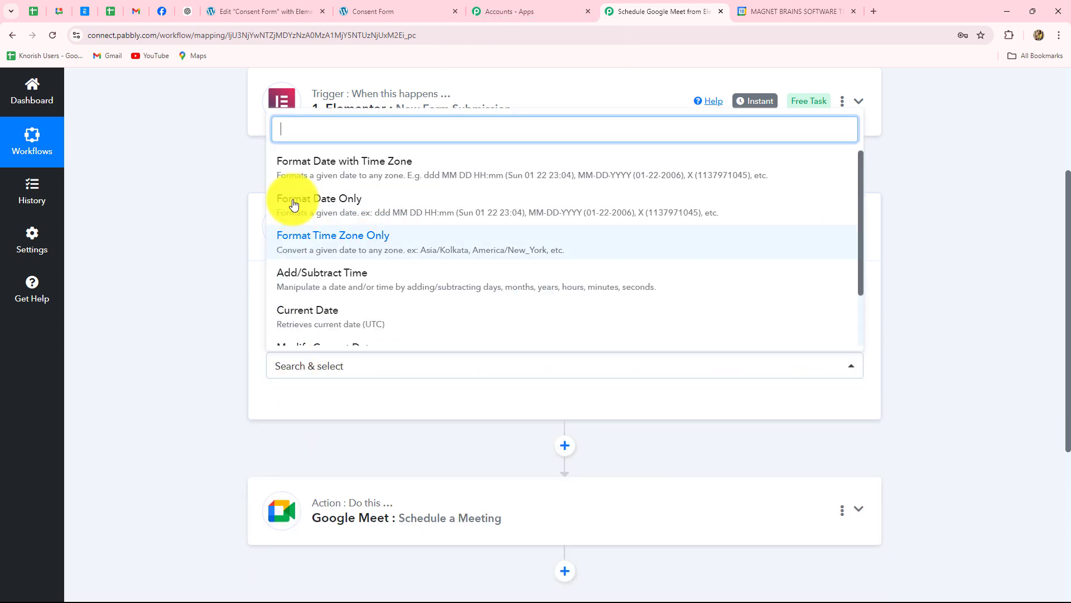
click(294, 177)
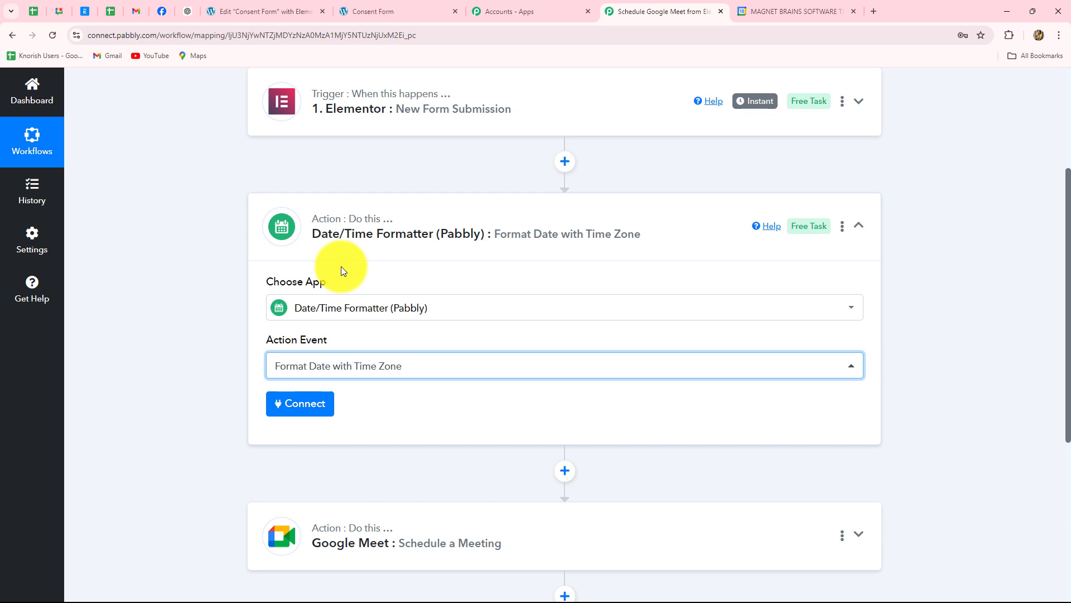
click(328, 411)
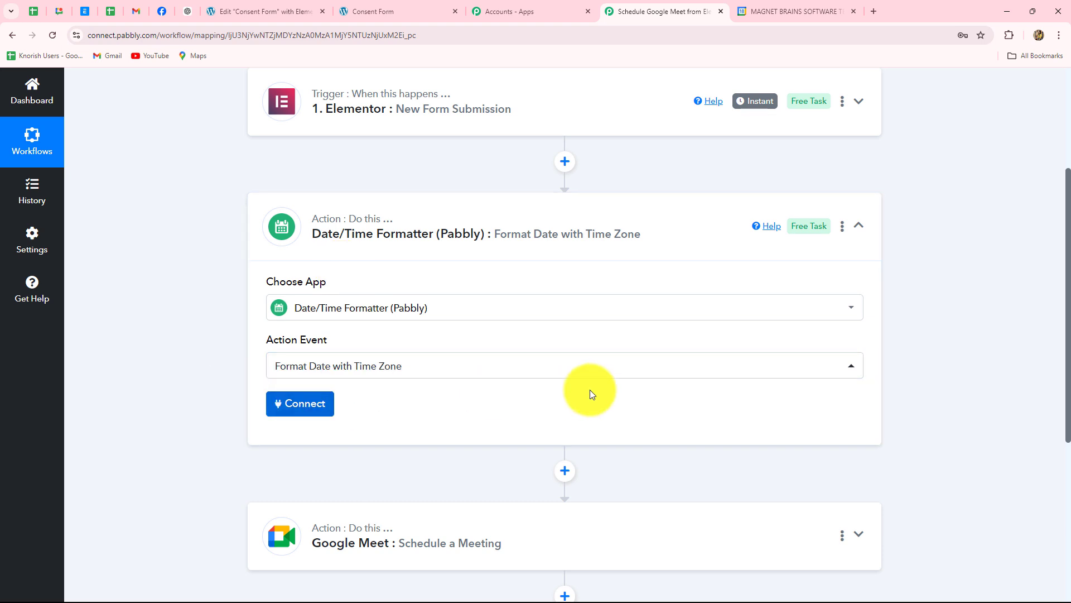
scroll(581, 351, down, 5)
- Map the submitted Date followed by Preferred Time into the formatter's Date field
click(319, 196)
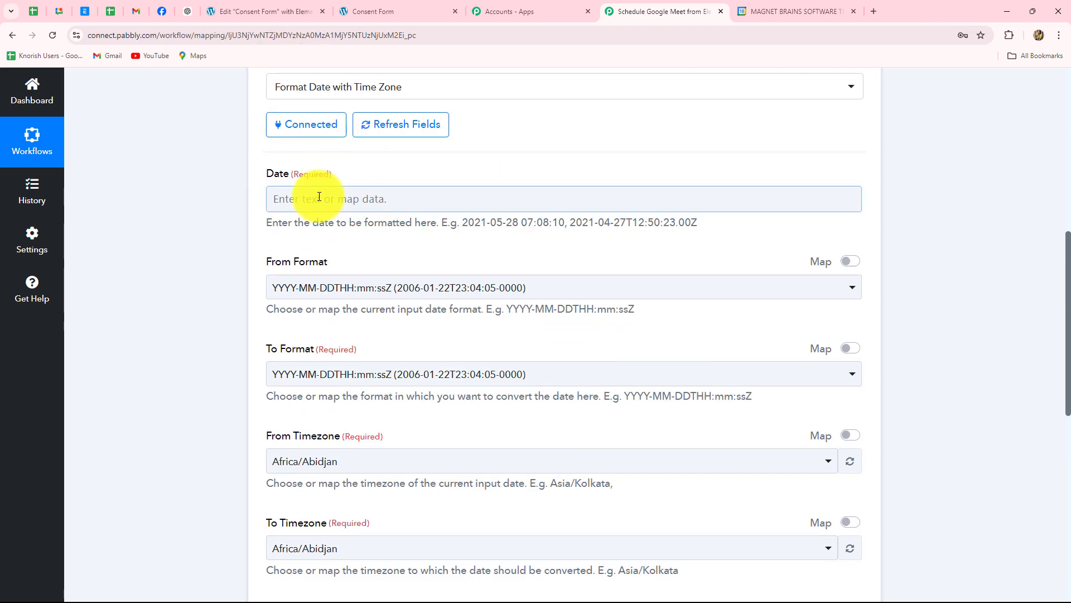
click(291, 303)
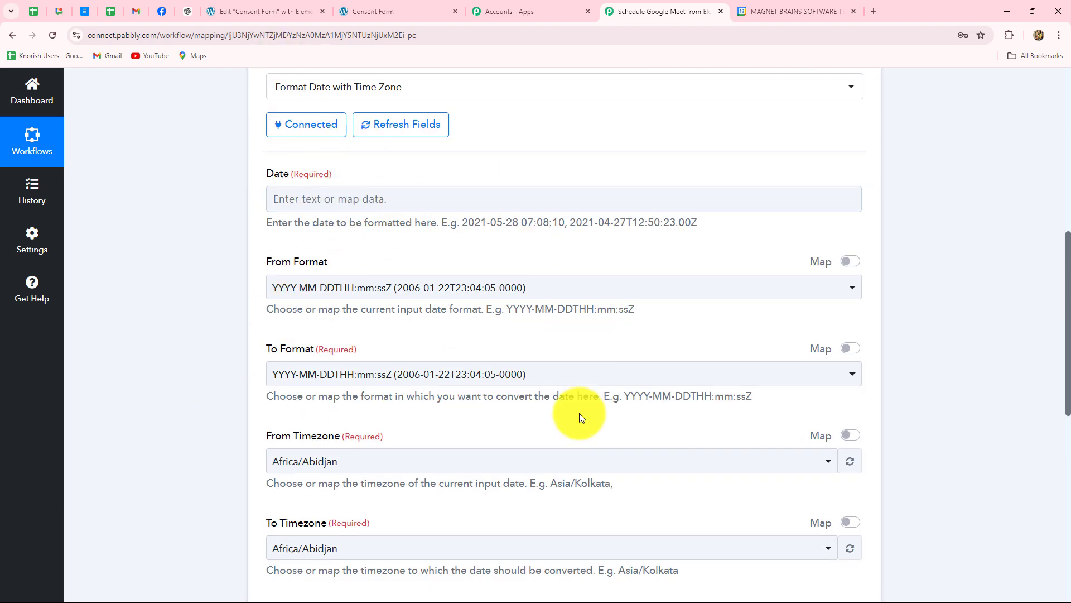
click(431, 204)
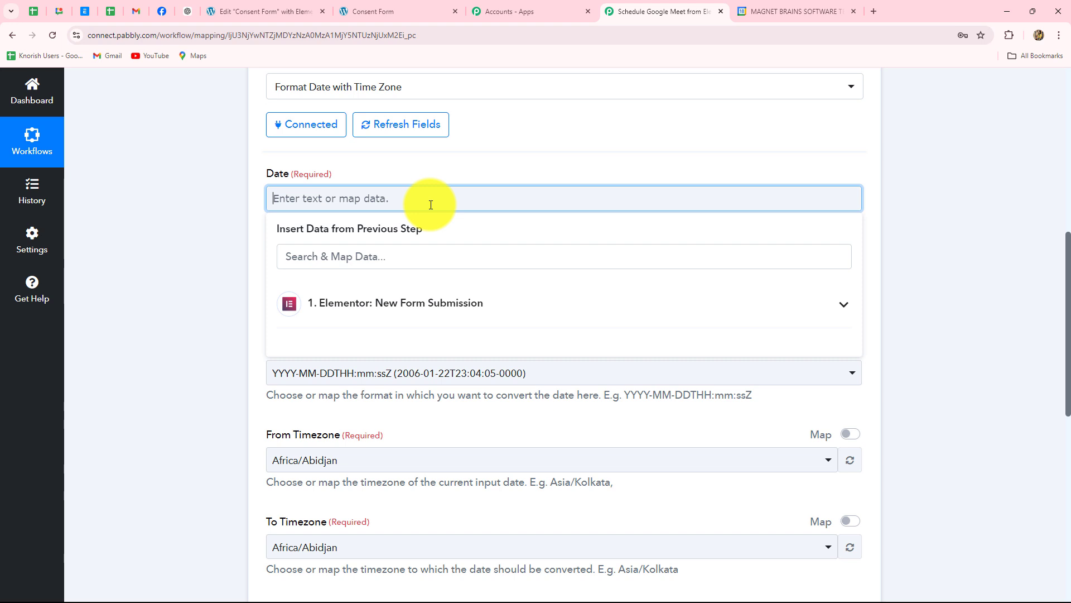
click(394, 304)
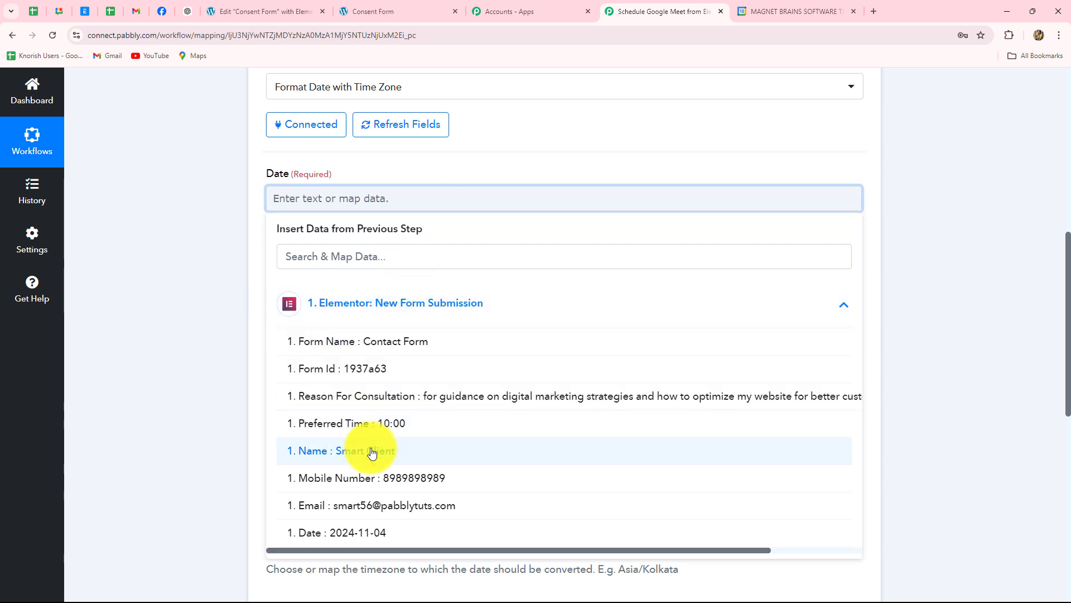
click(365, 538)
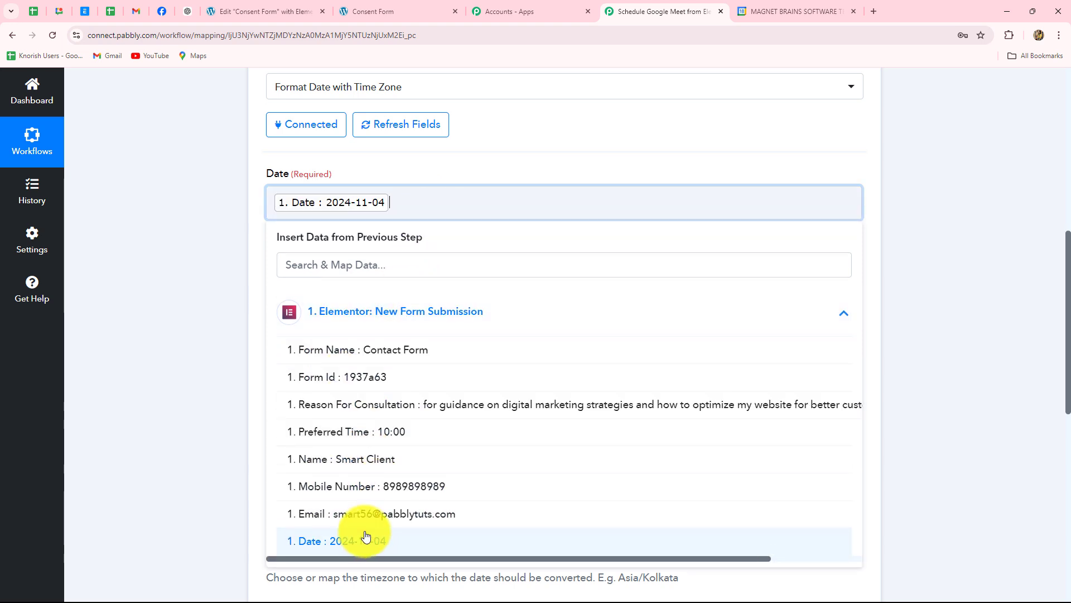
click(386, 433)
click(196, 382)
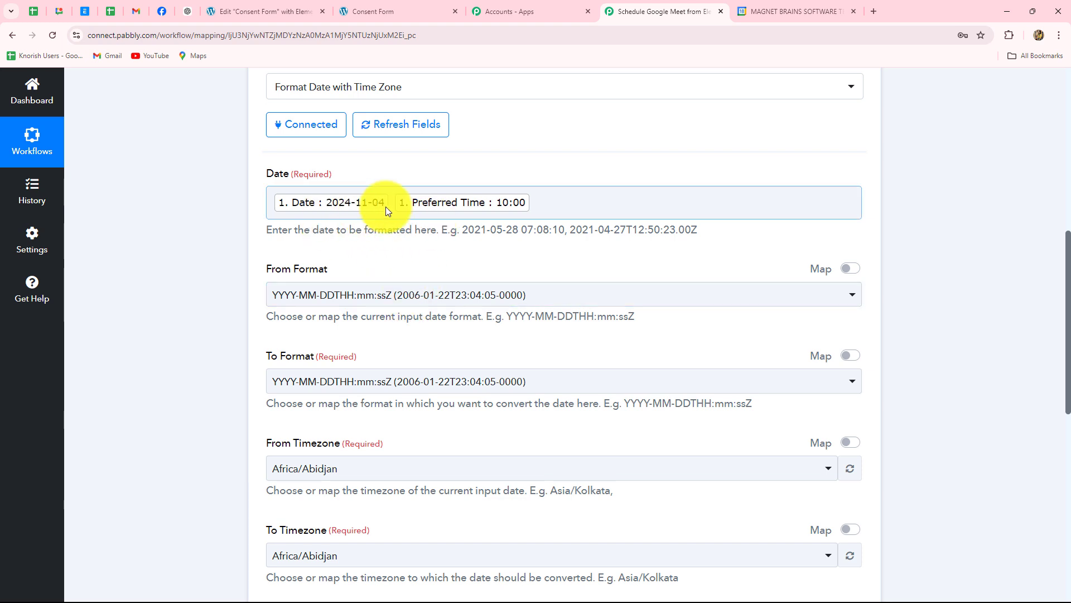
- Set From Format to YYYY-MM-DD HH:mm:ss Z and keep To Format YYYY-MM-DDTHH:mm:ssZ
click(395, 297)
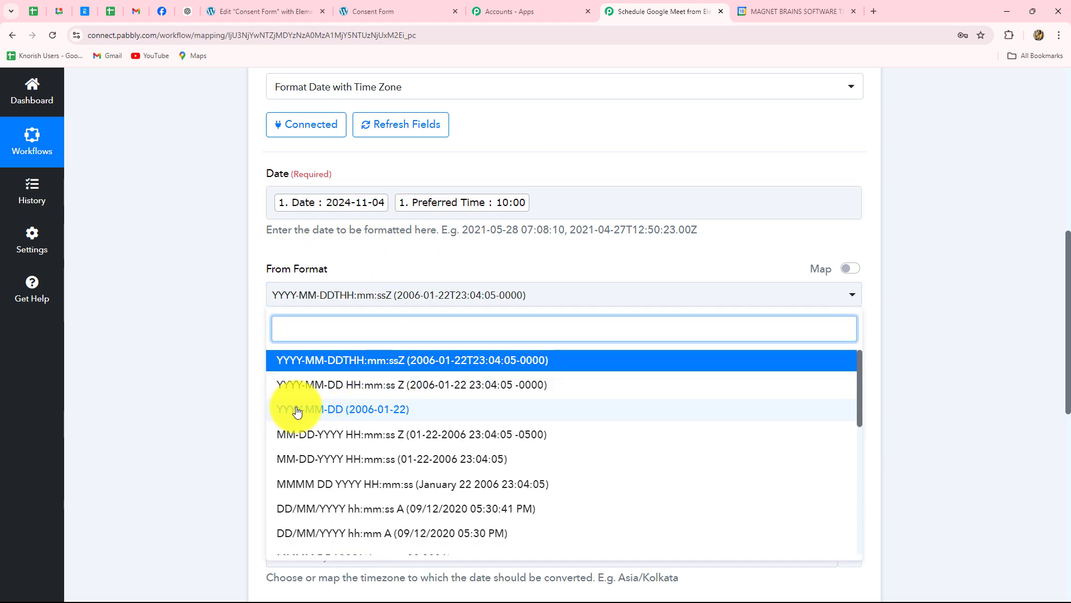
click(354, 386)
scroll(210, 368, down, 2)
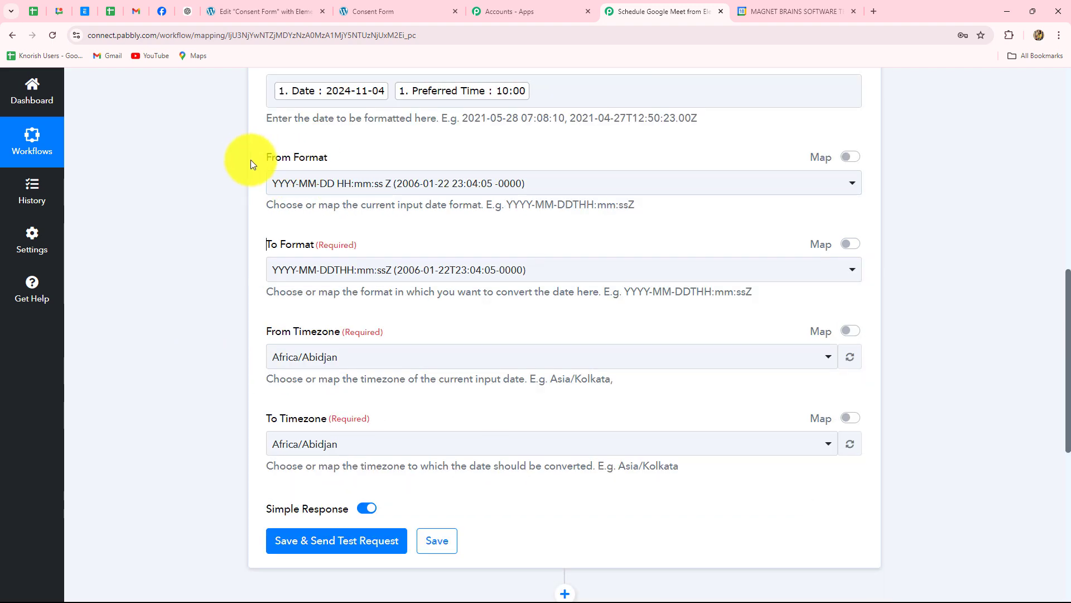
click(352, 273)
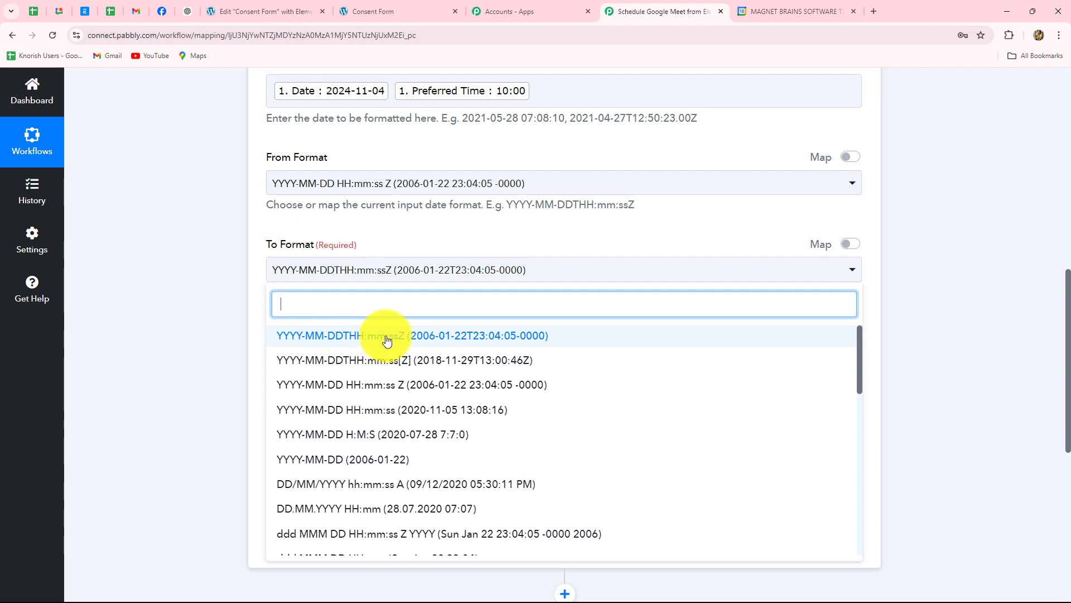
click(351, 338)
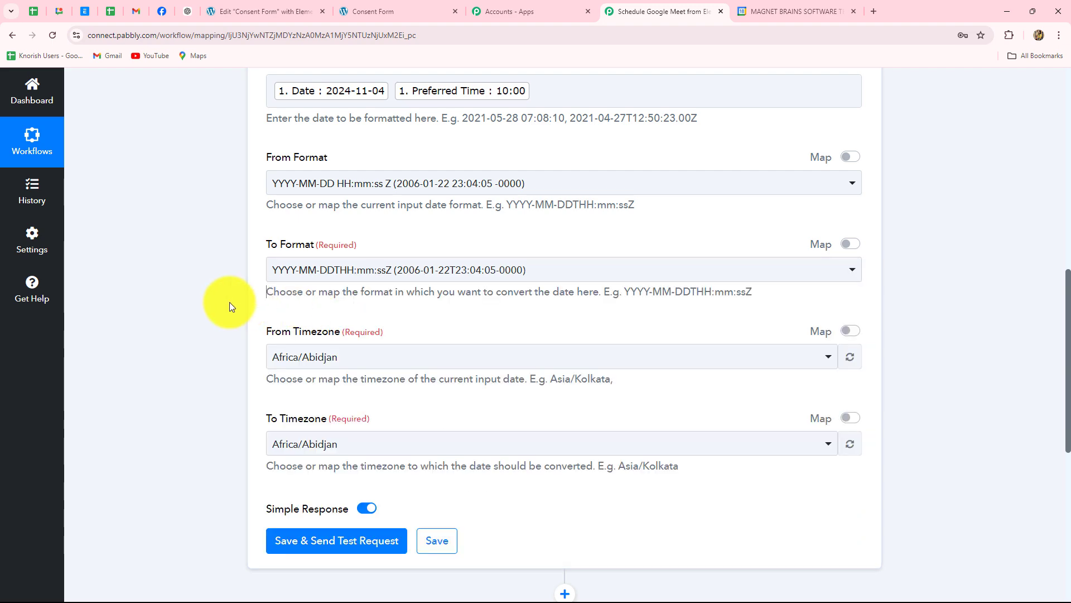
- Set From Timezone to Asia/Kolkata and To Timezone to Etc/UTC
scroll(229, 302, down, 3)
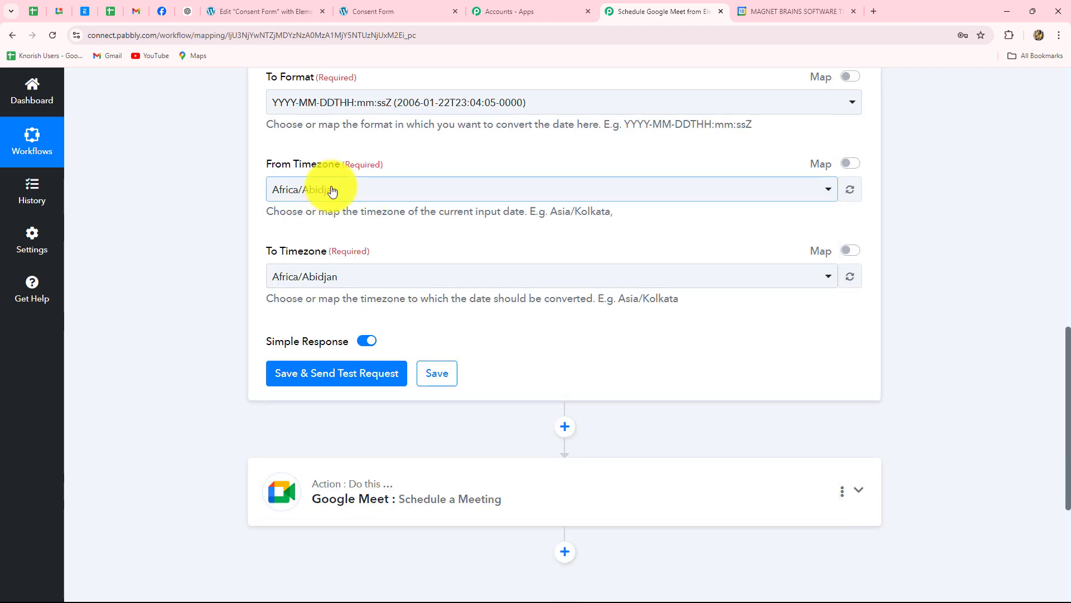
click(359, 197)
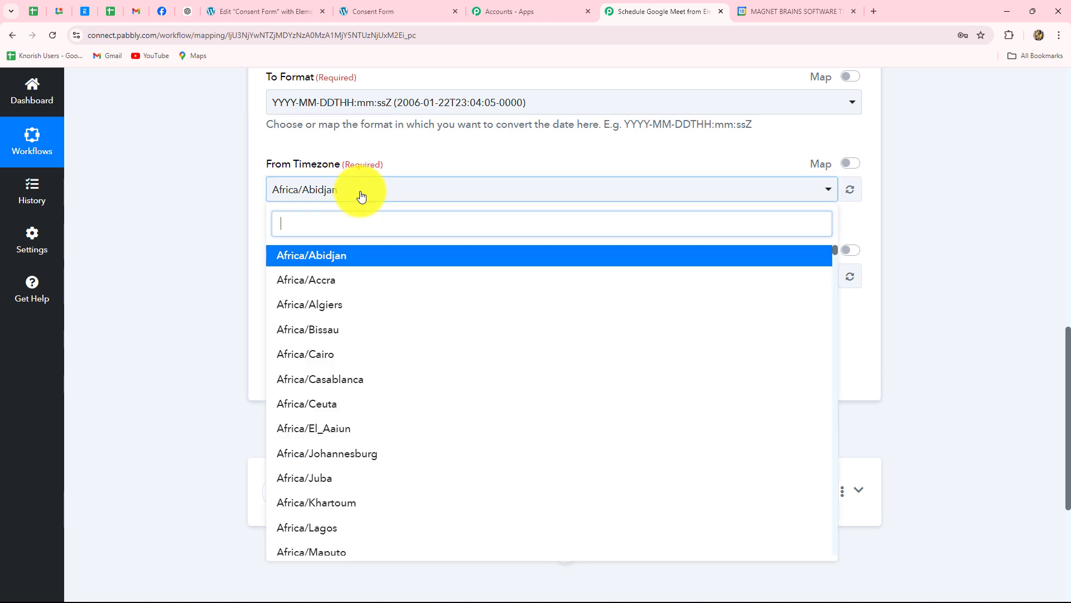
text(asia/k)
click(319, 379)
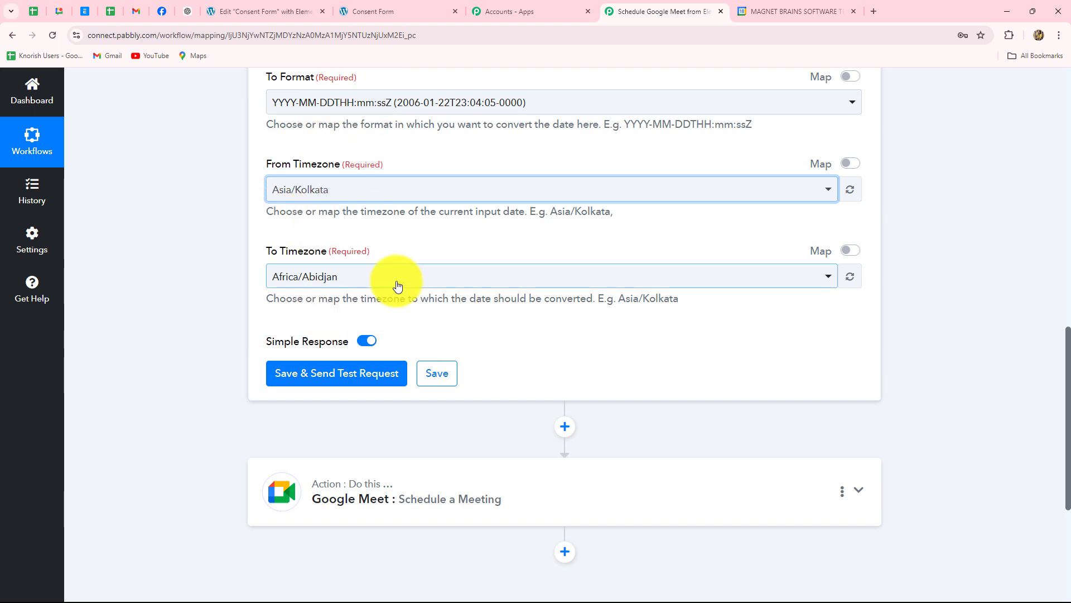
click(370, 273)
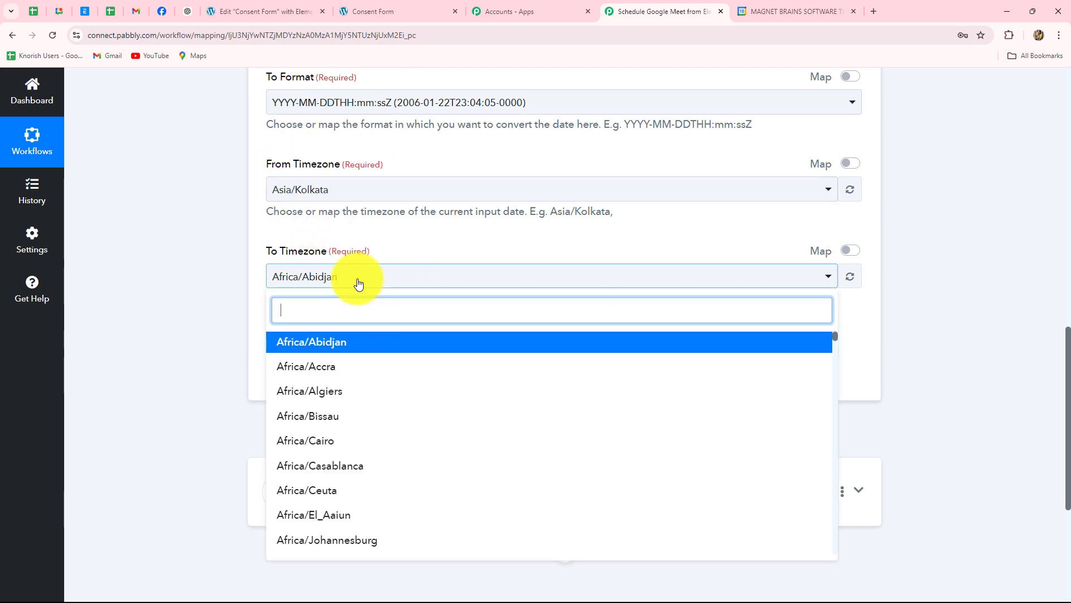
text(utc)
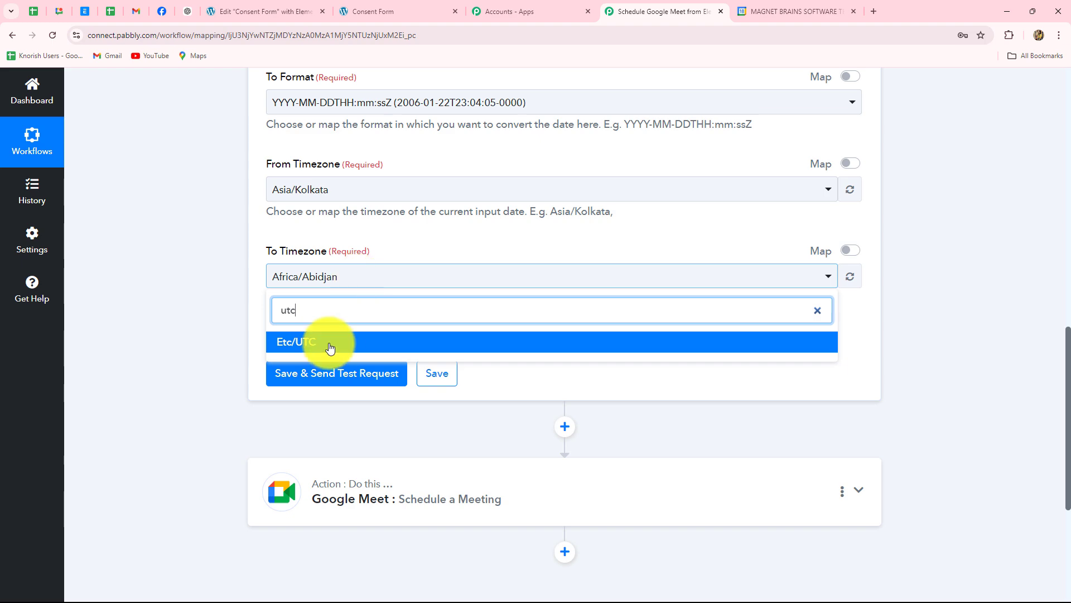
click(327, 349)
- Save and test the formatter step, returning 2024-11-04T04:30:00+00:00
scroll(201, 327, up, 3)
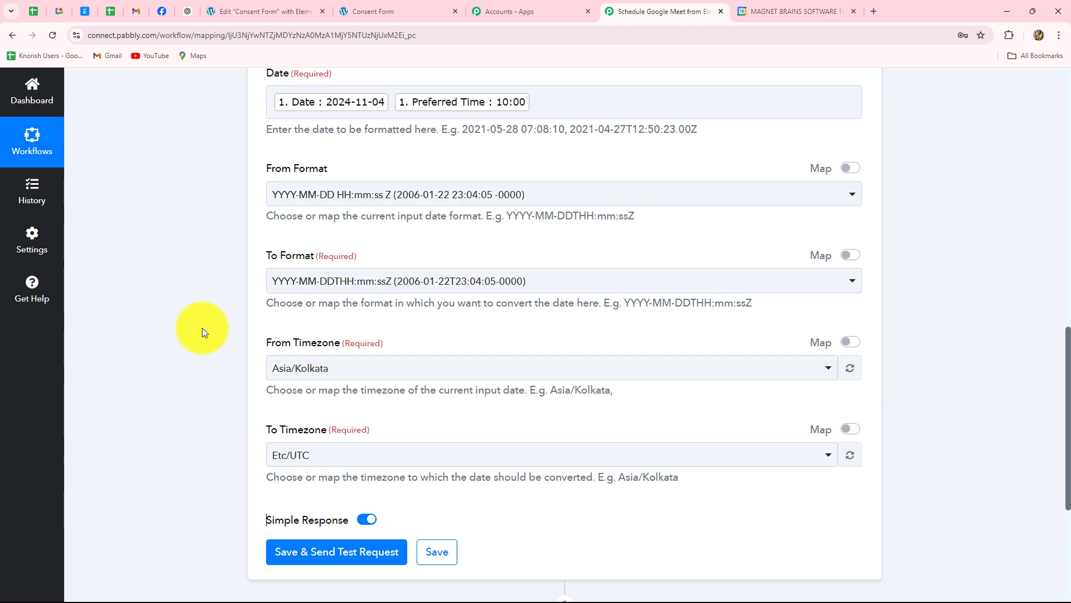
scroll(202, 327, down, 4)
click(339, 320)
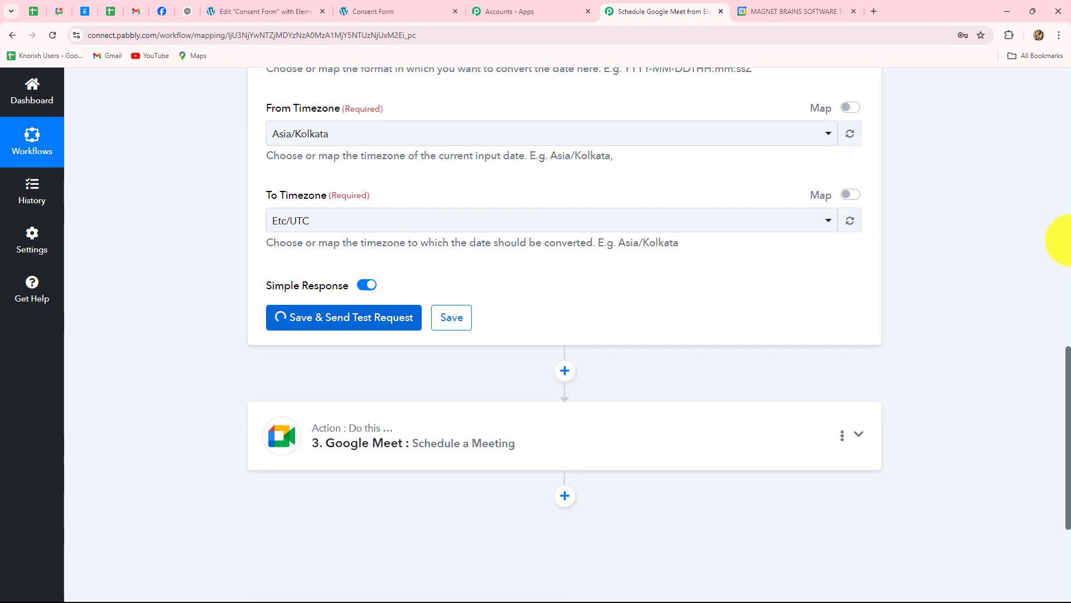
scroll(1069, 240, down, 4)
drag(701, 187, 550, 191)
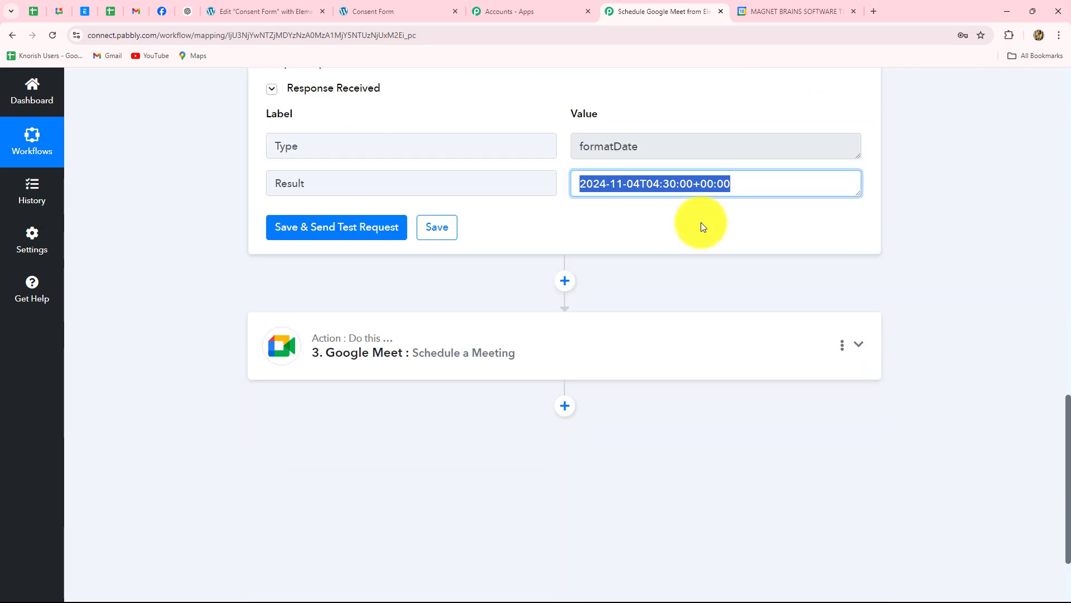
click(459, 329)
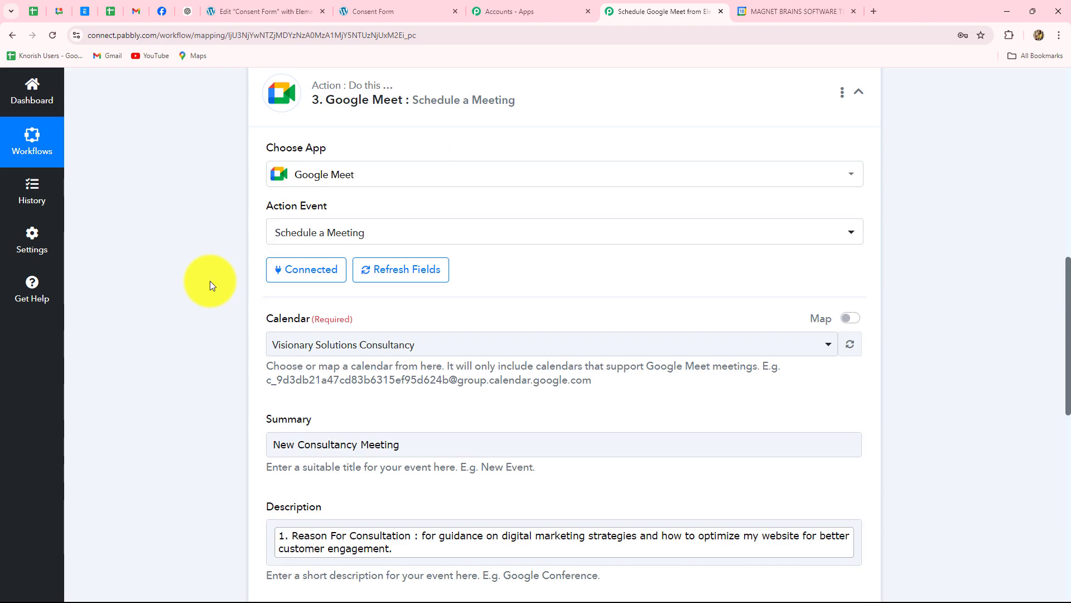
scroll(209, 280, down, 7)
- Map the formatter's Result, 2024-11-04T04:30:00+00:00, into the Google Meet Start field
click(305, 220)
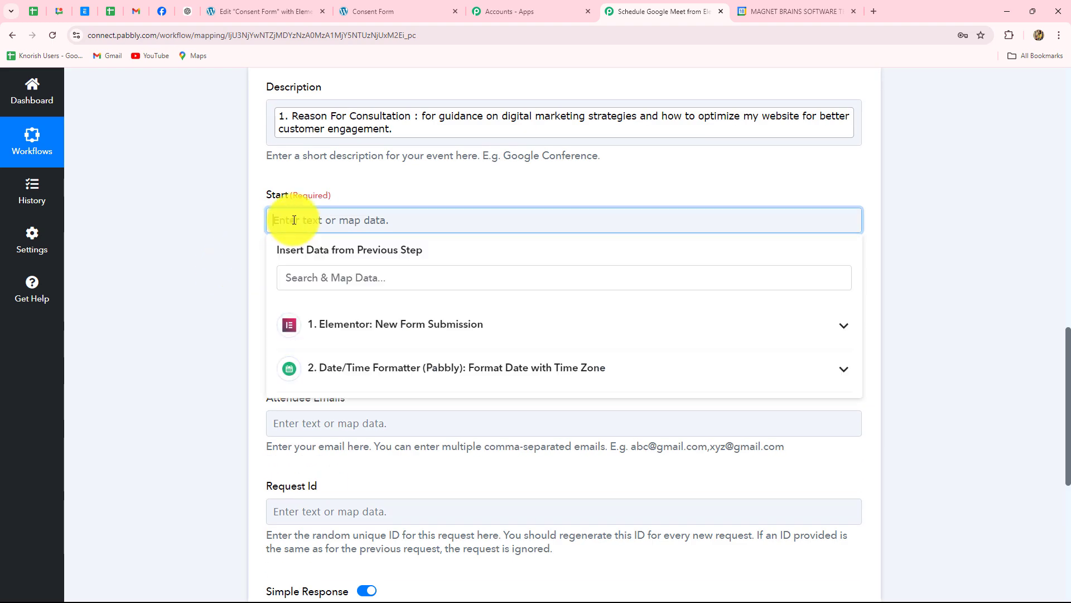
click(351, 375)
click(368, 433)
scroll(427, 175, down, 3)
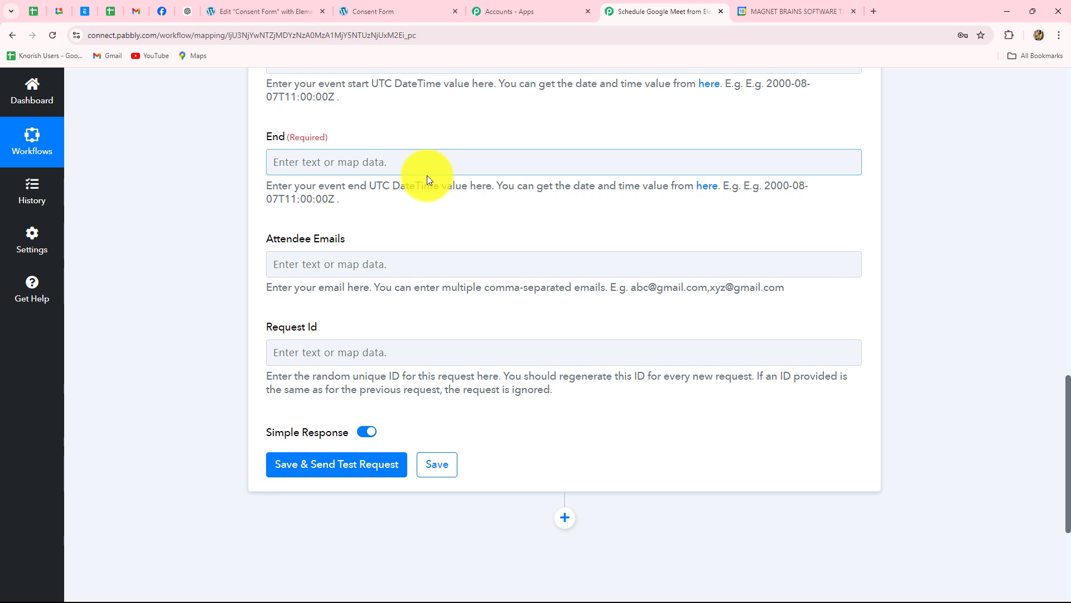
scroll(427, 175, up, 3)
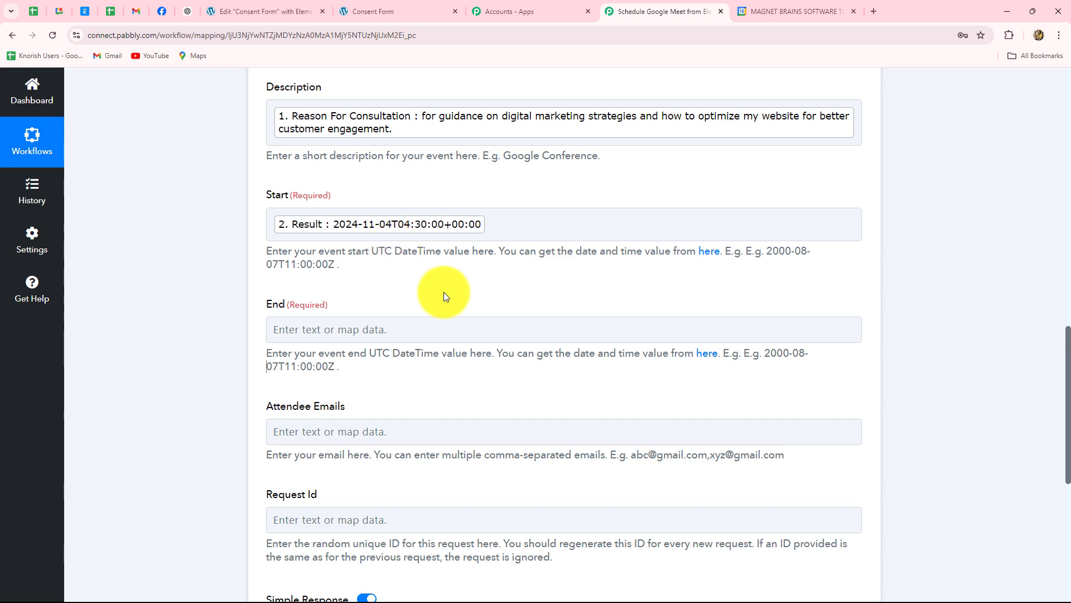
scroll(444, 292, up, 5)
scroll(444, 292, down, 5)
click(321, 232)
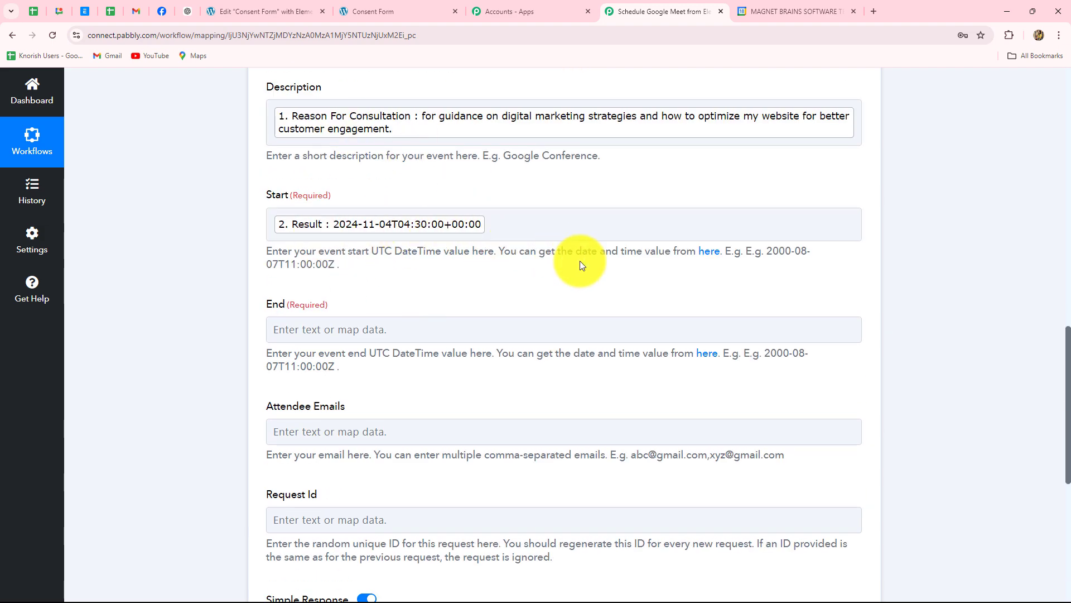
scroll(580, 260, up, 15)
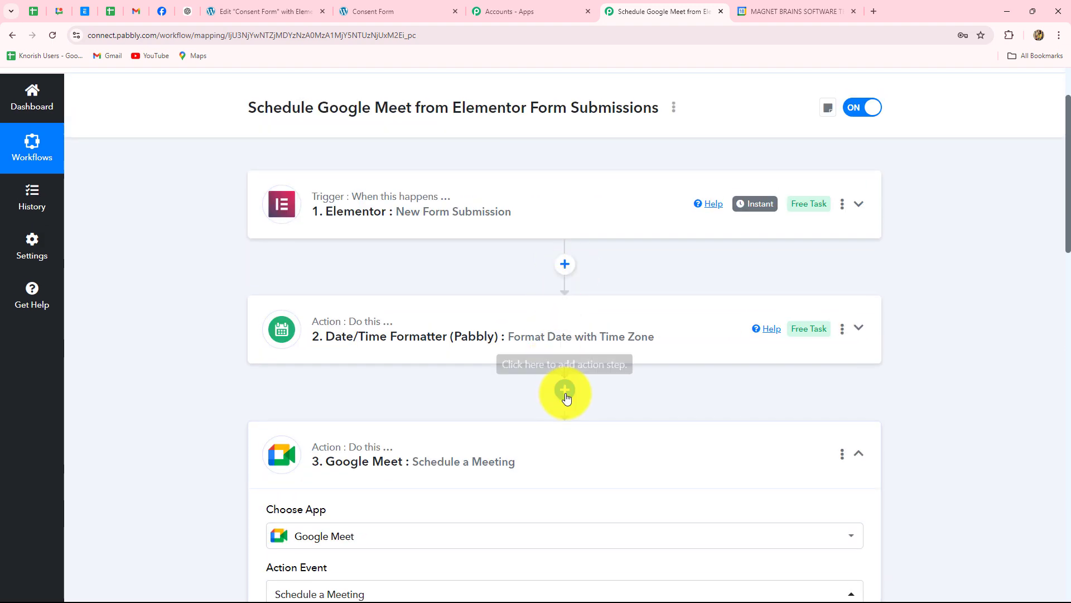
- Insert a connected Date/Time Formatter Add/Subtract Time step before the Google Meet step
click(565, 391)
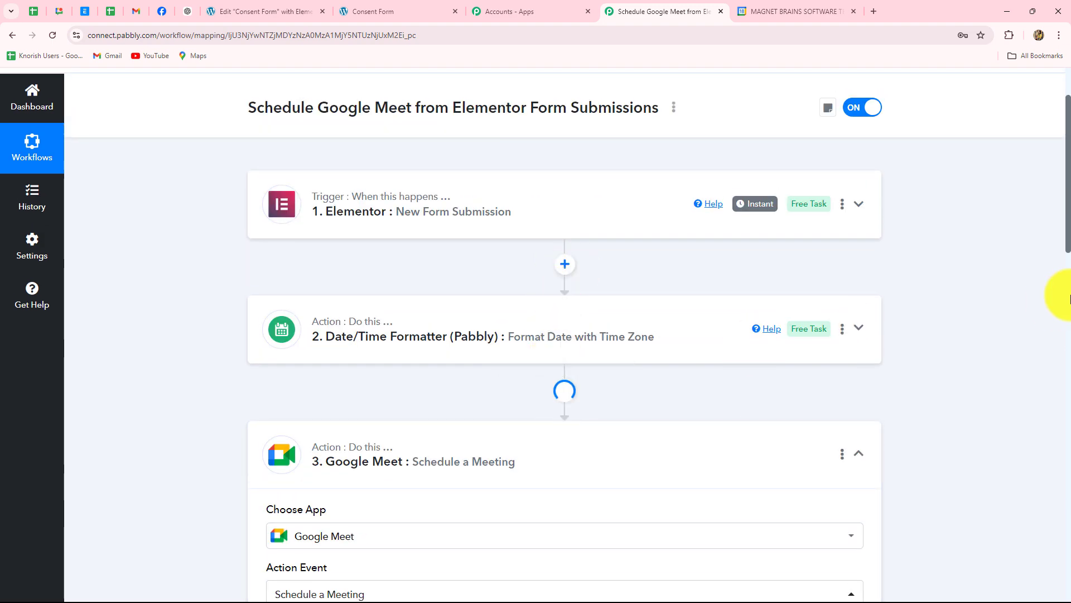
scroll(975, 270, down, 3)
click(291, 312)
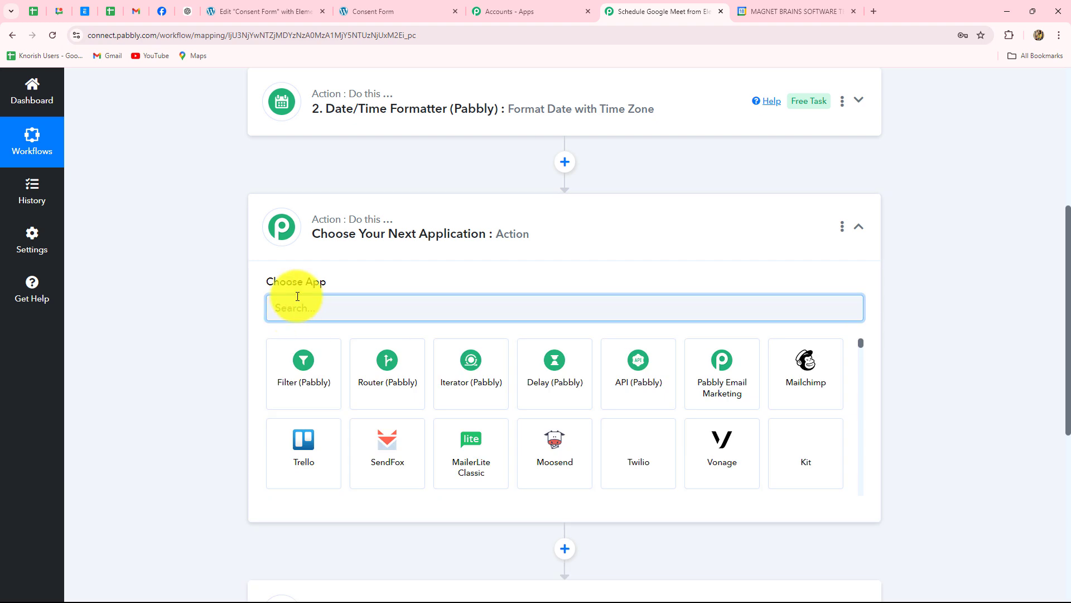
text(dat)
click(304, 365)
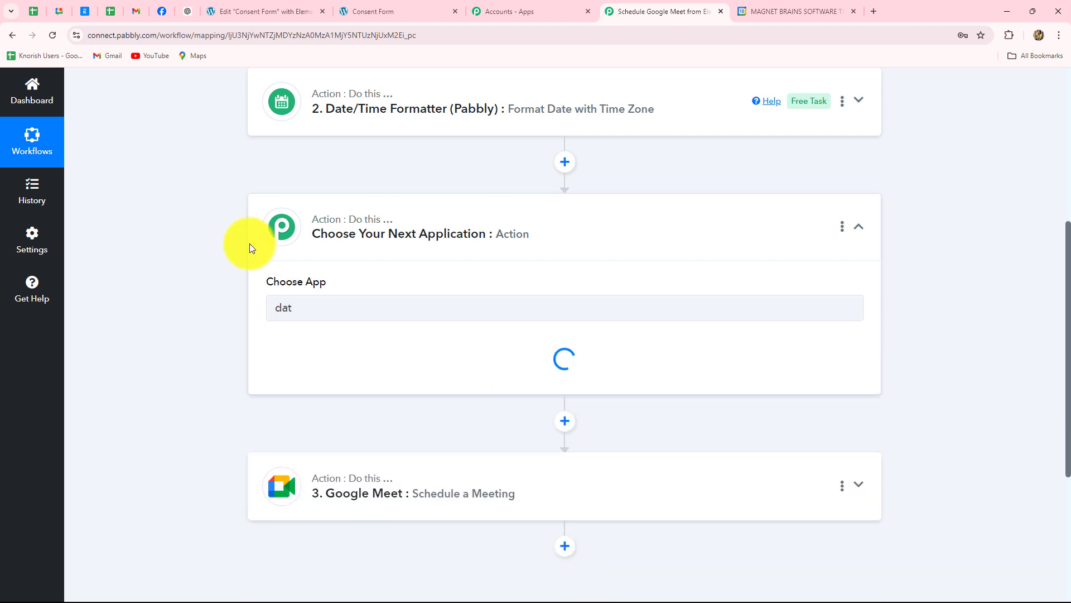
click(294, 361)
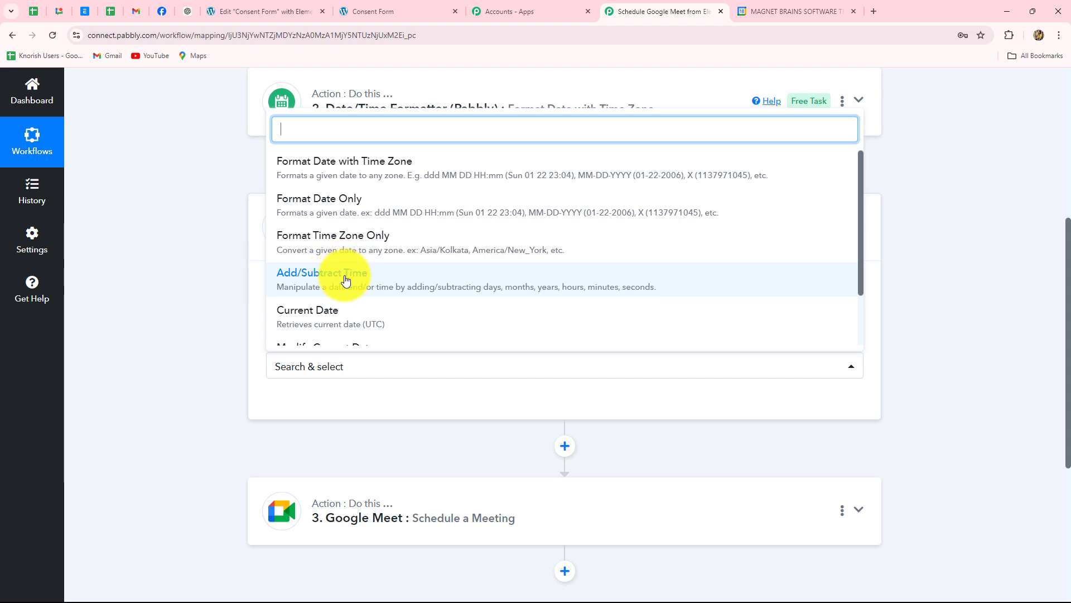
click(338, 272)
click(318, 406)
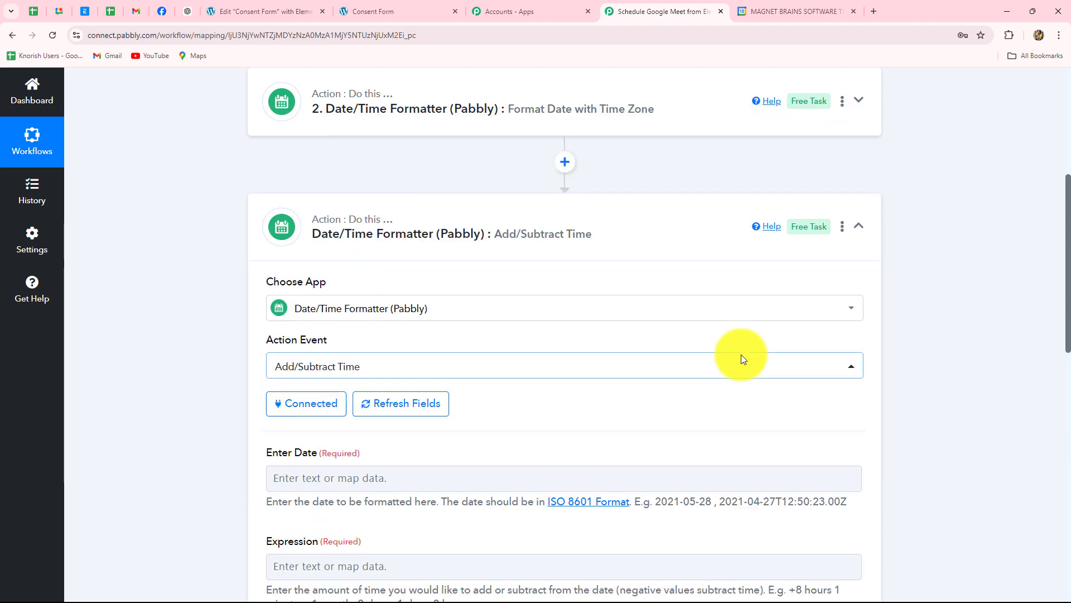
scroll(375, 243, down, 5)
- Adjust the first formatter's UTC Result by the expression '+1 hour'
click(355, 201)
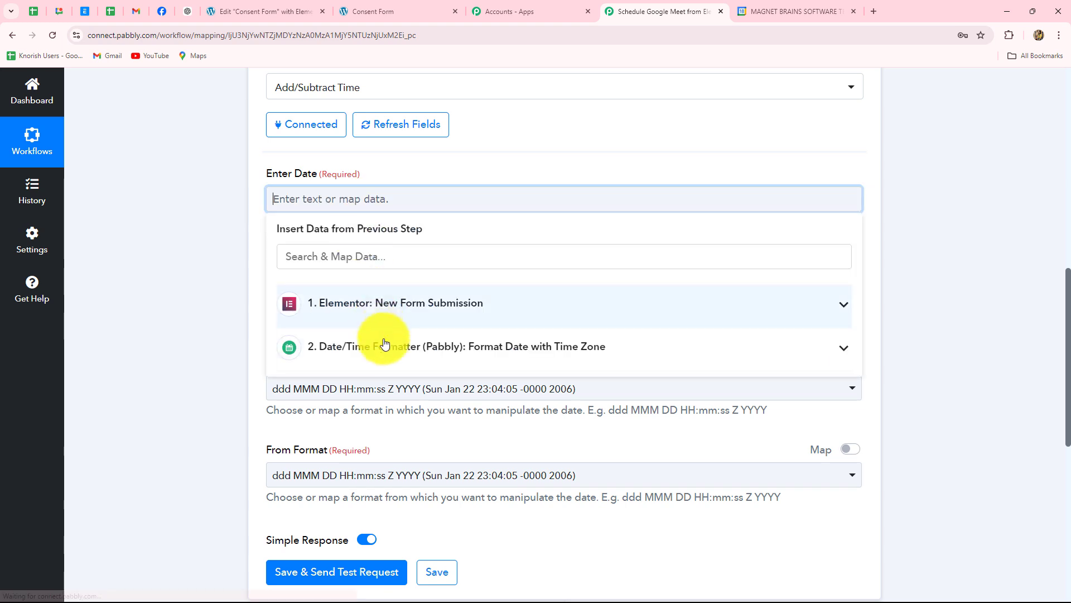
click(478, 348)
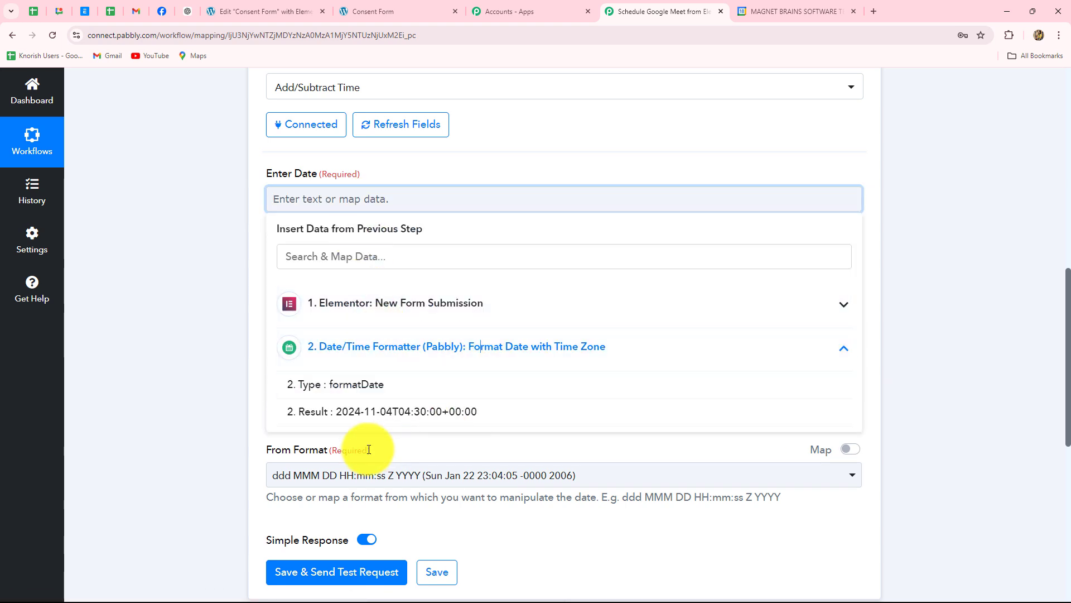
click(376, 421)
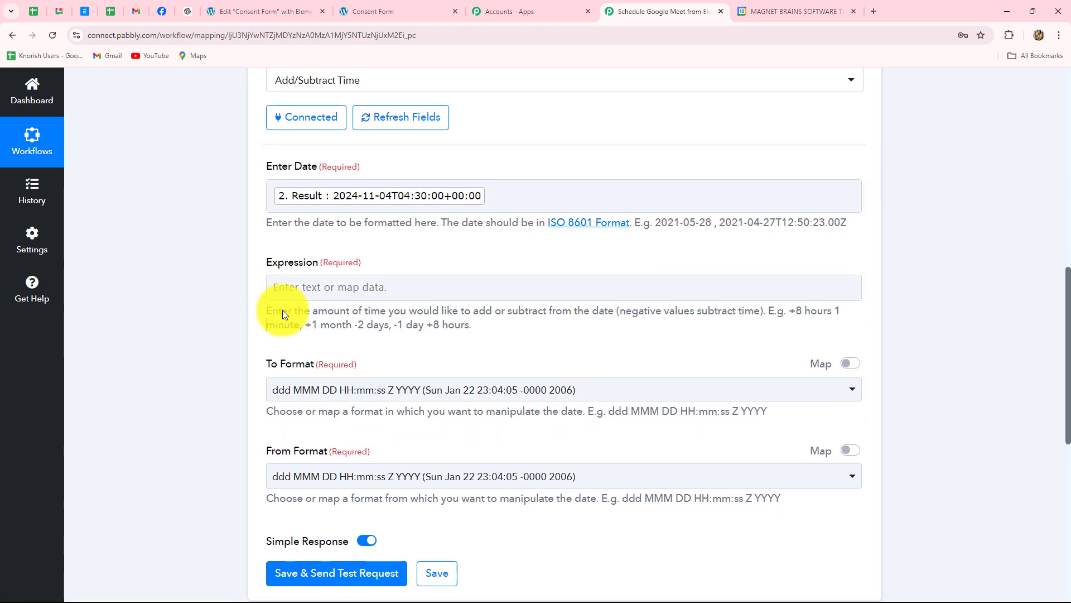
scroll(290, 268, down, 1)
click(372, 238)
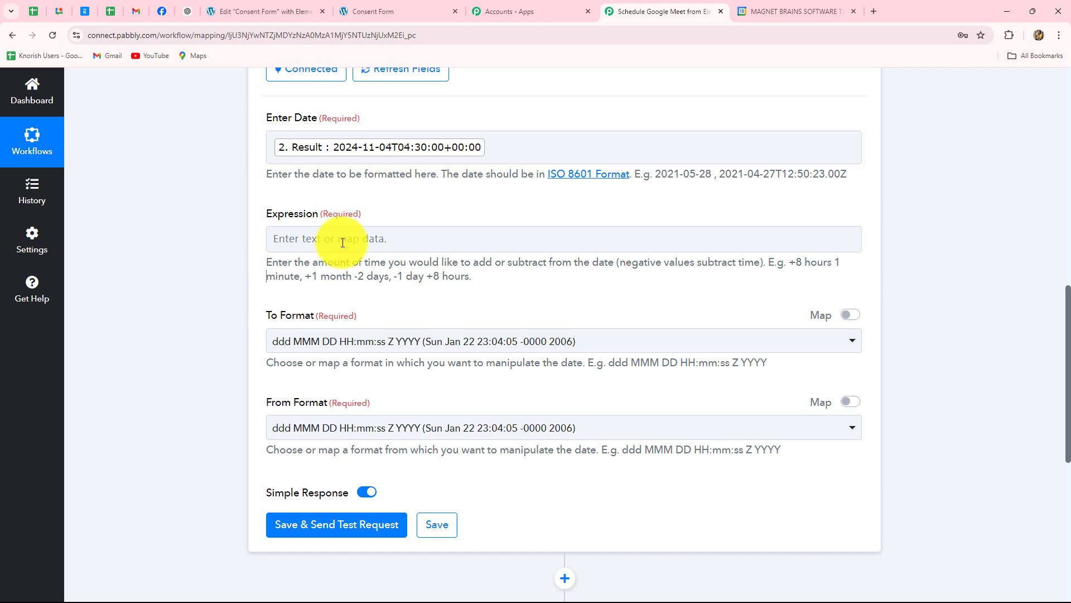
click(306, 246)
text(+)
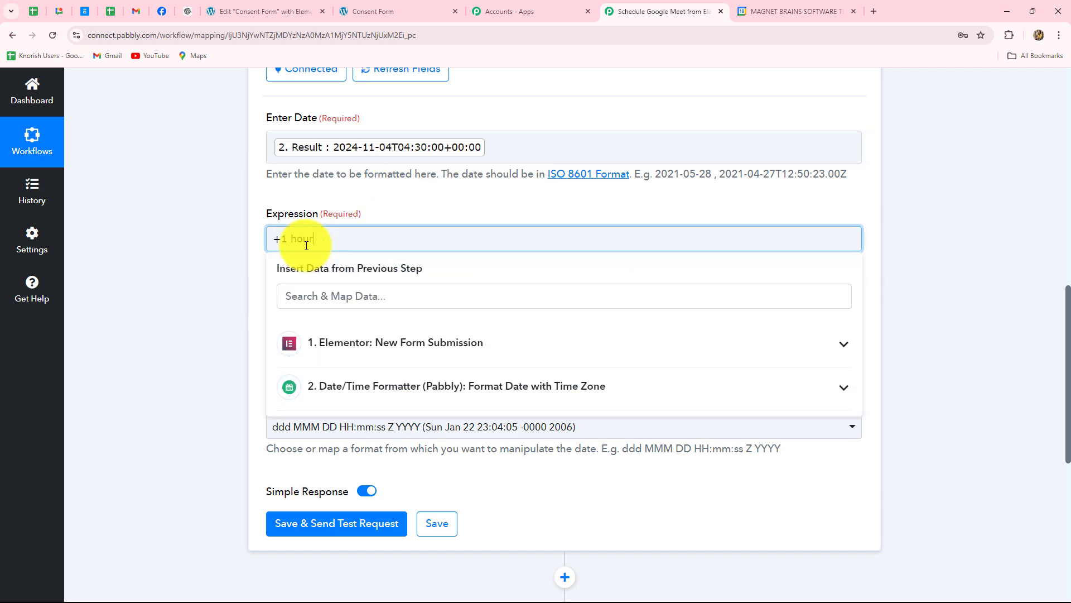
text(1 hour)
click(179, 253)
scroll(375, 156, down, 3)
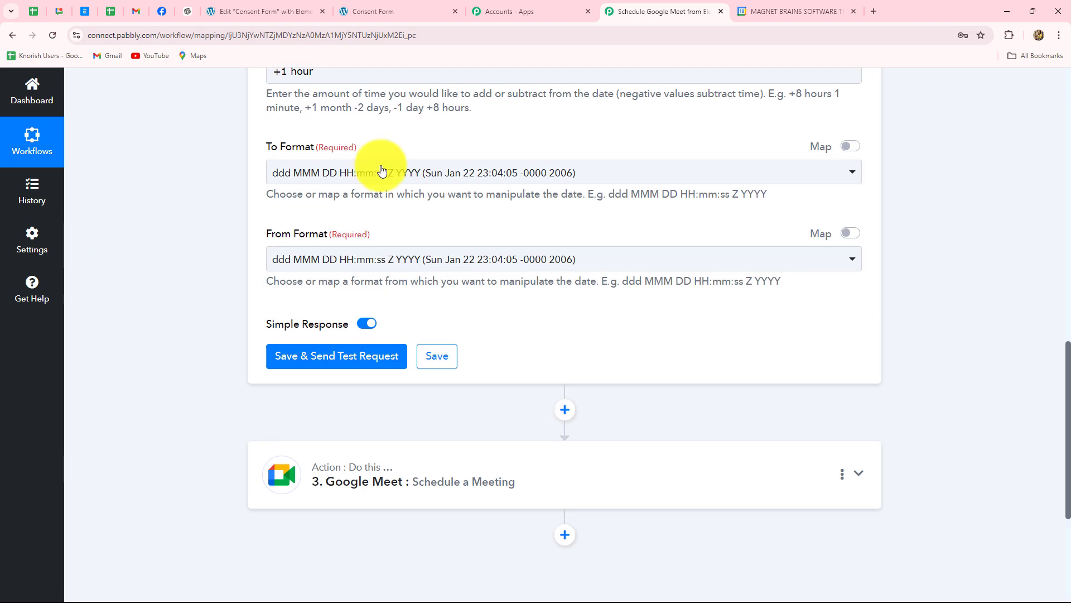
- Set both To and From formats to YYYY-MM-DDTHH:mm:ssZ, then save and test
click(388, 176)
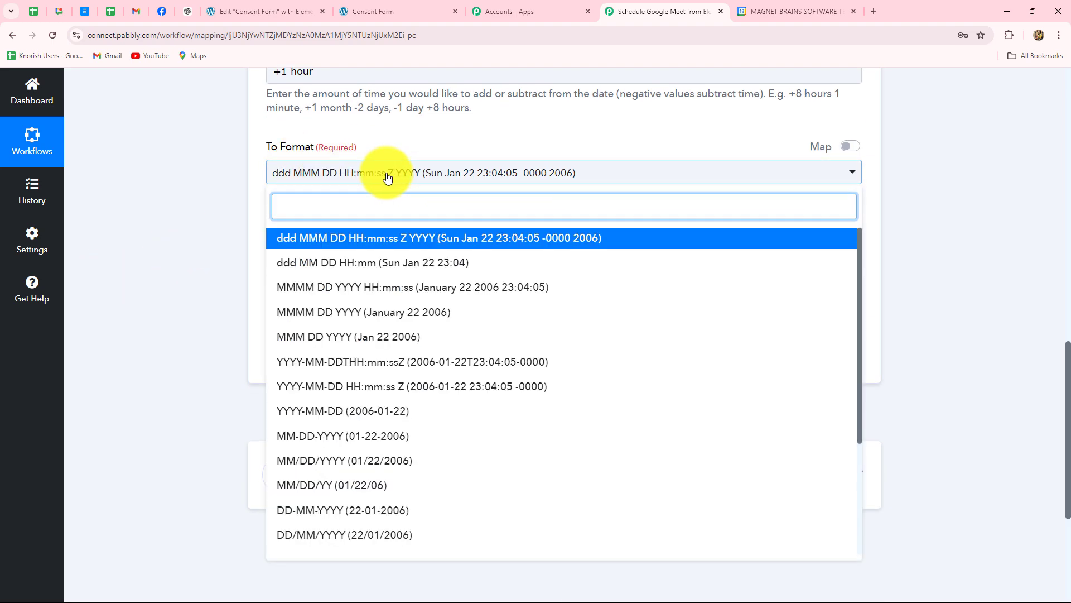
click(337, 363)
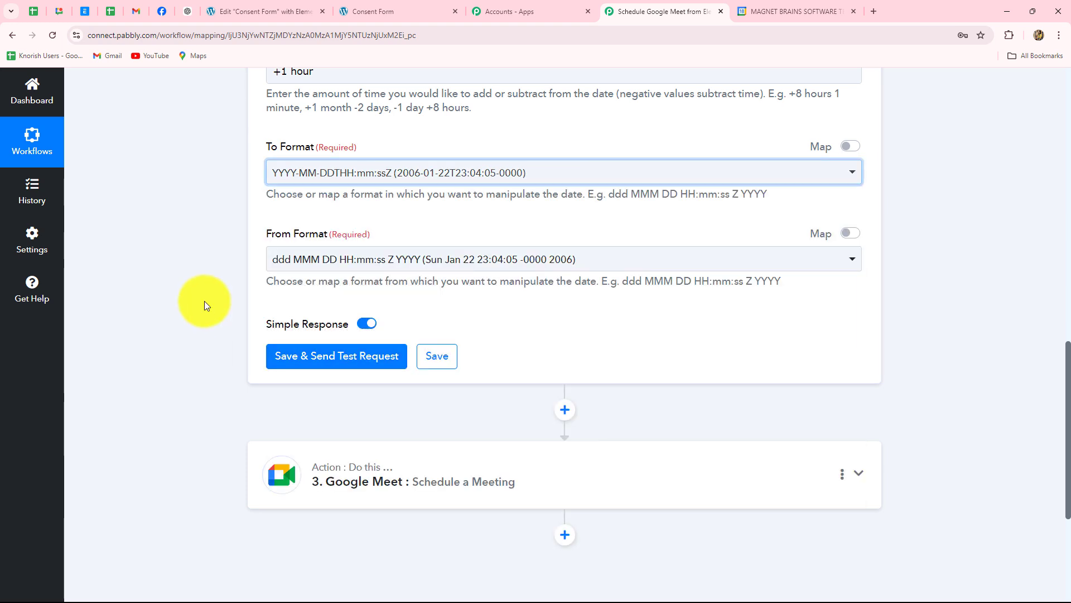
click(364, 262)
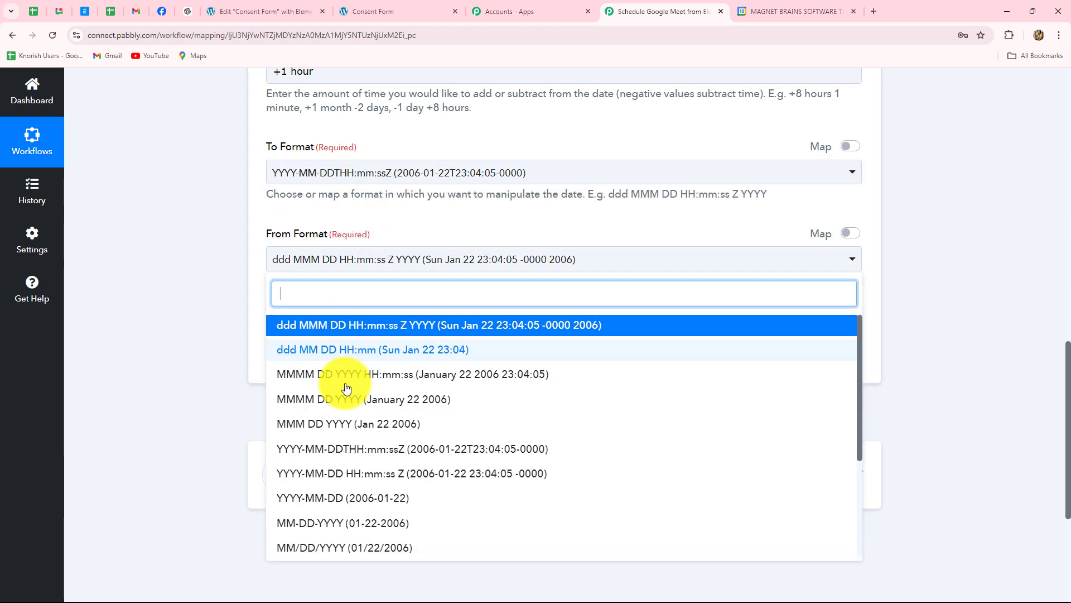
click(336, 480)
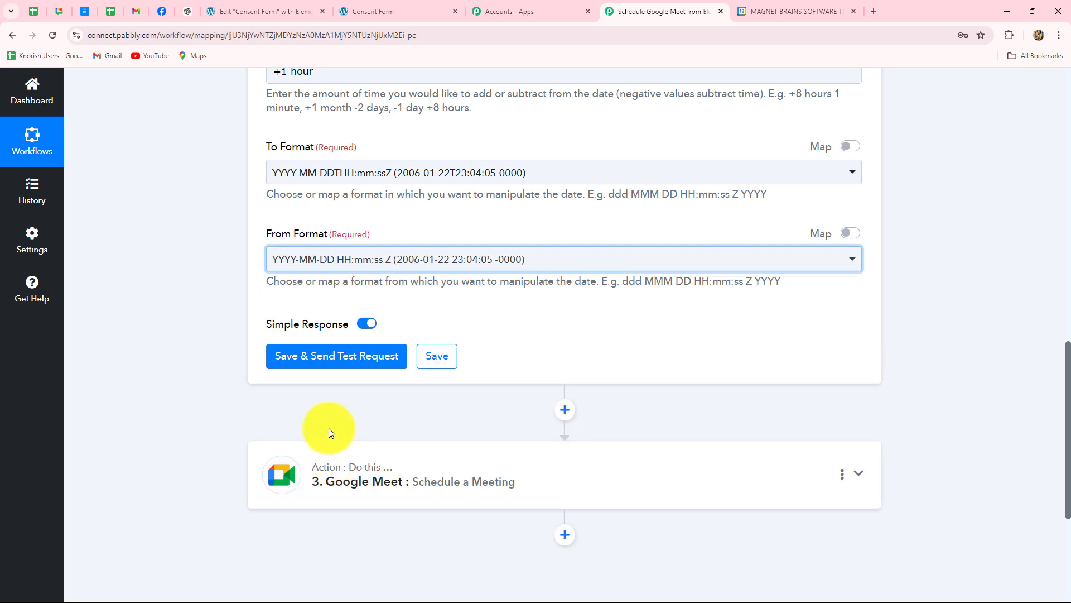
click(355, 359)
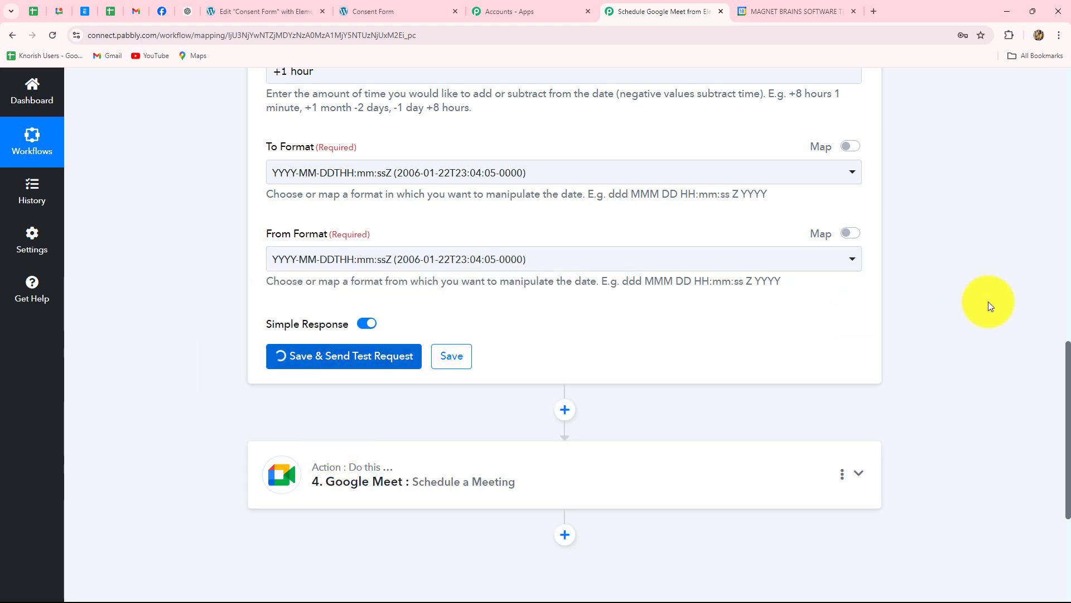
- Map step 3's Result into the Google Meet End field
scroll(989, 302, down, 5)
drag(750, 167, 514, 329)
click(514, 329)
scroll(474, 335, down, 10)
scroll(335, 350, up, 12)
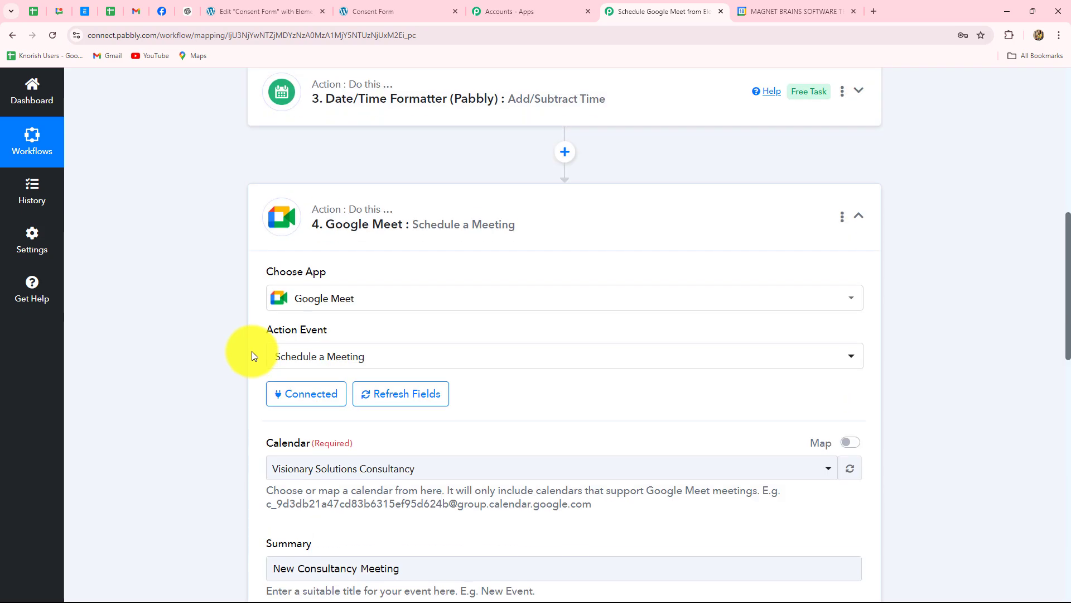
scroll(252, 350, down, 13)
scroll(299, 227, up, 2)
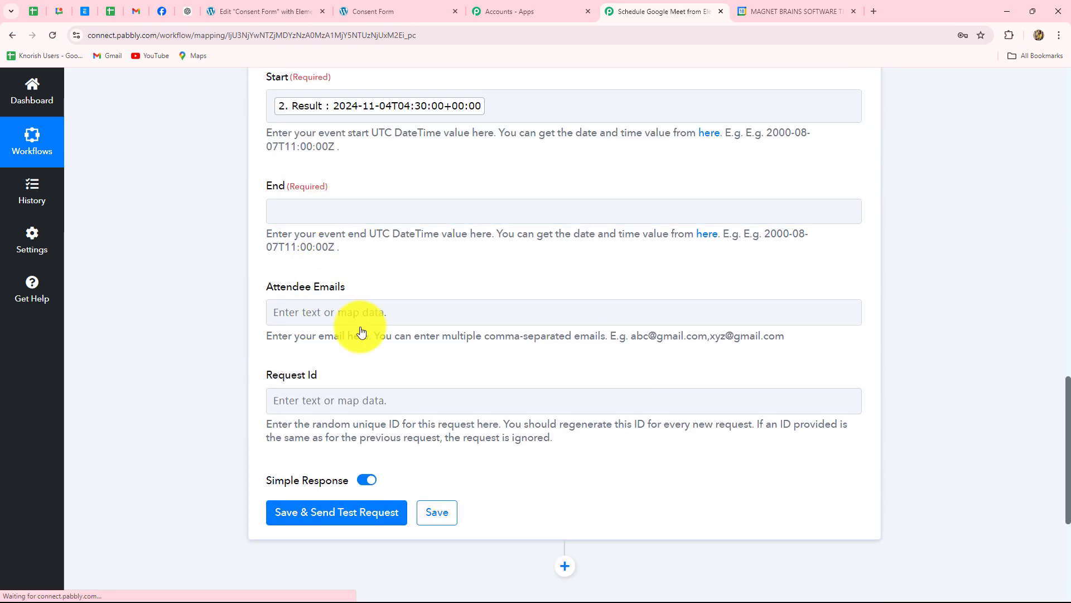
click(357, 211)
click(359, 407)
click(375, 466)
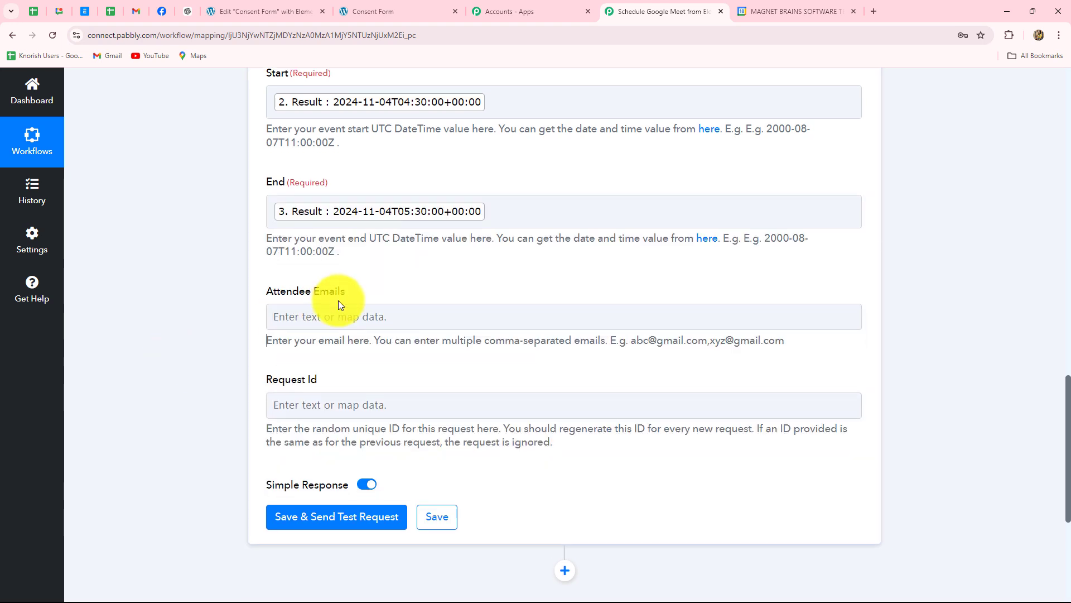
- Map the submitter's Email from the Elementor form into Attendee Emails
scroll(338, 305, down, 2)
click(346, 207)
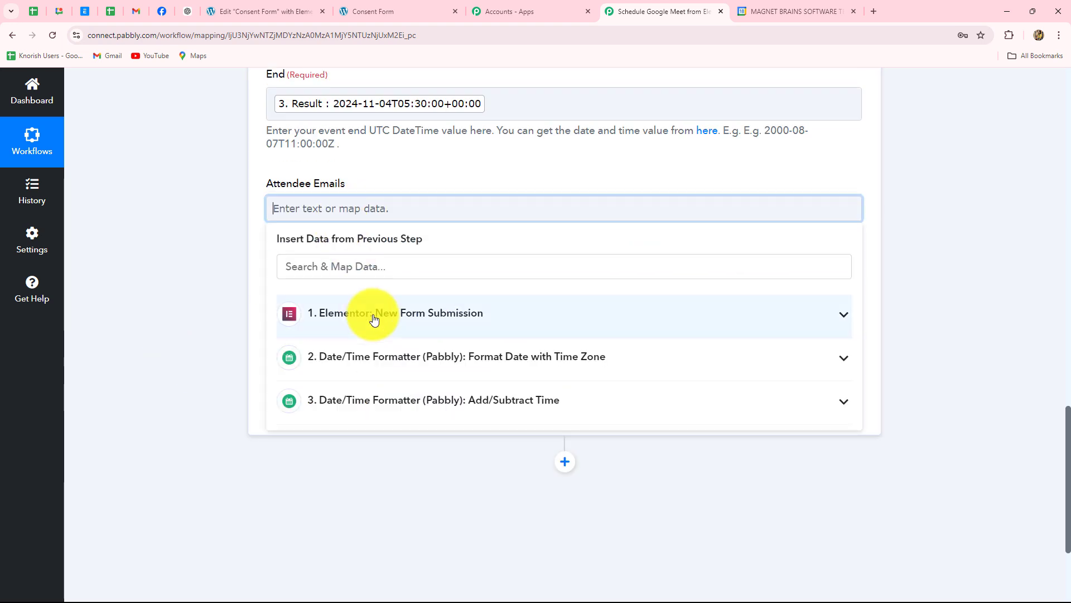
click(465, 318)
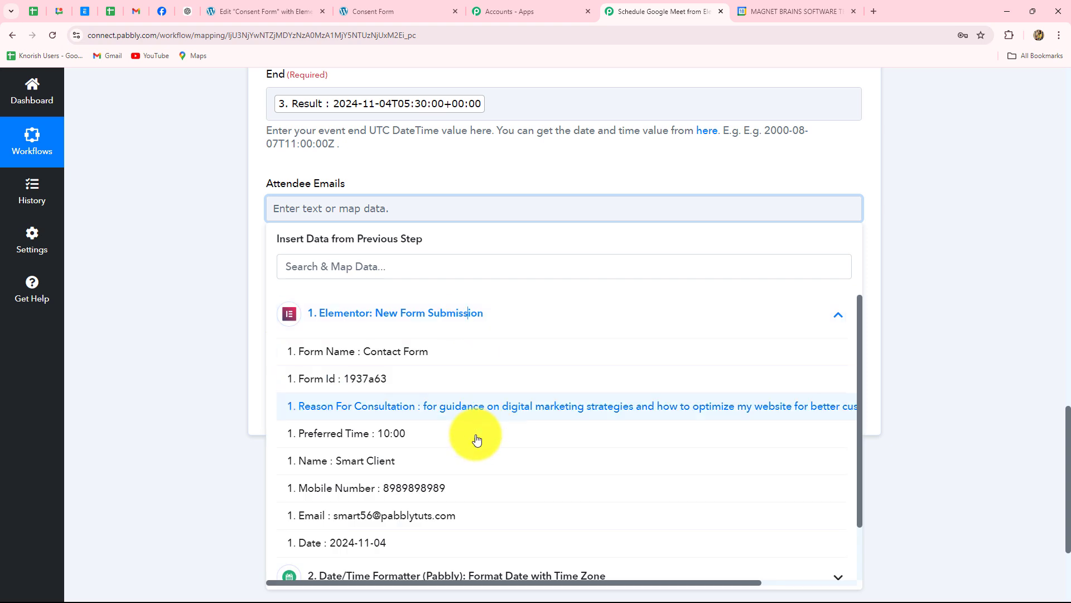
scroll(465, 452, down, 1)
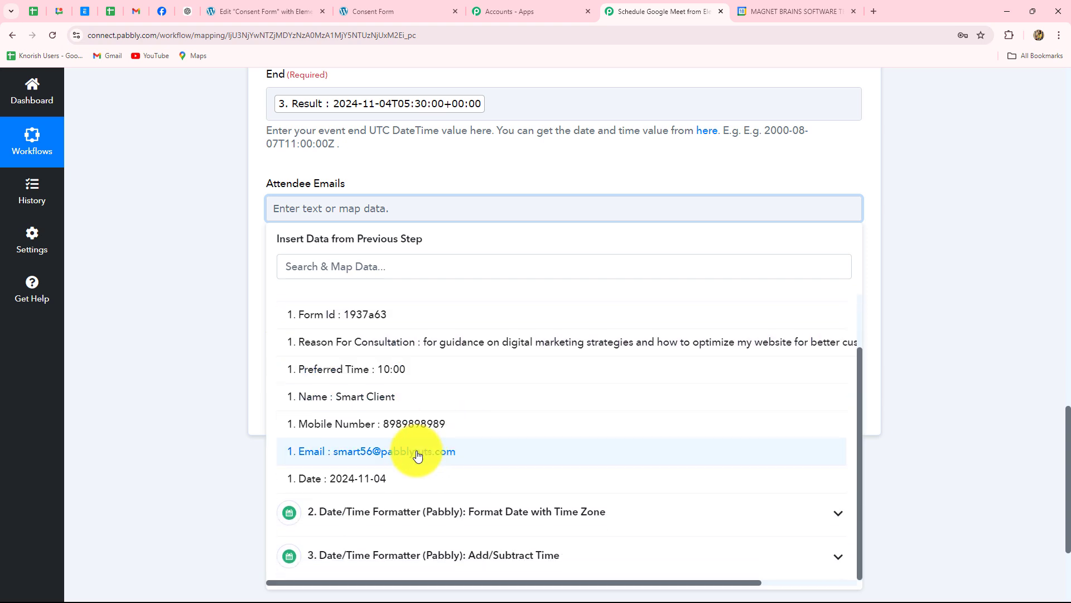
click(417, 455)
click(228, 319)
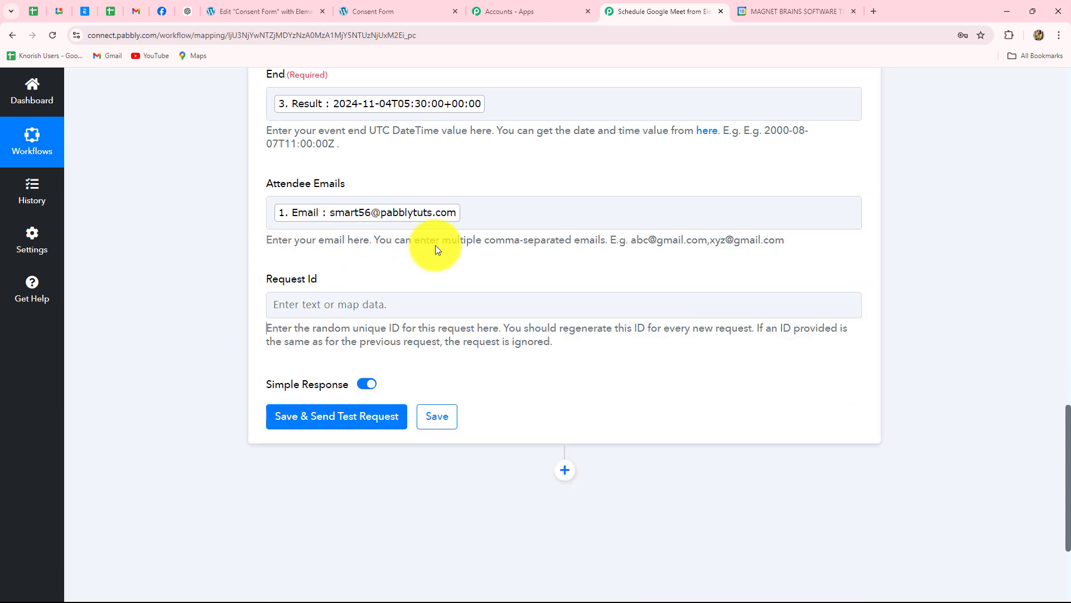
- Save and test the Meet step, confirming a calendar#event 'New Consultancy Meeting' was created
scroll(435, 250, down, 3)
click(355, 249)
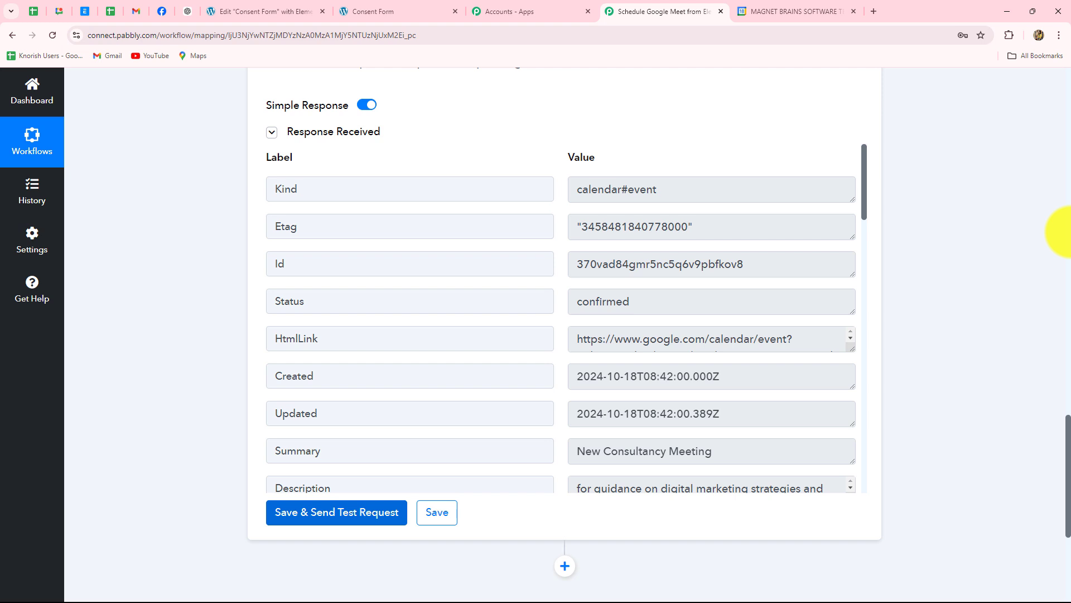
triple_click(667, 193)
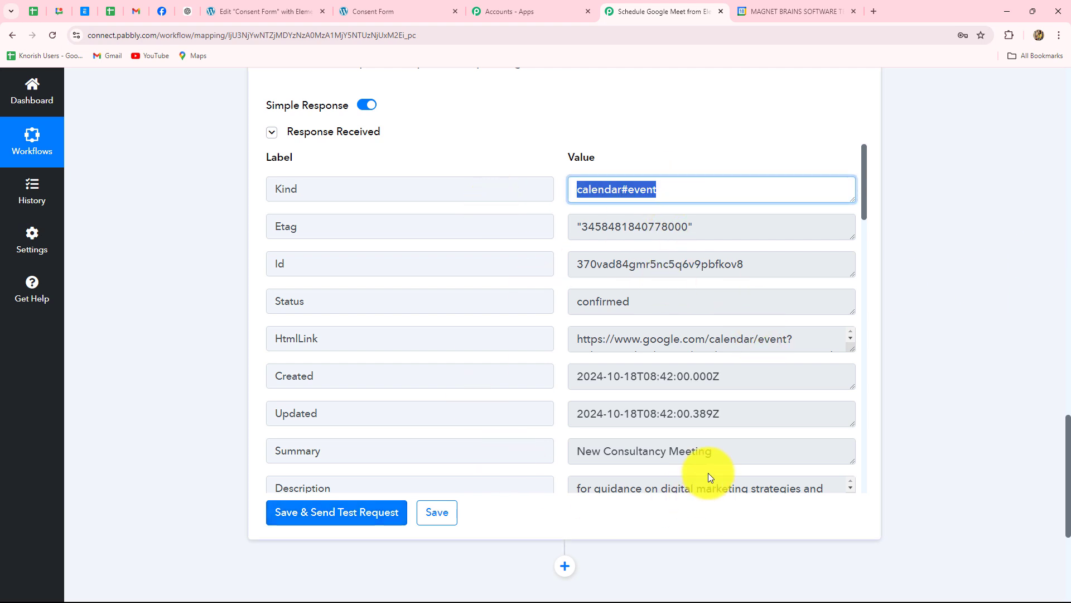
click(791, 8)
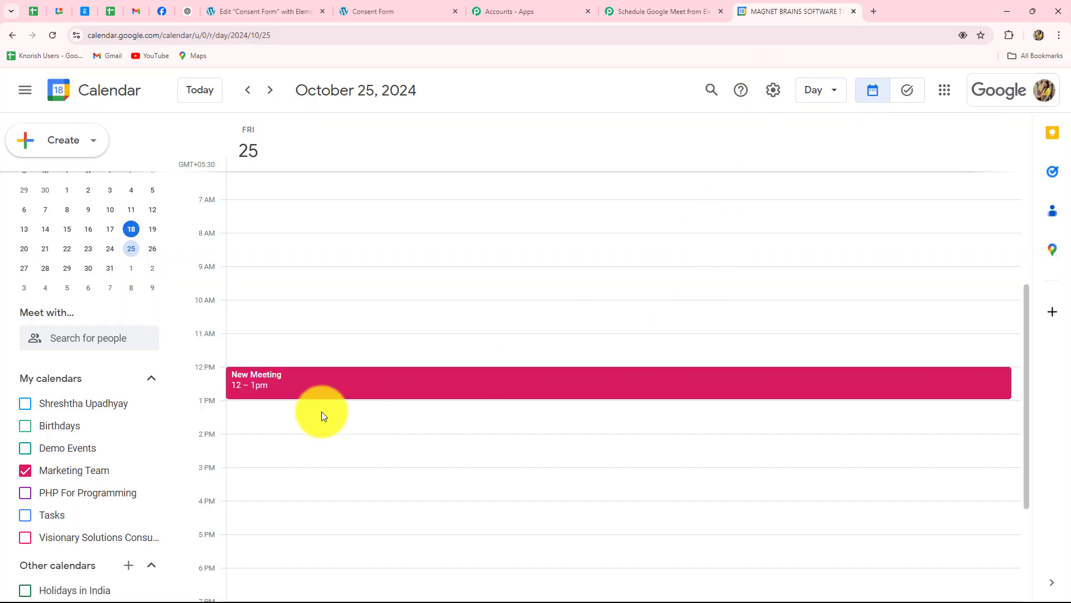
- Show the Visionary Solutions Consultancy calendar and hide the Marketing Team calendar
click(26, 536)
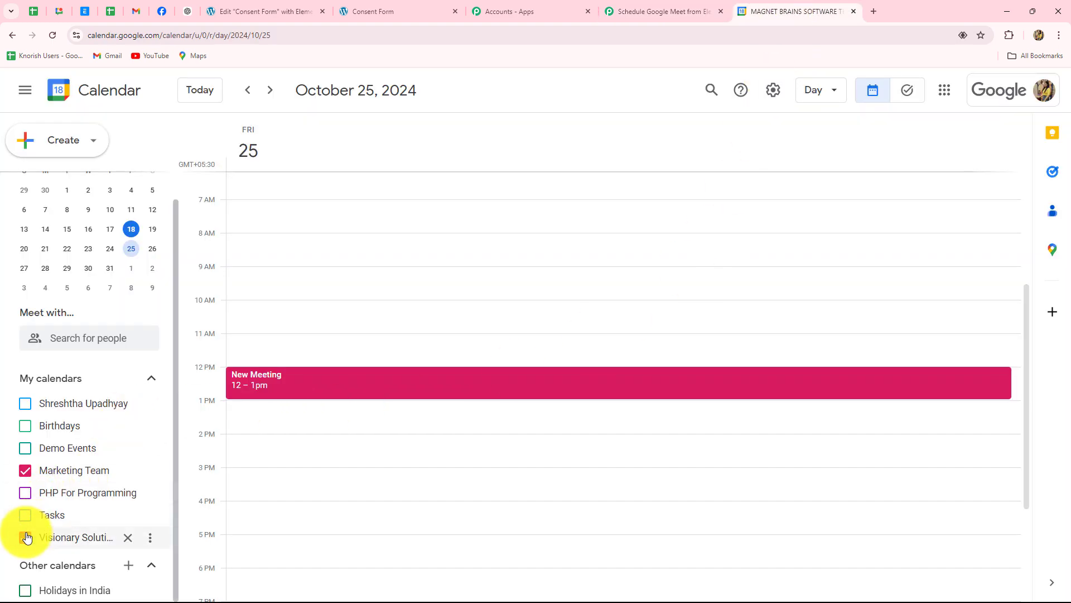
click(28, 472)
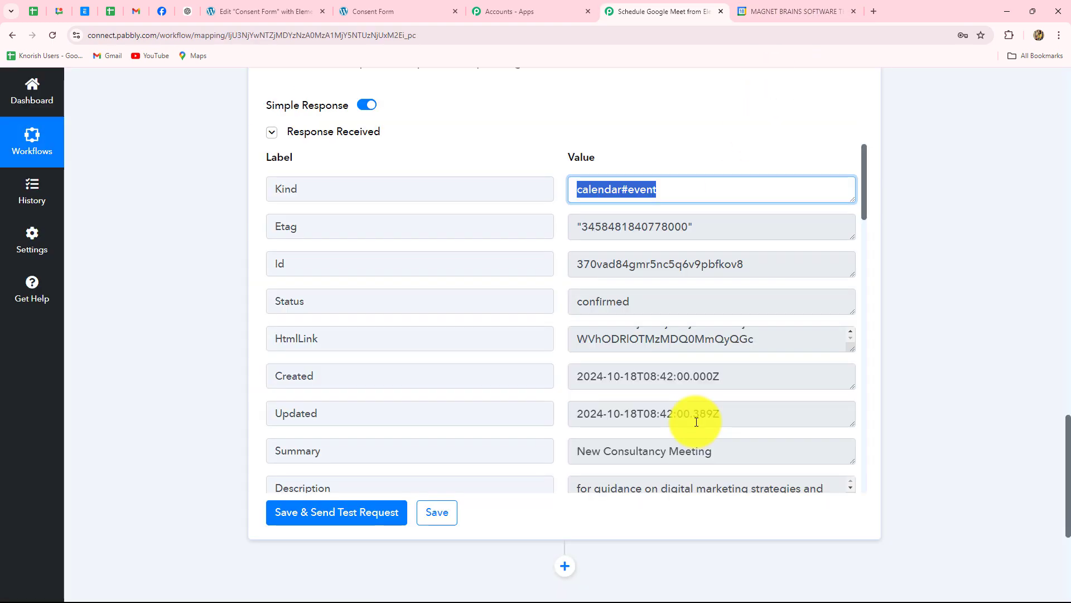
key(ctrl+Tab)
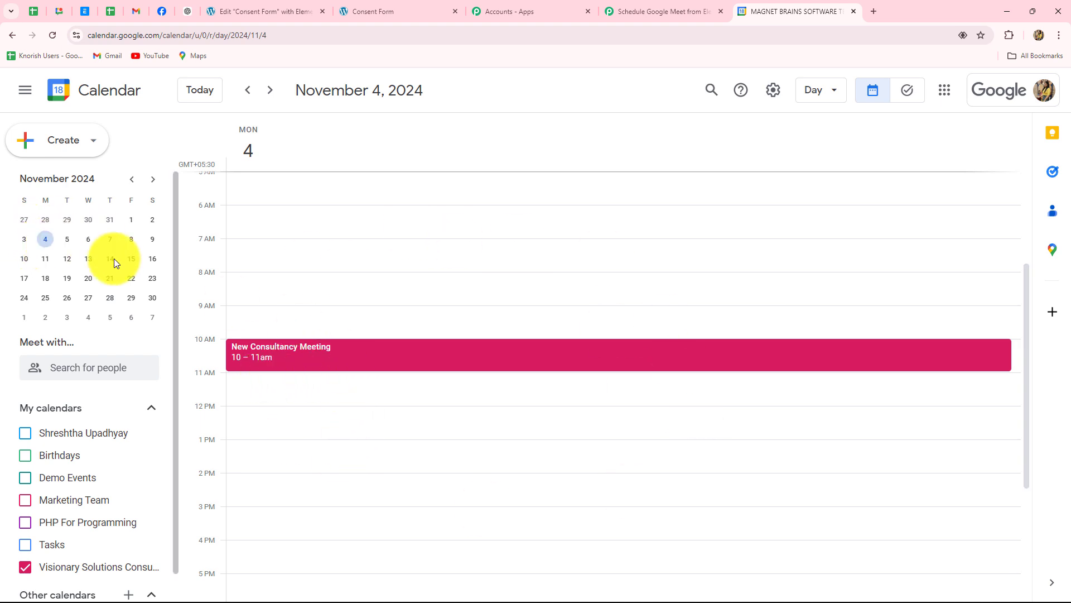
- Check the New Consultancy Meeting's 10–11am details on November 4, 2024, then dismiss them
click(327, 358)
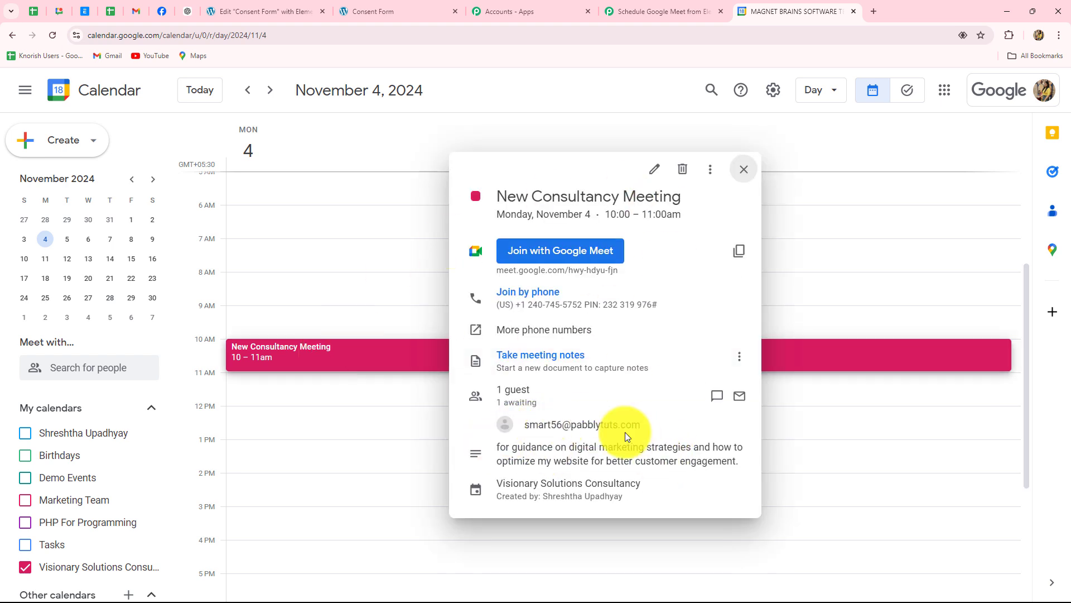
mouse_move(611, 426)
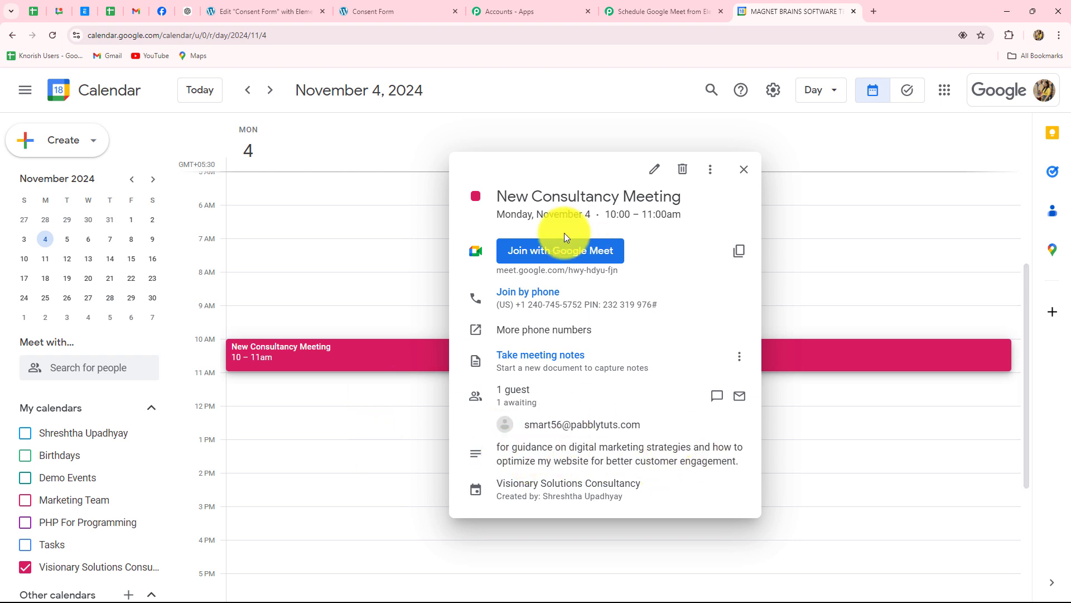
click(364, 438)
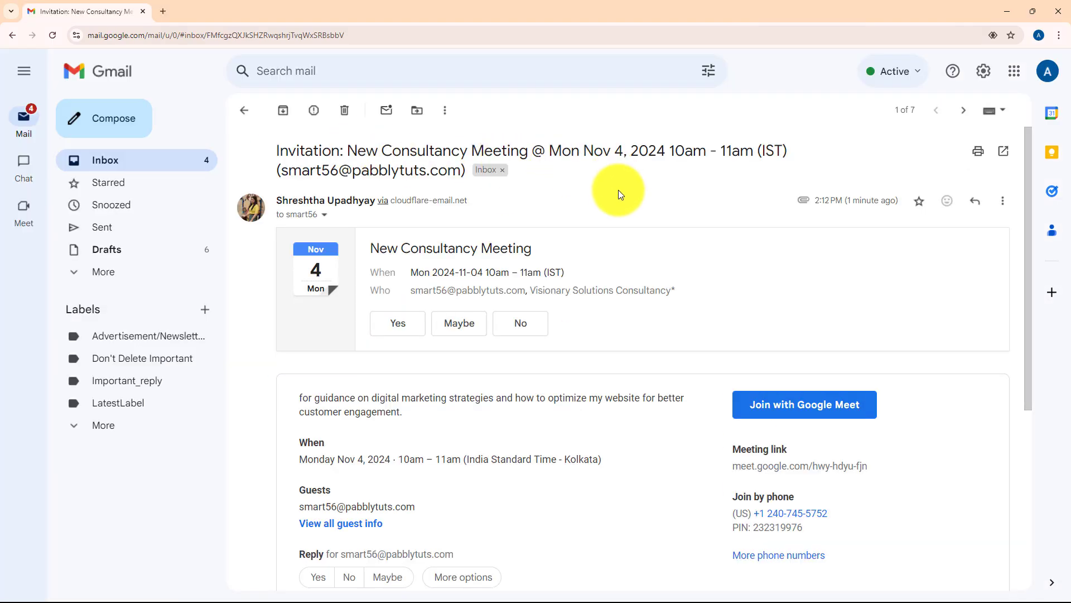
- Scroll through the invitation's Google Meet link, dial-in details and consultation reason
scroll(631, 327, down, 4)
scroll(632, 327, up, 4)
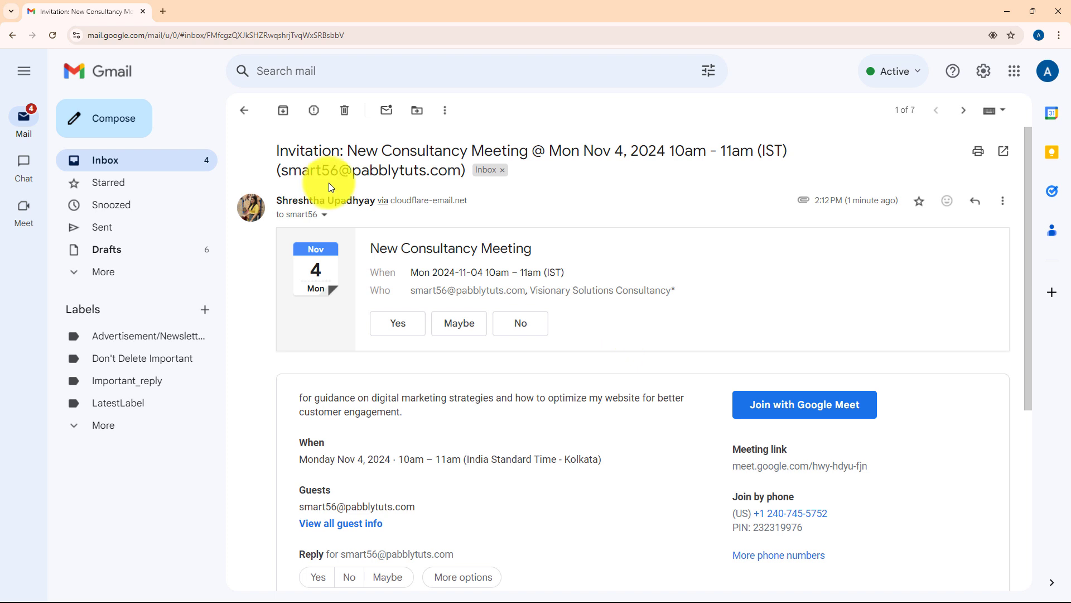
scroll(737, 309, down, 2)
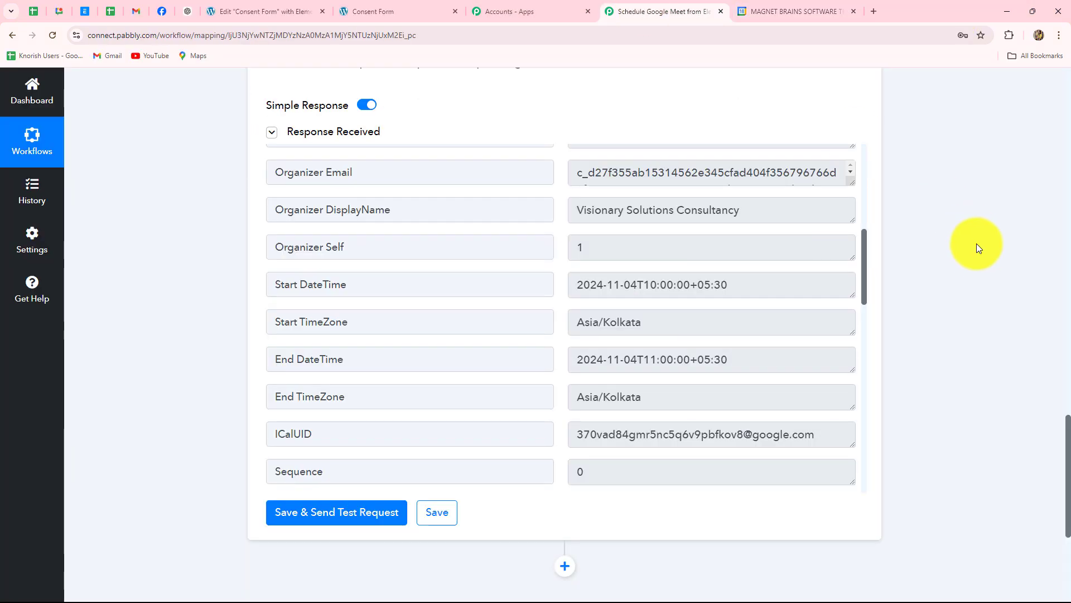
- Scroll up the four-step Elementor-to-Google Meet workflow back to its title
scroll(976, 243, up, 5)
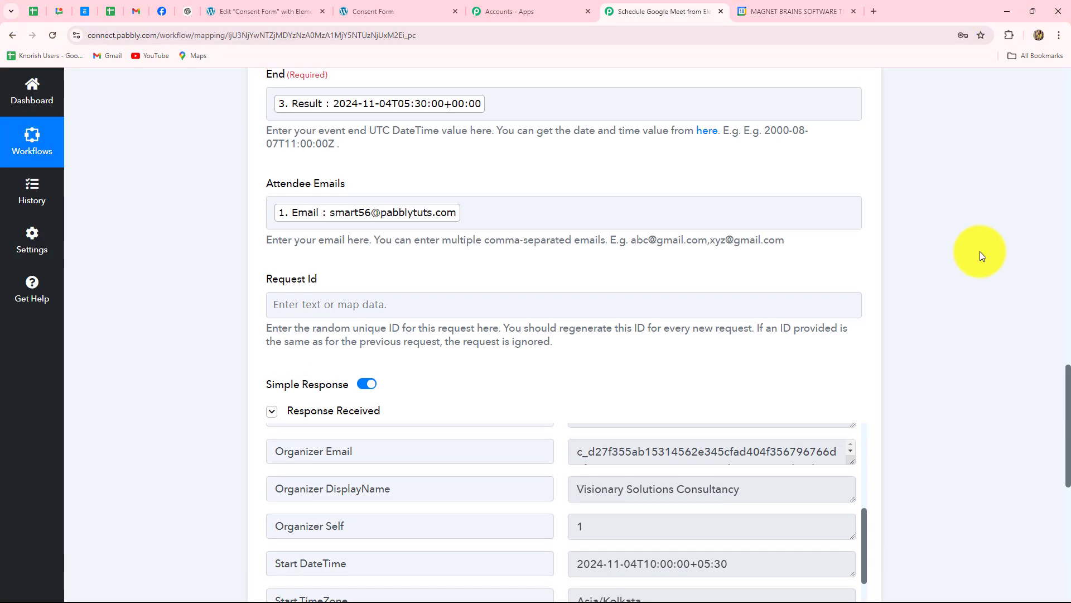
scroll(979, 251, up, 10)
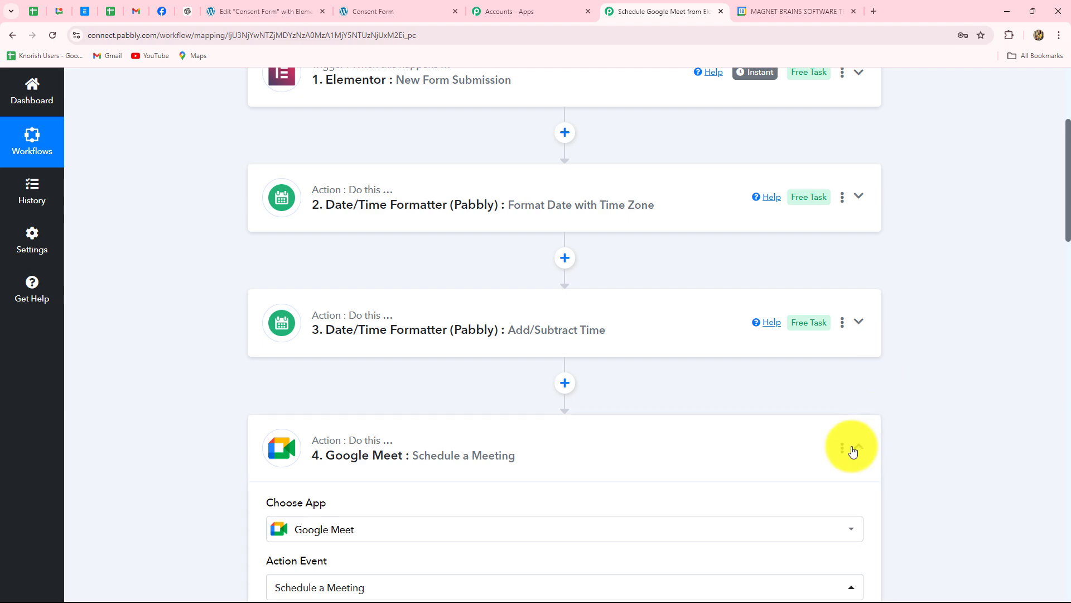
scroll(1055, 313, up, 4)
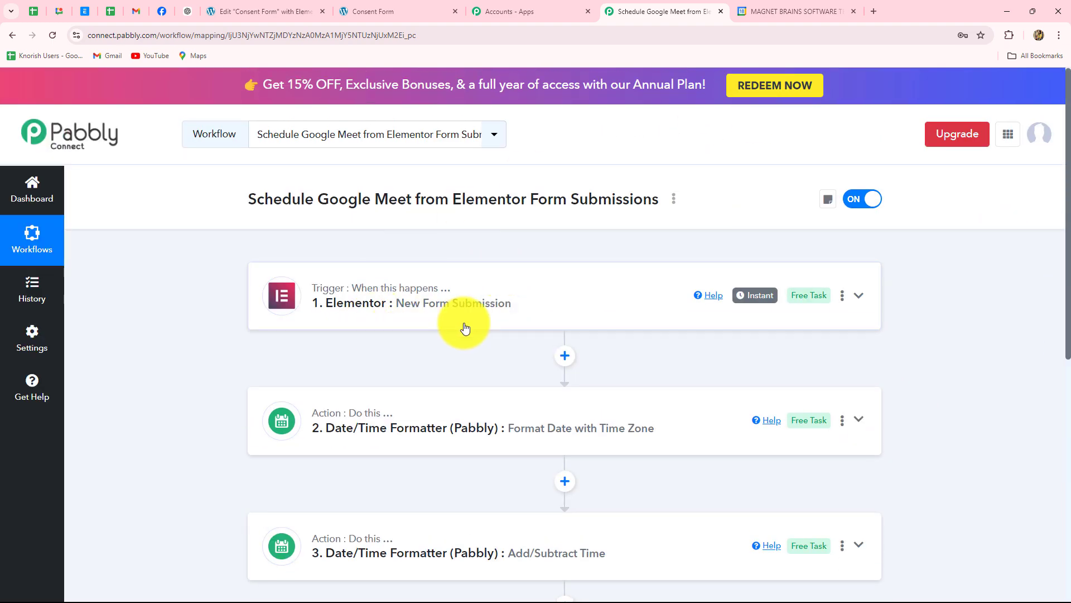
scroll(465, 327, down, 4)
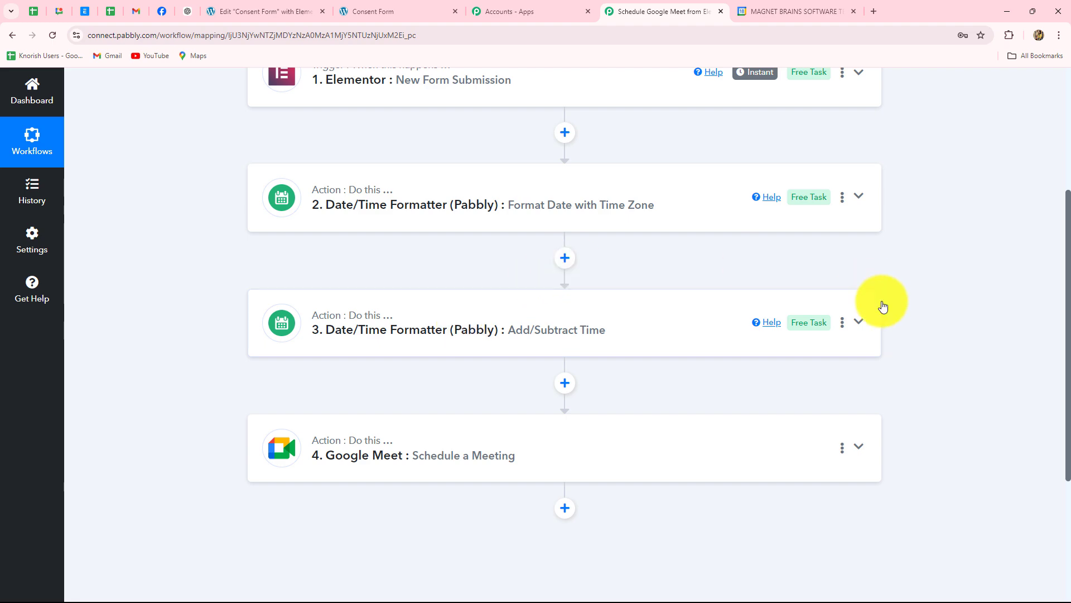
scroll(952, 314, up, 3)
scroll(952, 314, down, 3)
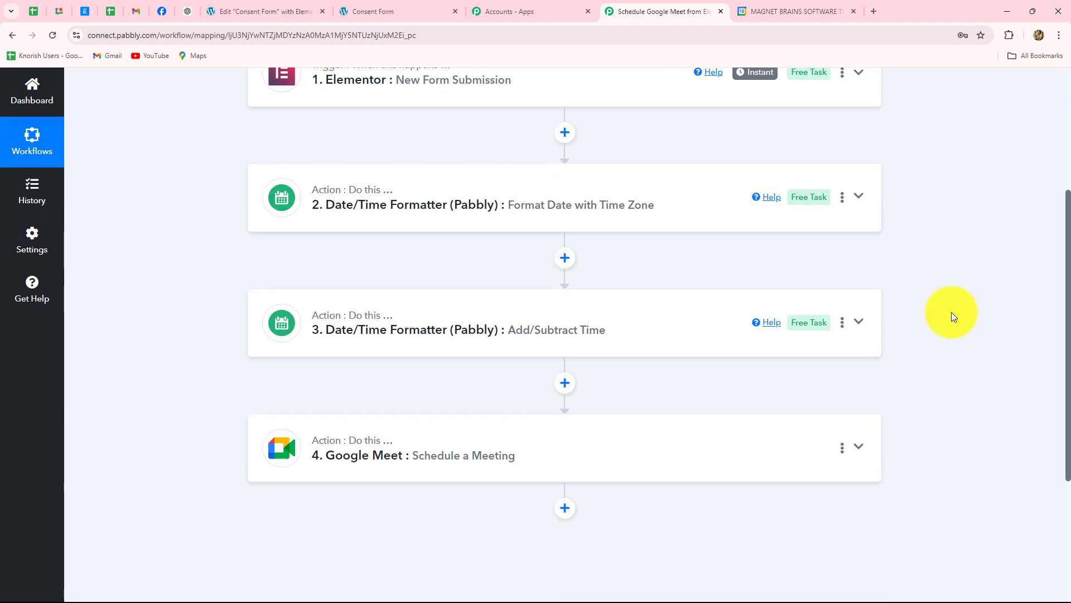
scroll(952, 313, up, 2)
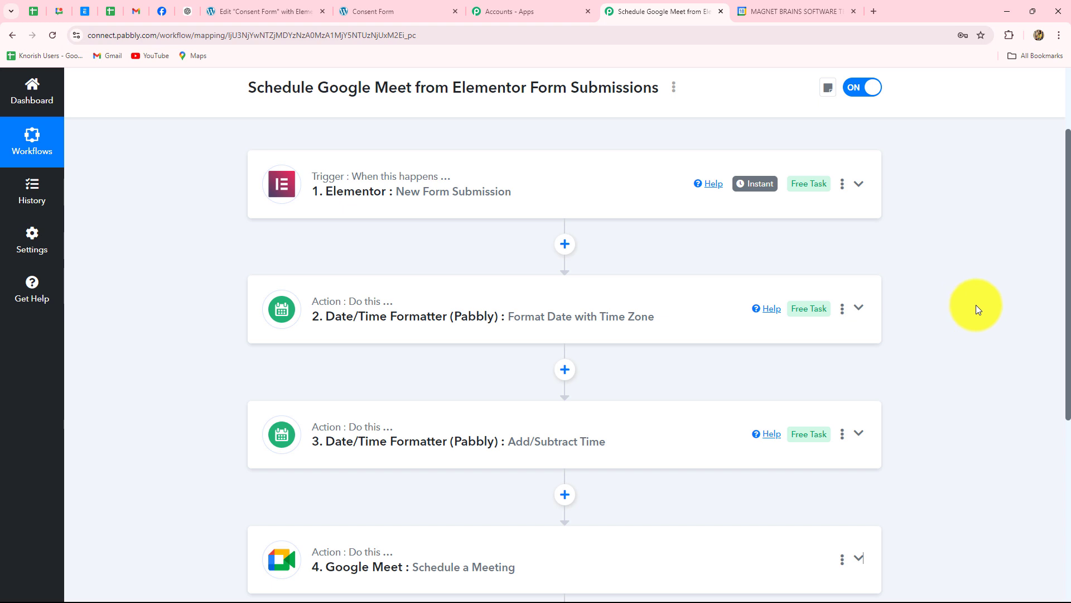